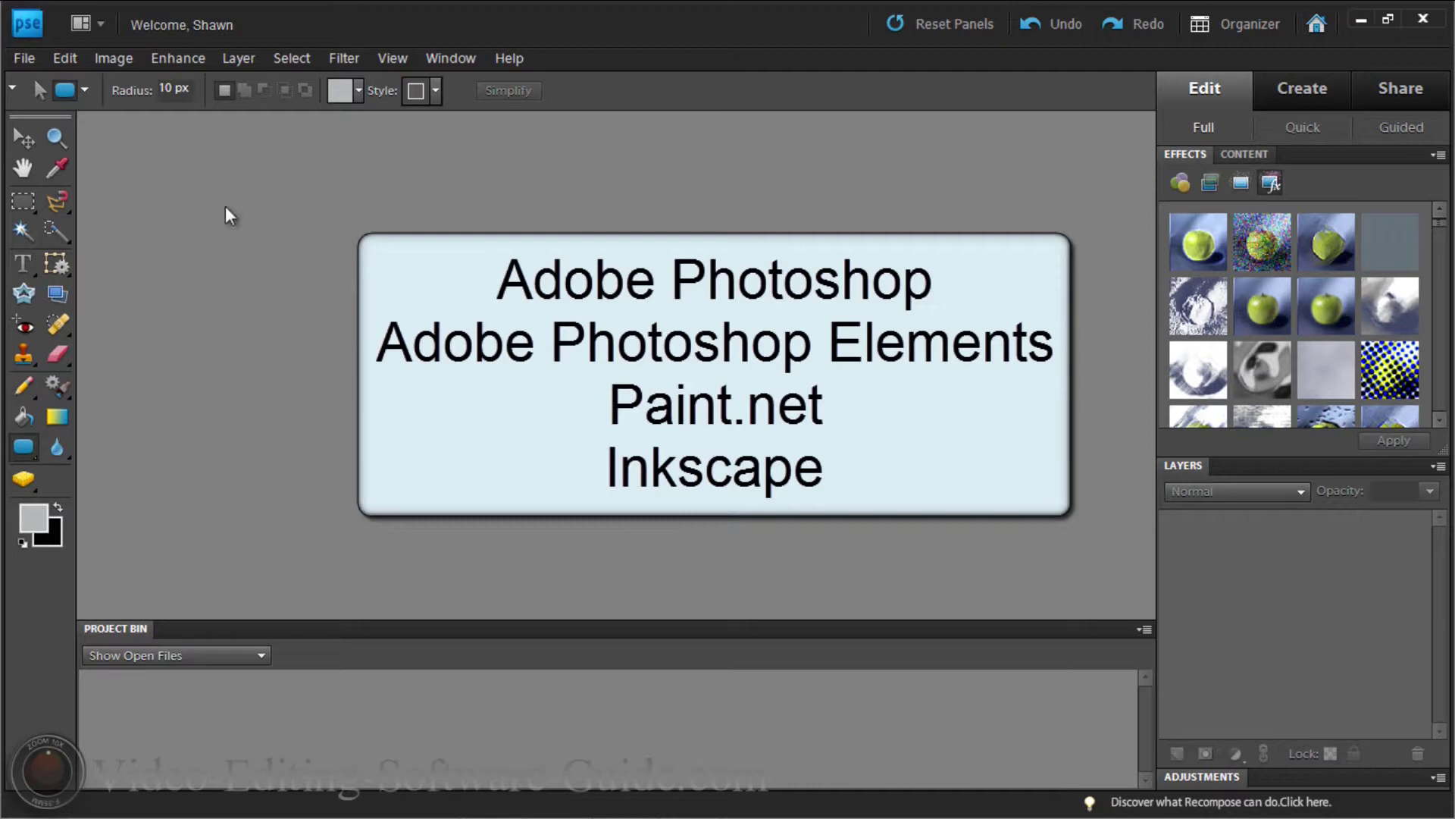
Start a new blank file named 'Annotation Background'
{"action": "left_click", "coordinate": [23, 136]}
{"action": "left_click", "coordinate": [25, 59]}
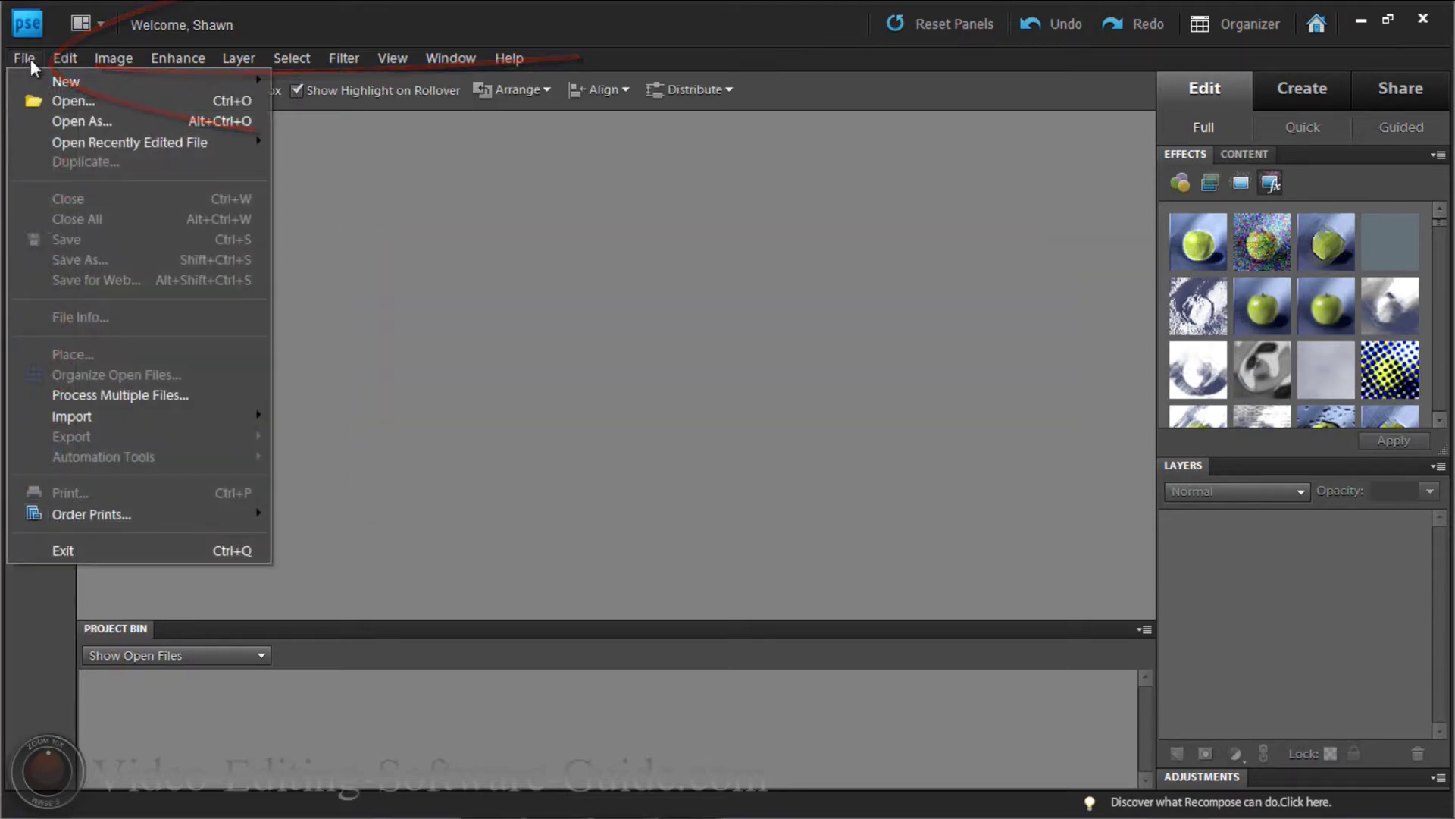
{"action": "mouse_move", "coordinate": [68, 85]}
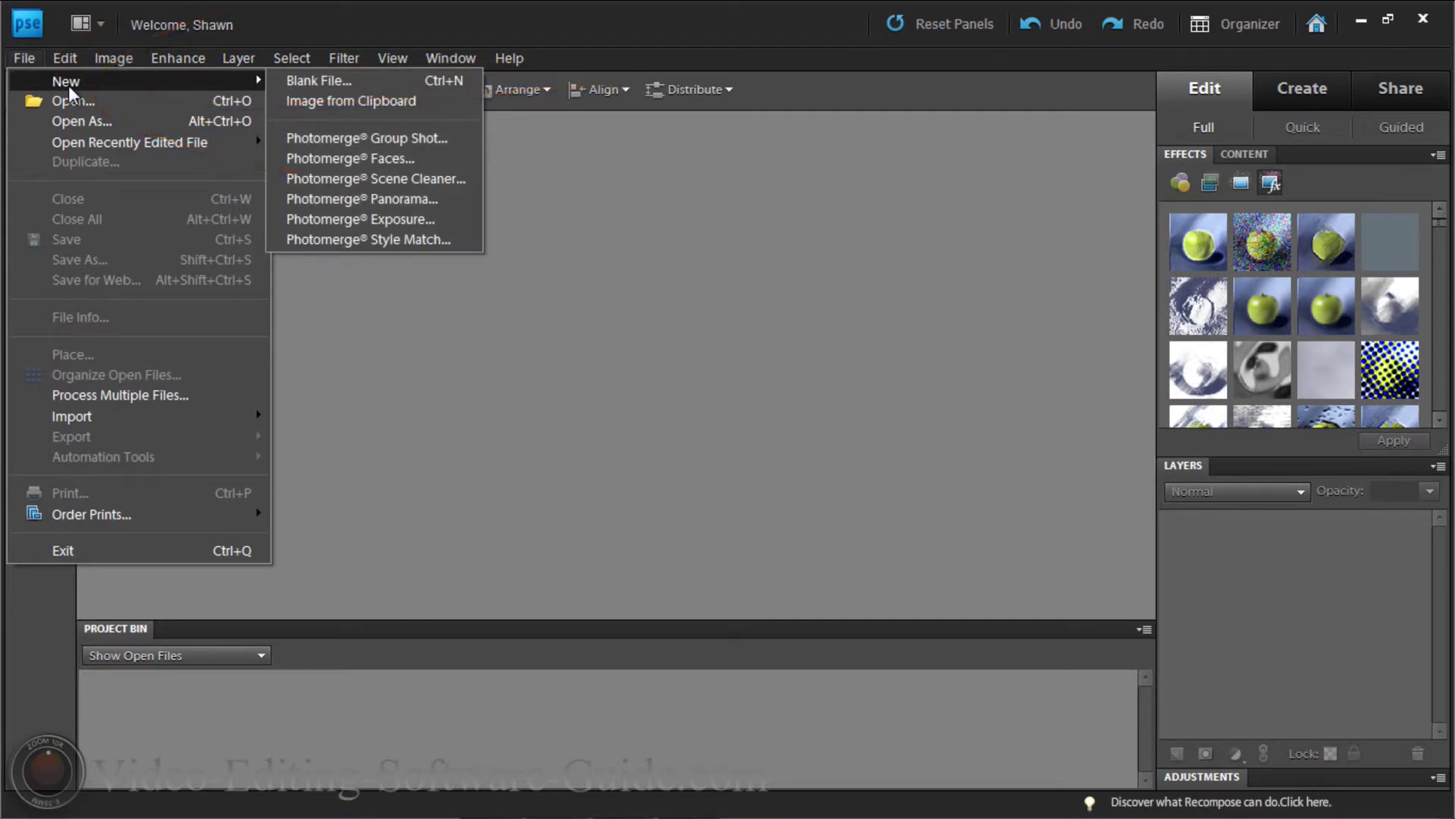
{"action": "mouse_move", "coordinate": [35, 62]}
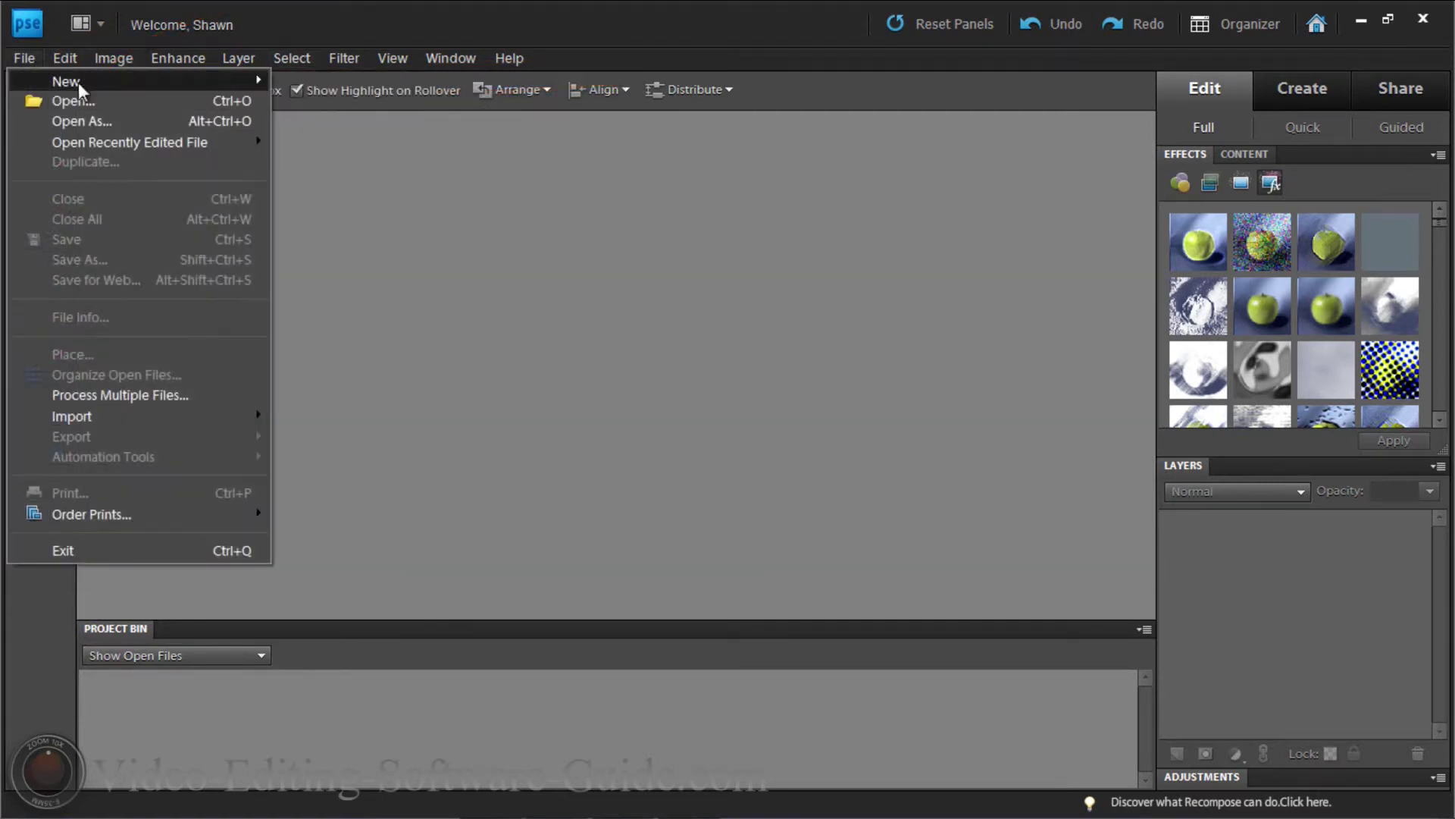
{"action": "mouse_move", "coordinate": [175, 80]}
{"action": "left_click", "coordinate": [298, 84]}
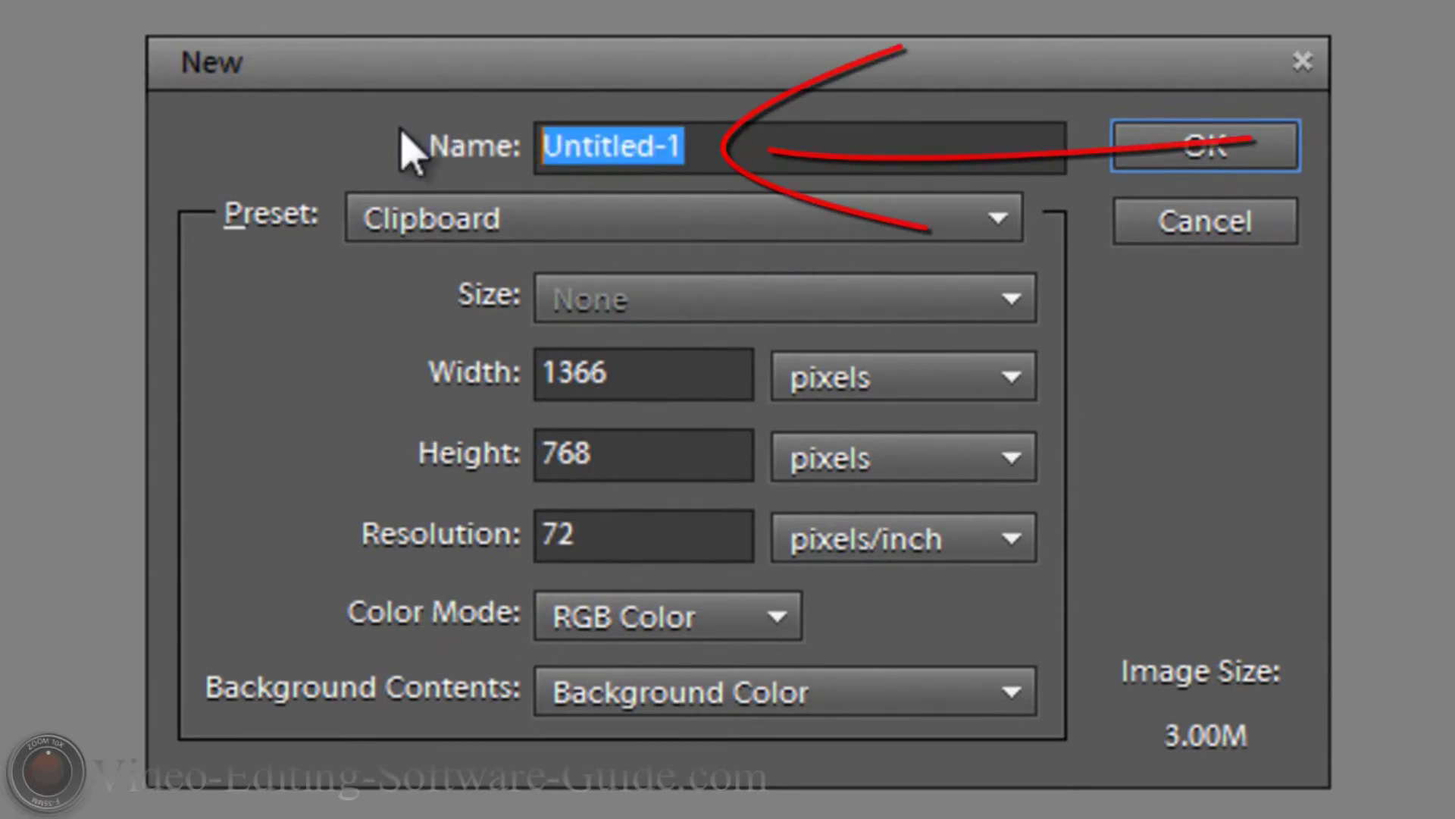
{"action": "type", "text": "Annotatio"}
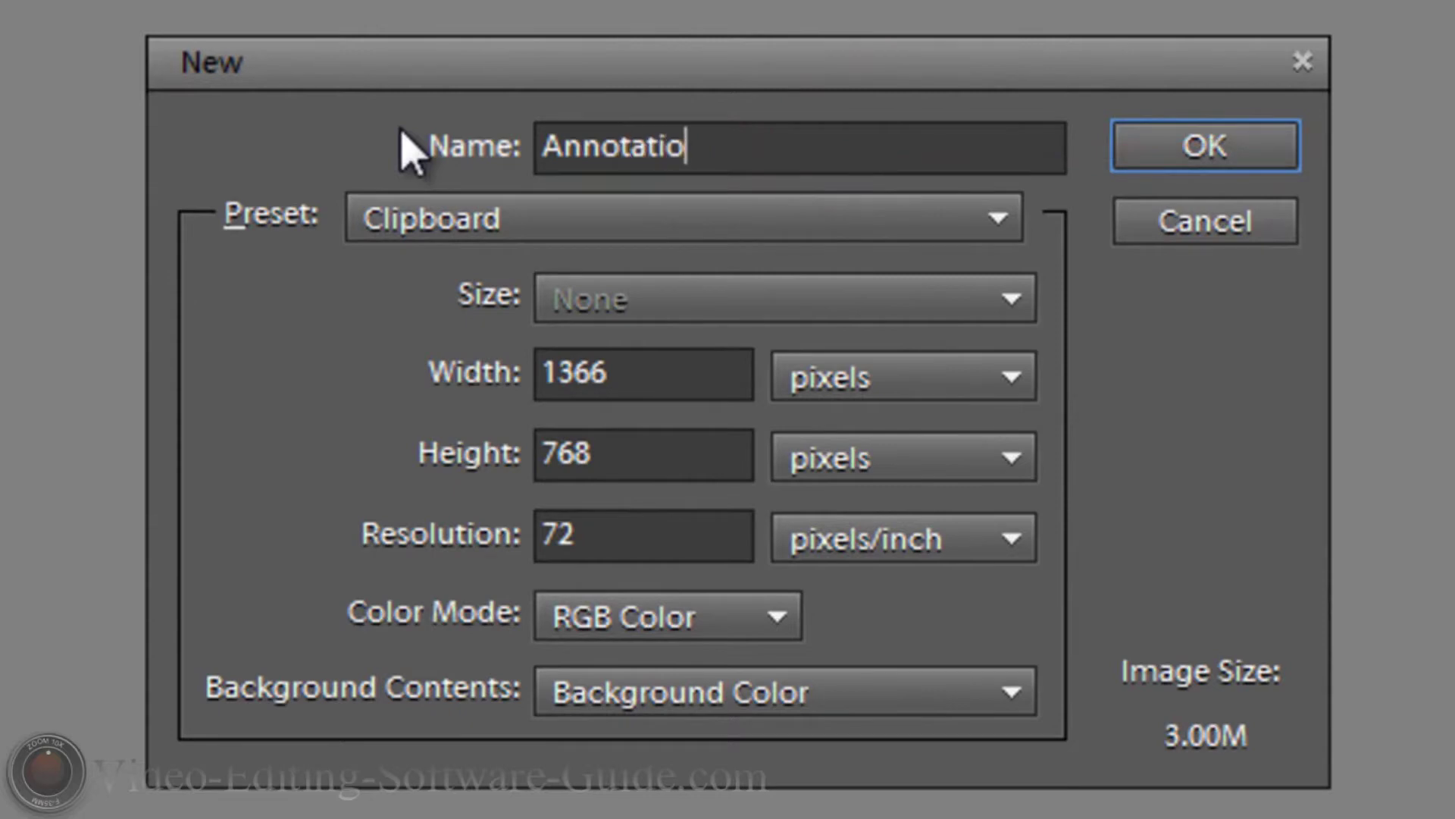
{"action": "type", "text": "n Background"}
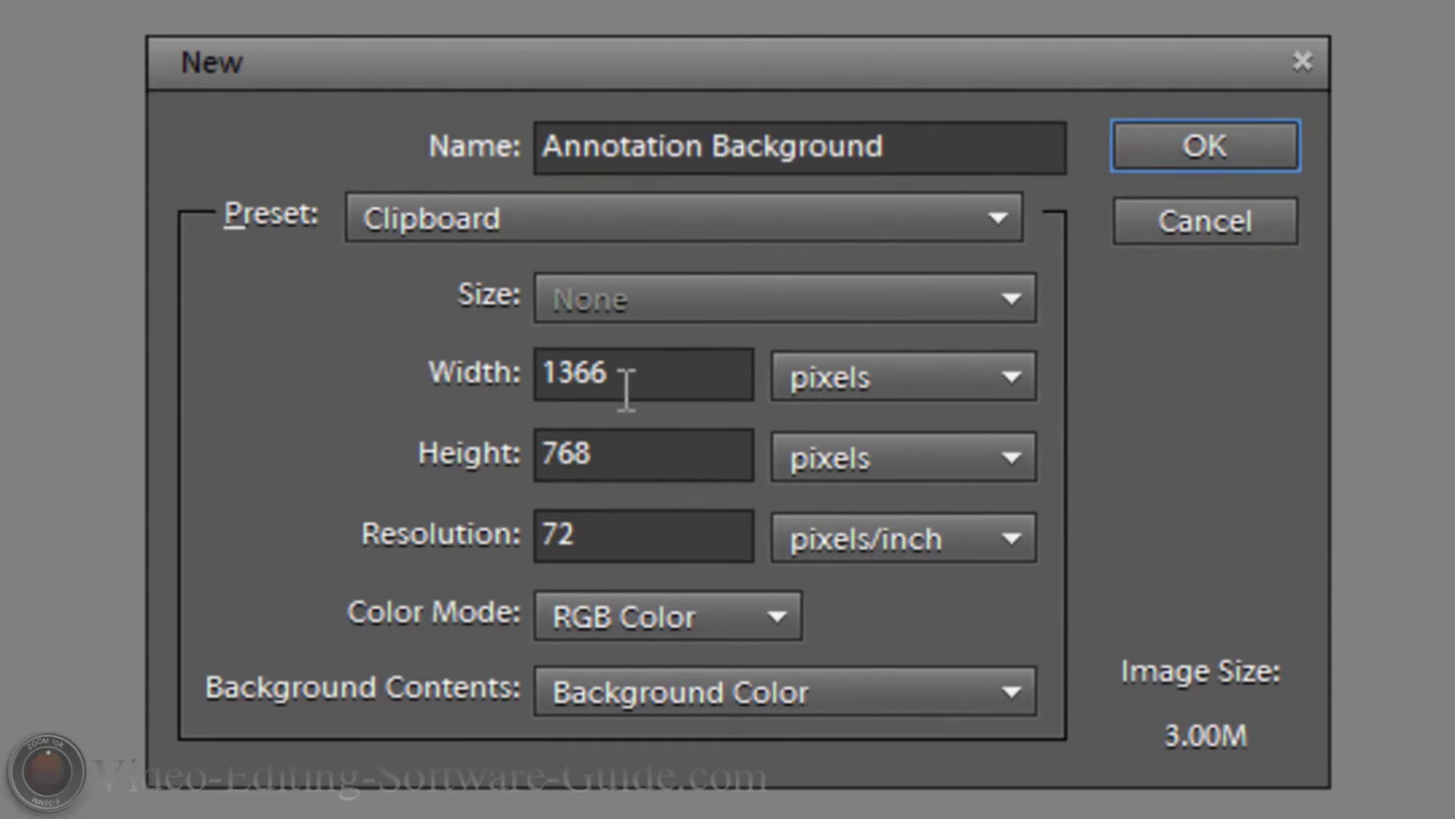
Set the image size to 700 by 90 pixels and create it
{"action": "left_click_drag", "start_coordinate": [626, 390], "coordinate": [471, 364]}
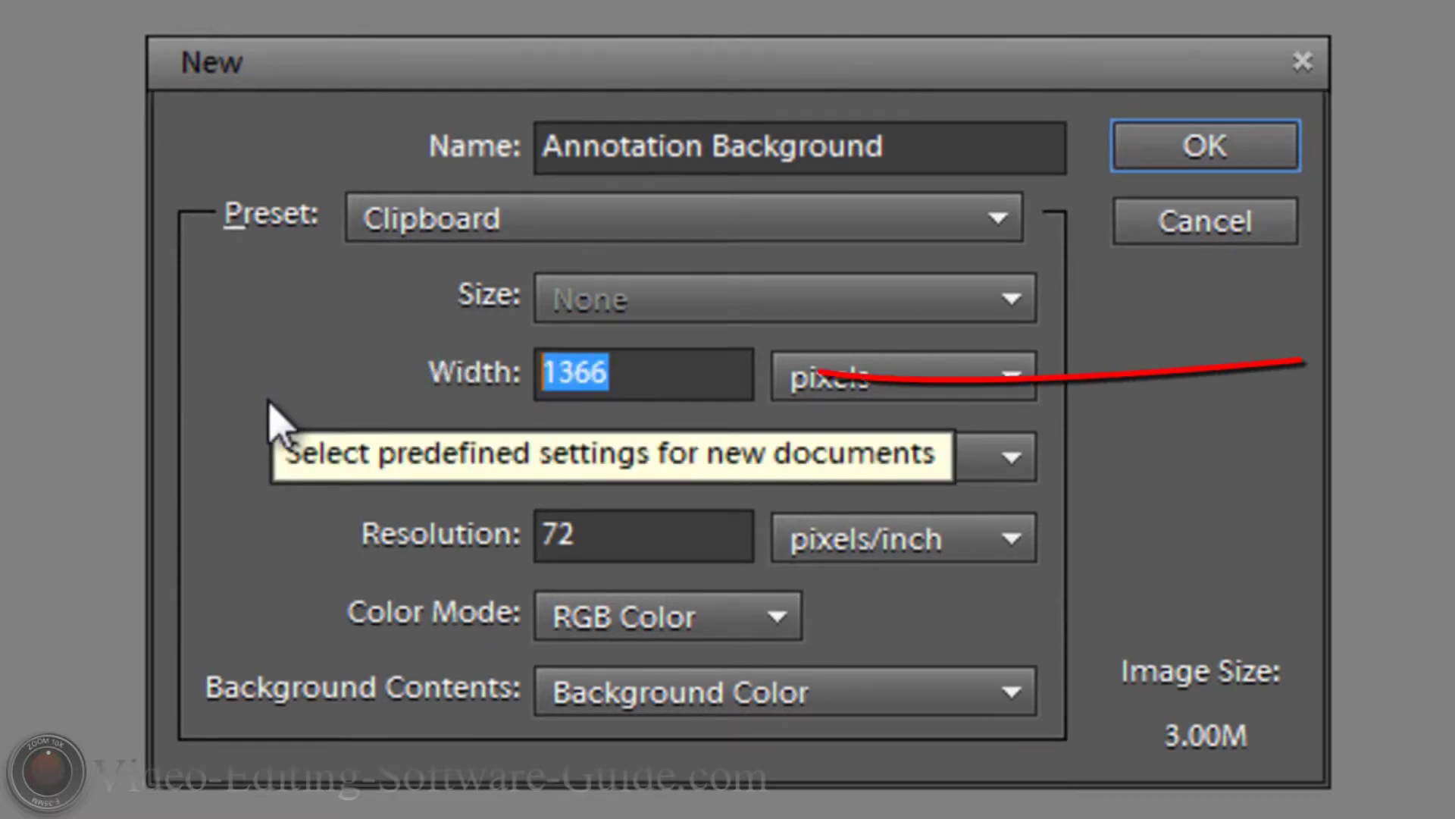
{"action": "type", "text": "720"}
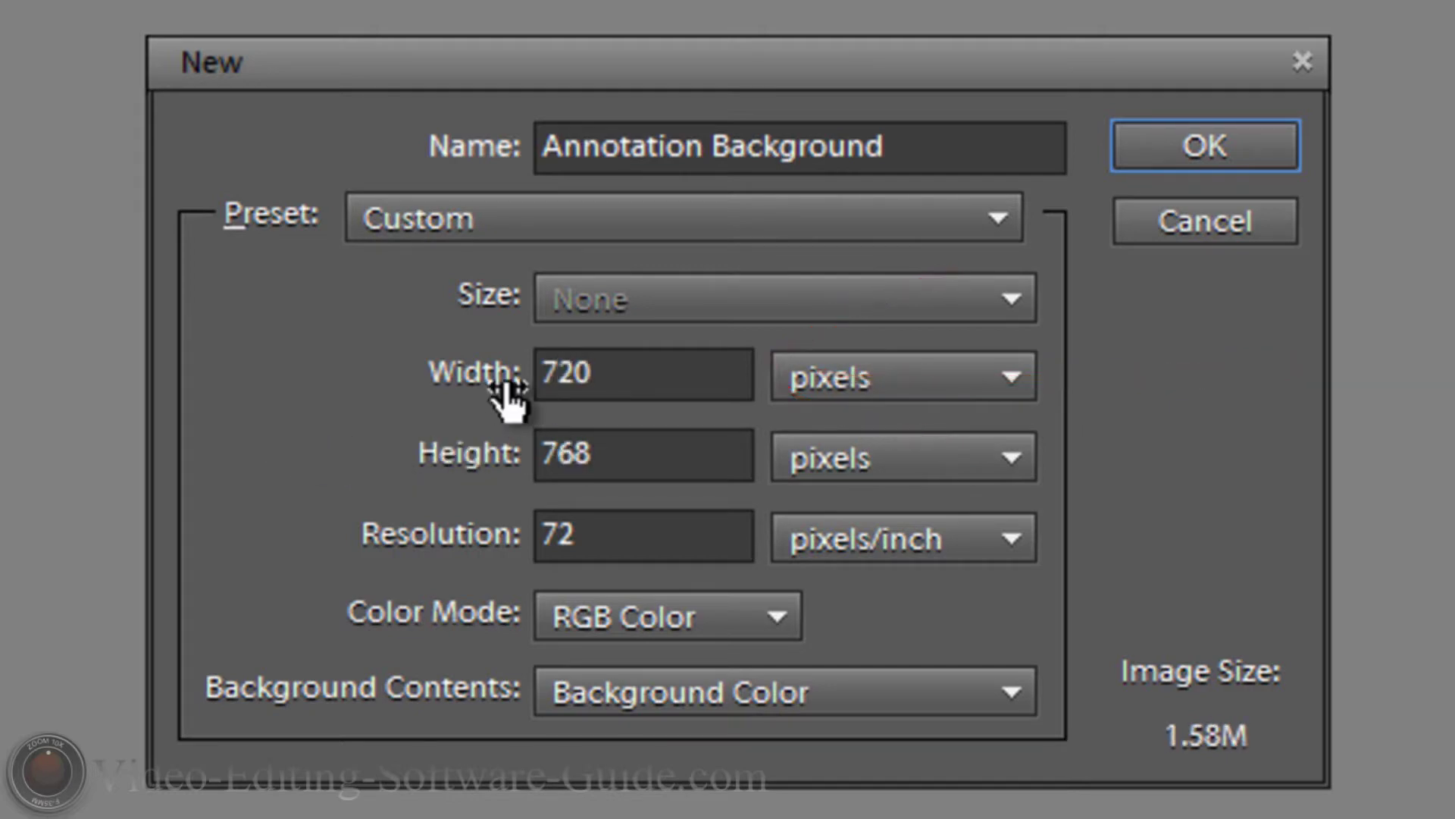
{"action": "key", "text": "BackSpace"}
{"action": "key", "text": "BackSpace"}
{"action": "key", "text": "BackSpace"}
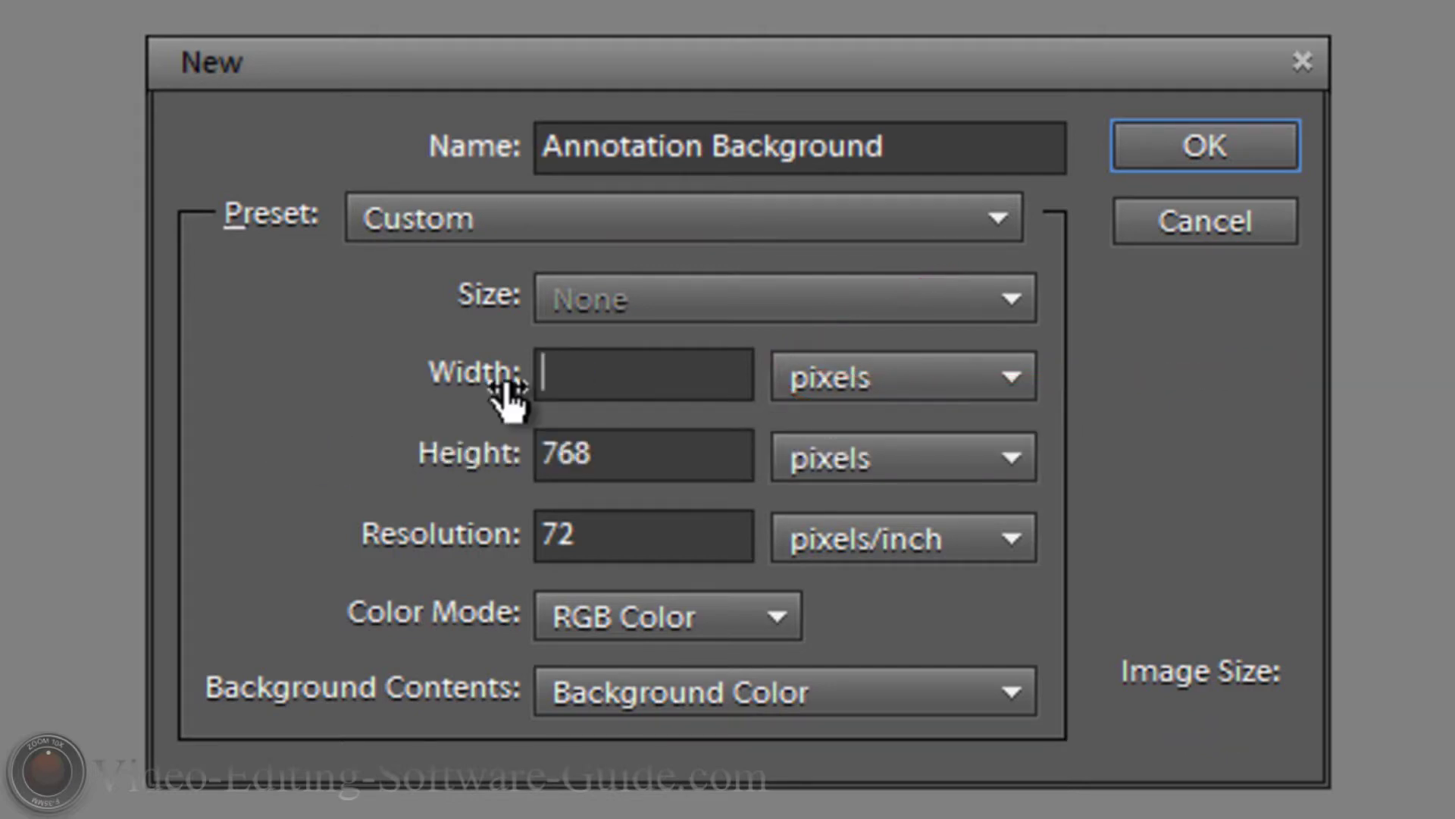
{"action": "type", "text": "700"}
{"action": "left_click", "coordinate": [640, 452]}
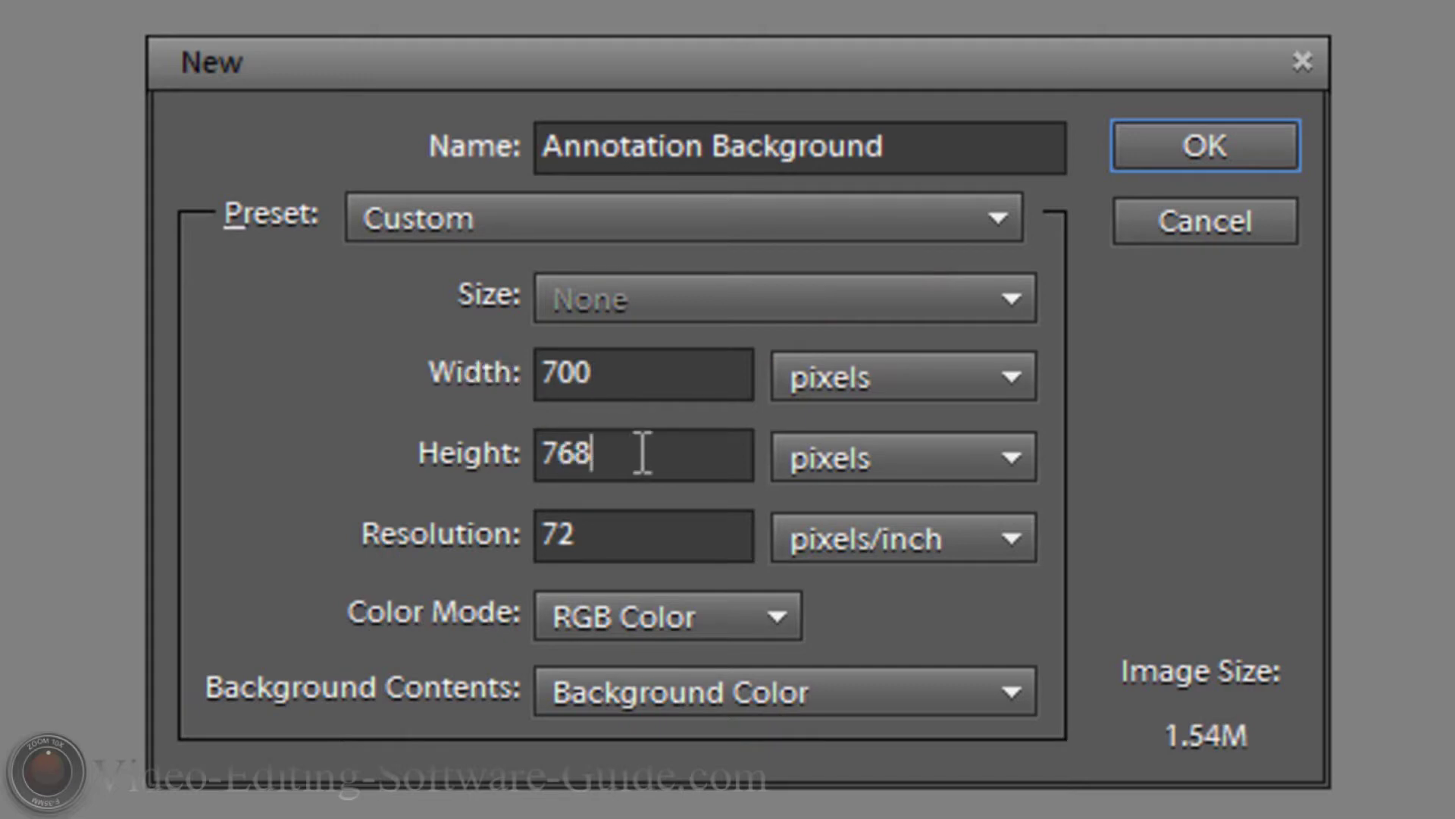
{"action": "left_click", "coordinate": [485, 463]}
{"action": "type", "text": "90"}
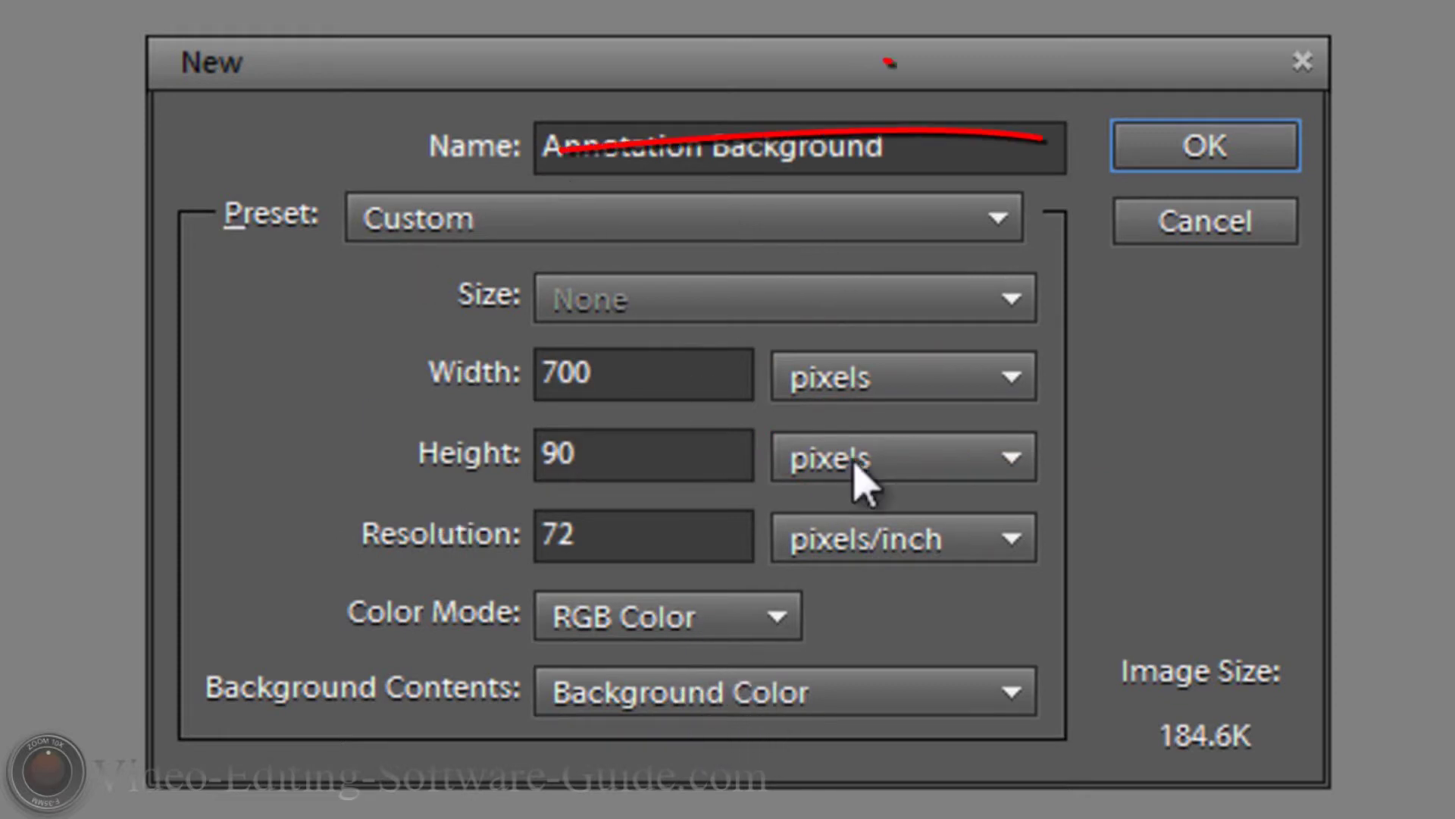
{"action": "left_click", "coordinate": [1228, 151]}
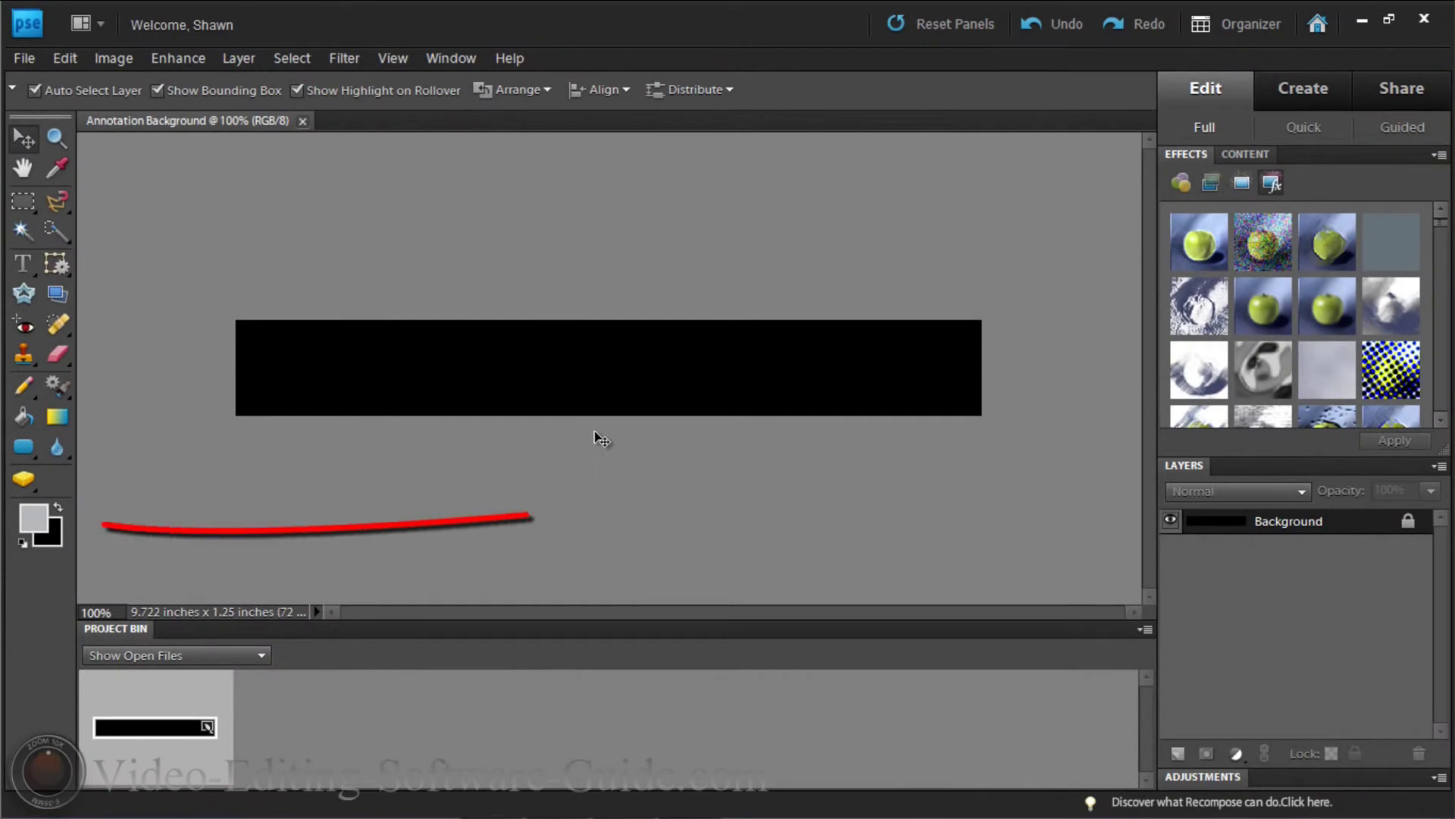
Set the foreground colour to light grey #b3b5b8 in the Color Picker
{"action": "left_click", "coordinate": [34, 520]}
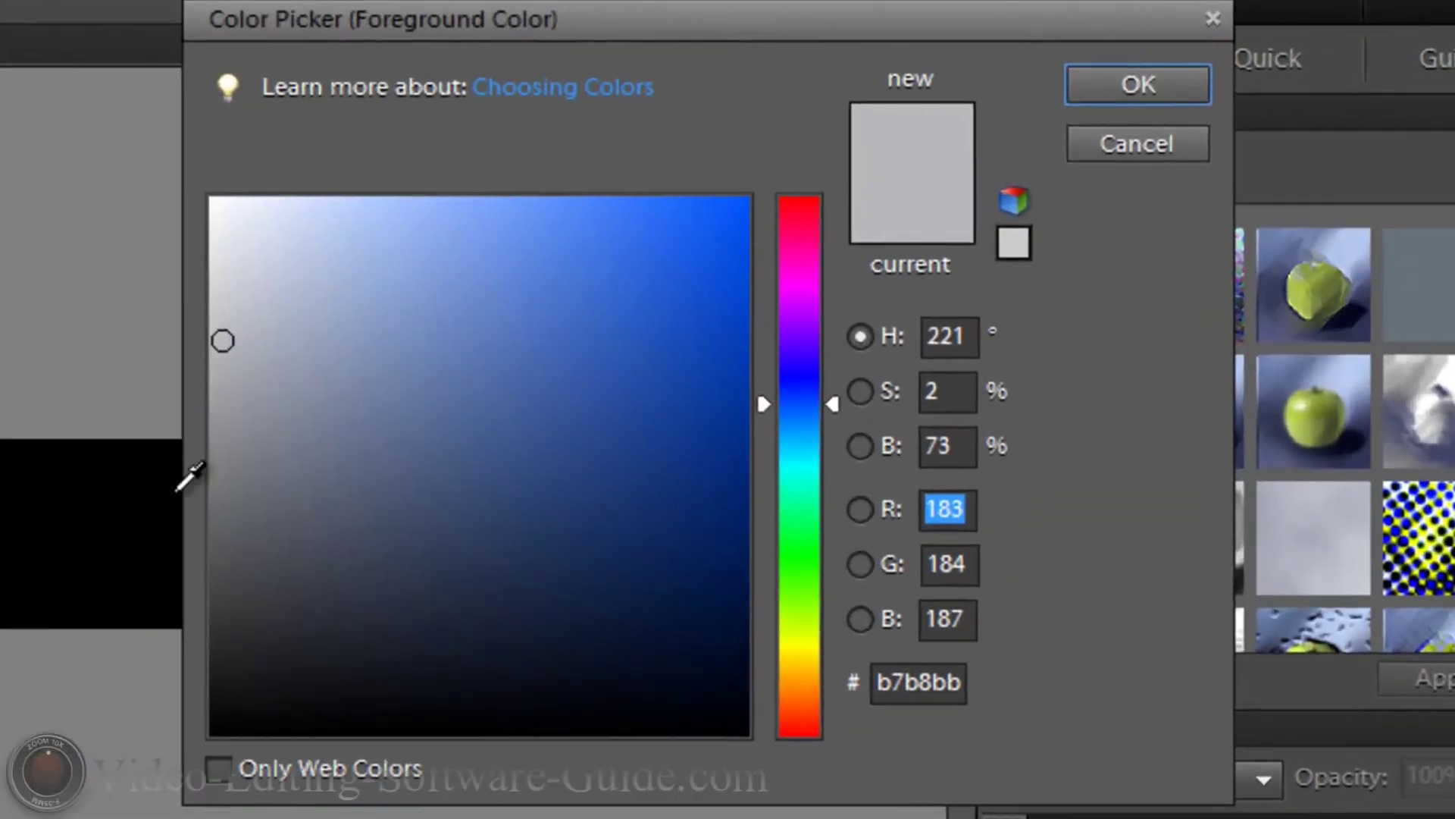
{"action": "left_click", "coordinate": [443, 391]}
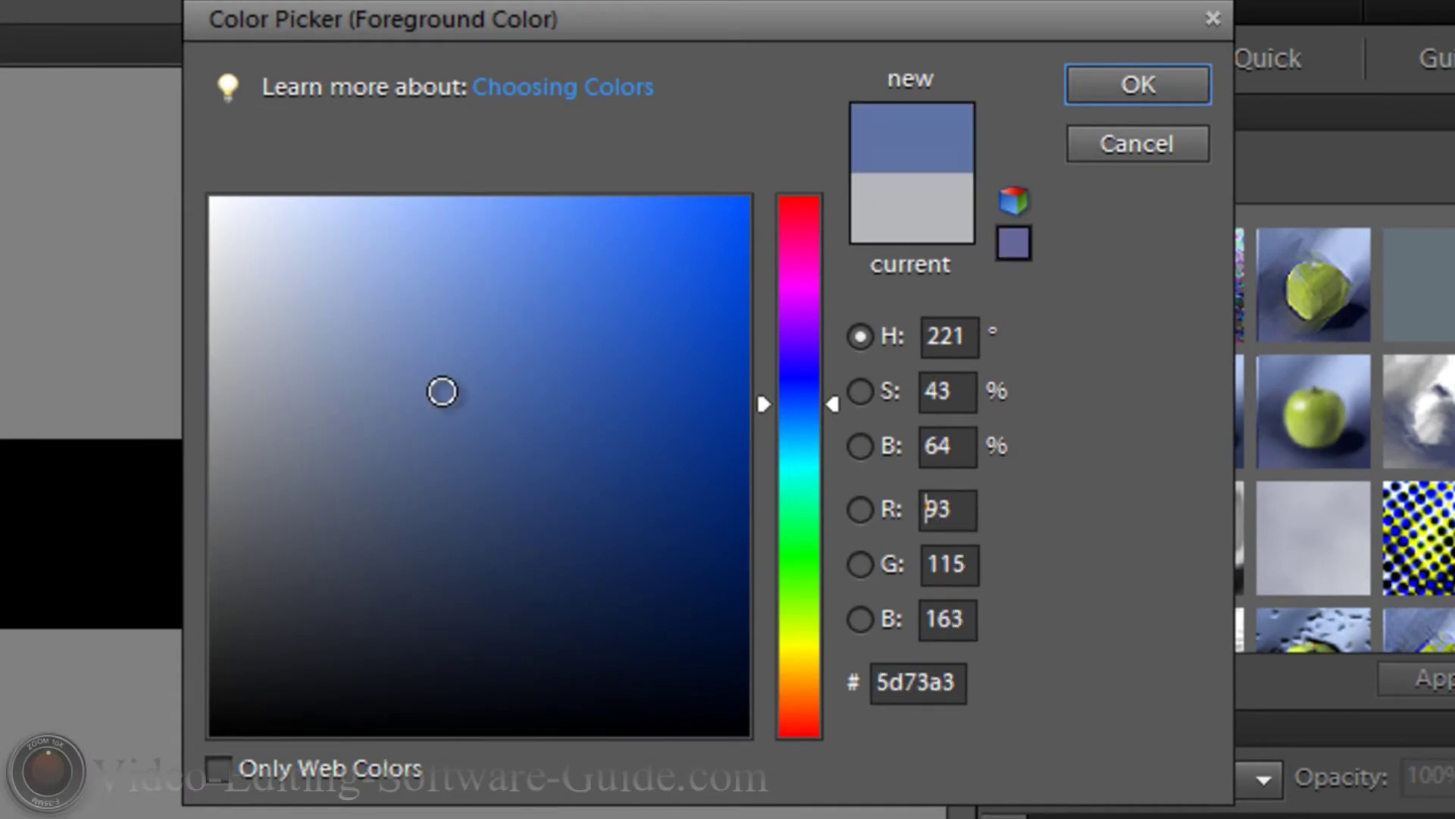
{"action": "left_click", "coordinate": [231, 351]}
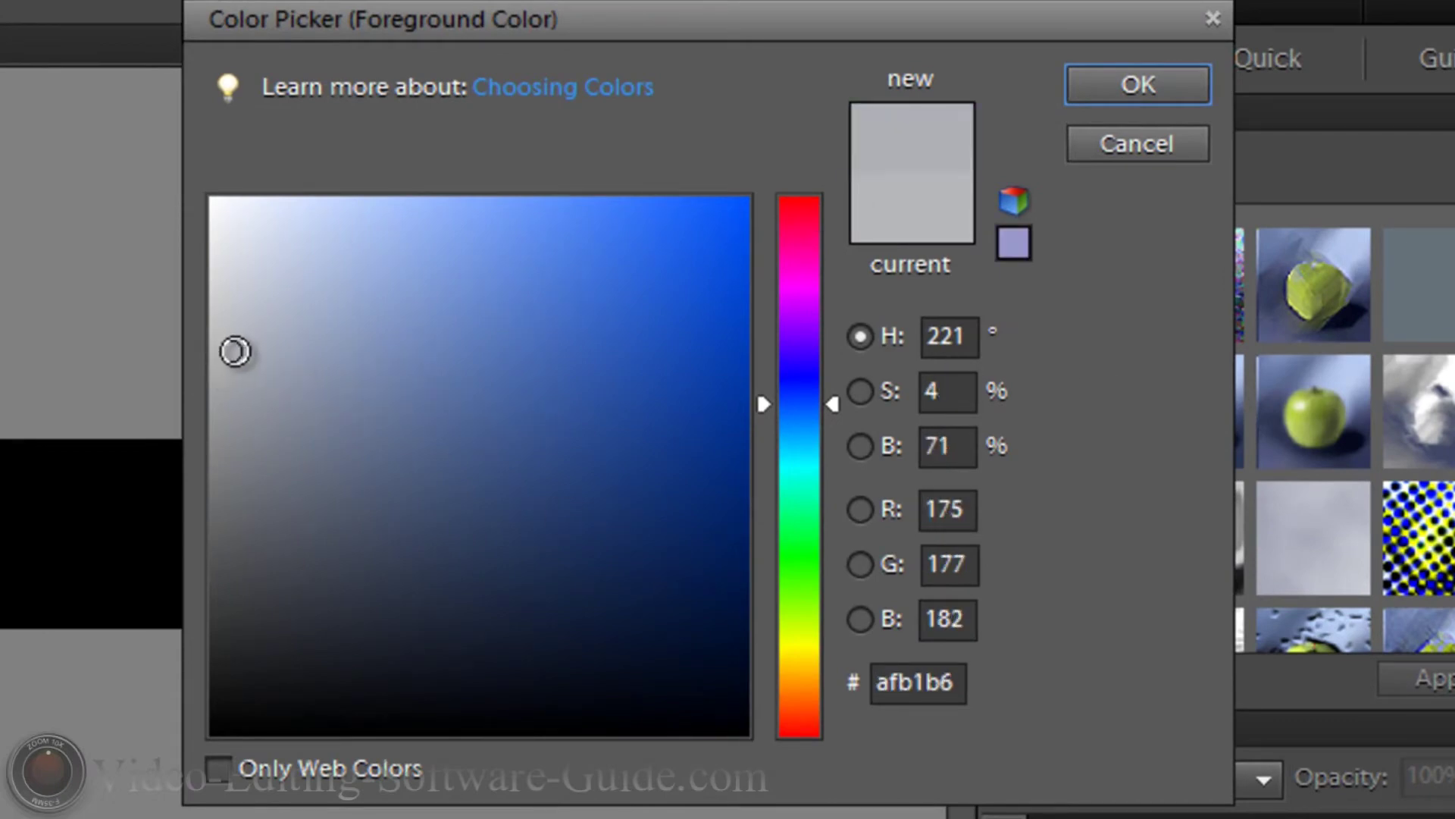
{"action": "left_click", "coordinate": [228, 351]}
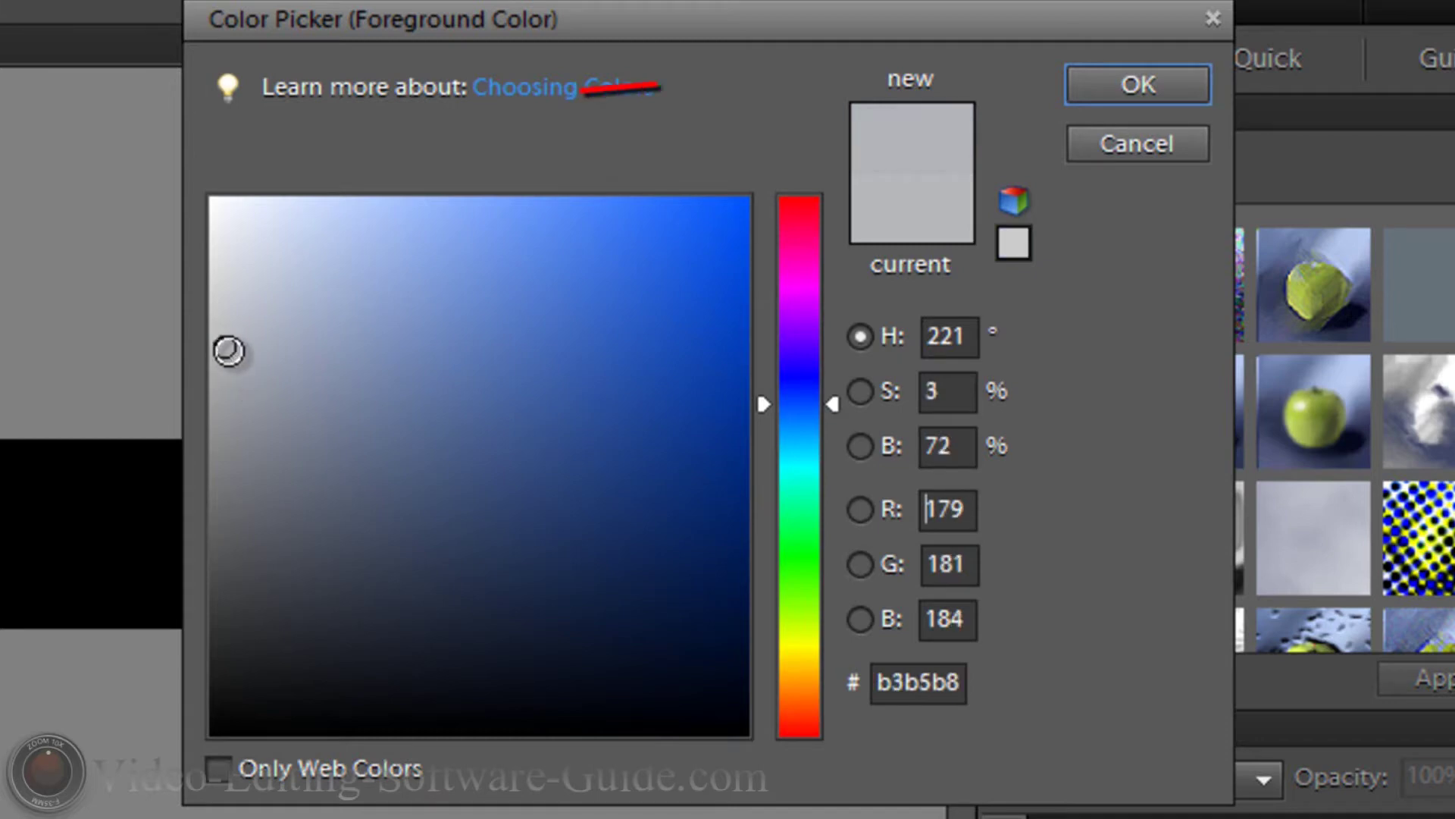
{"action": "left_click", "coordinate": [1130, 90]}
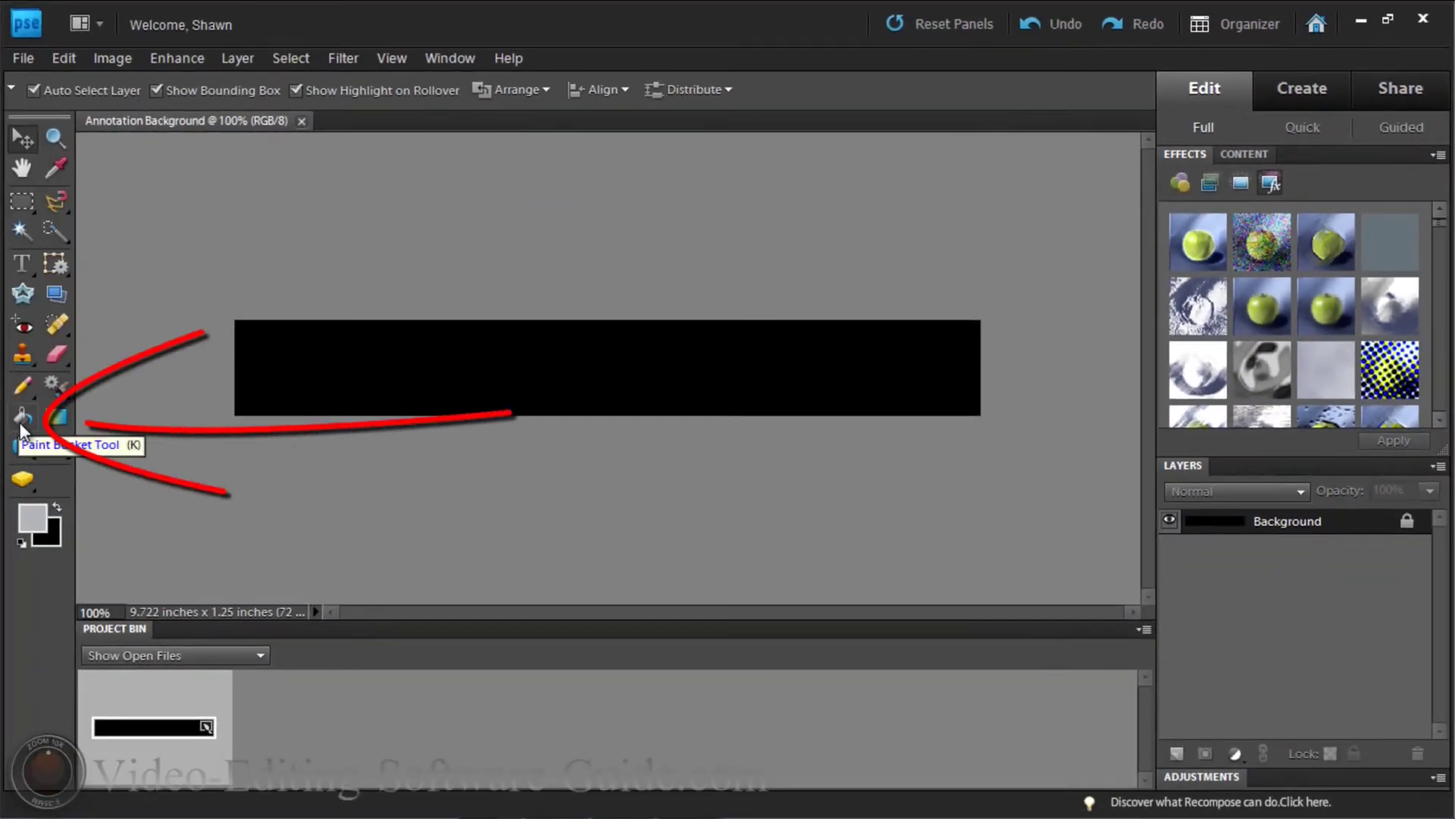
{"action": "left_click", "coordinate": [21, 422]}
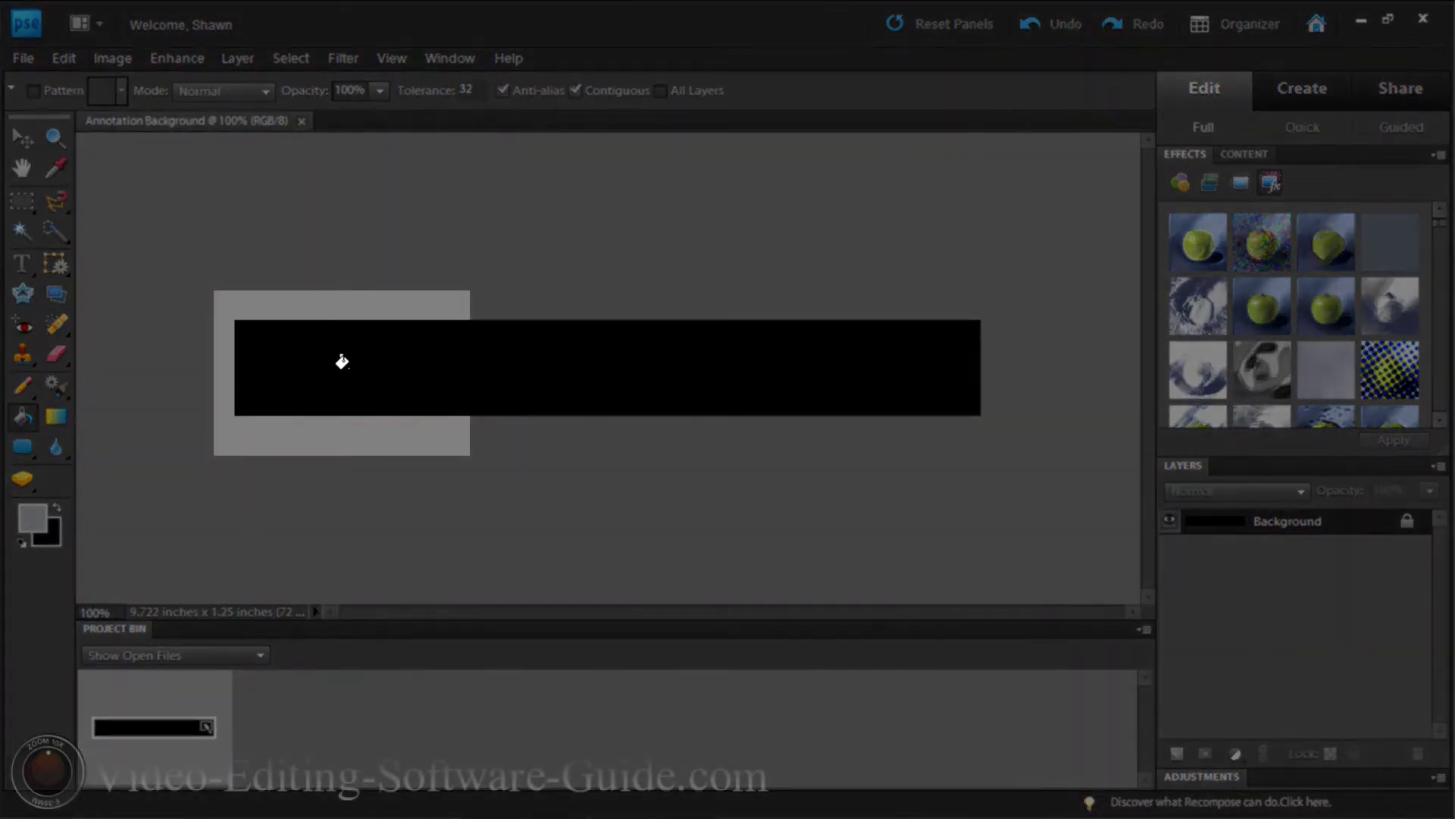
Fill the black canvas with the light grey and switch to the Rounded Rectangle shape
{"action": "left_click", "coordinate": [342, 362]}
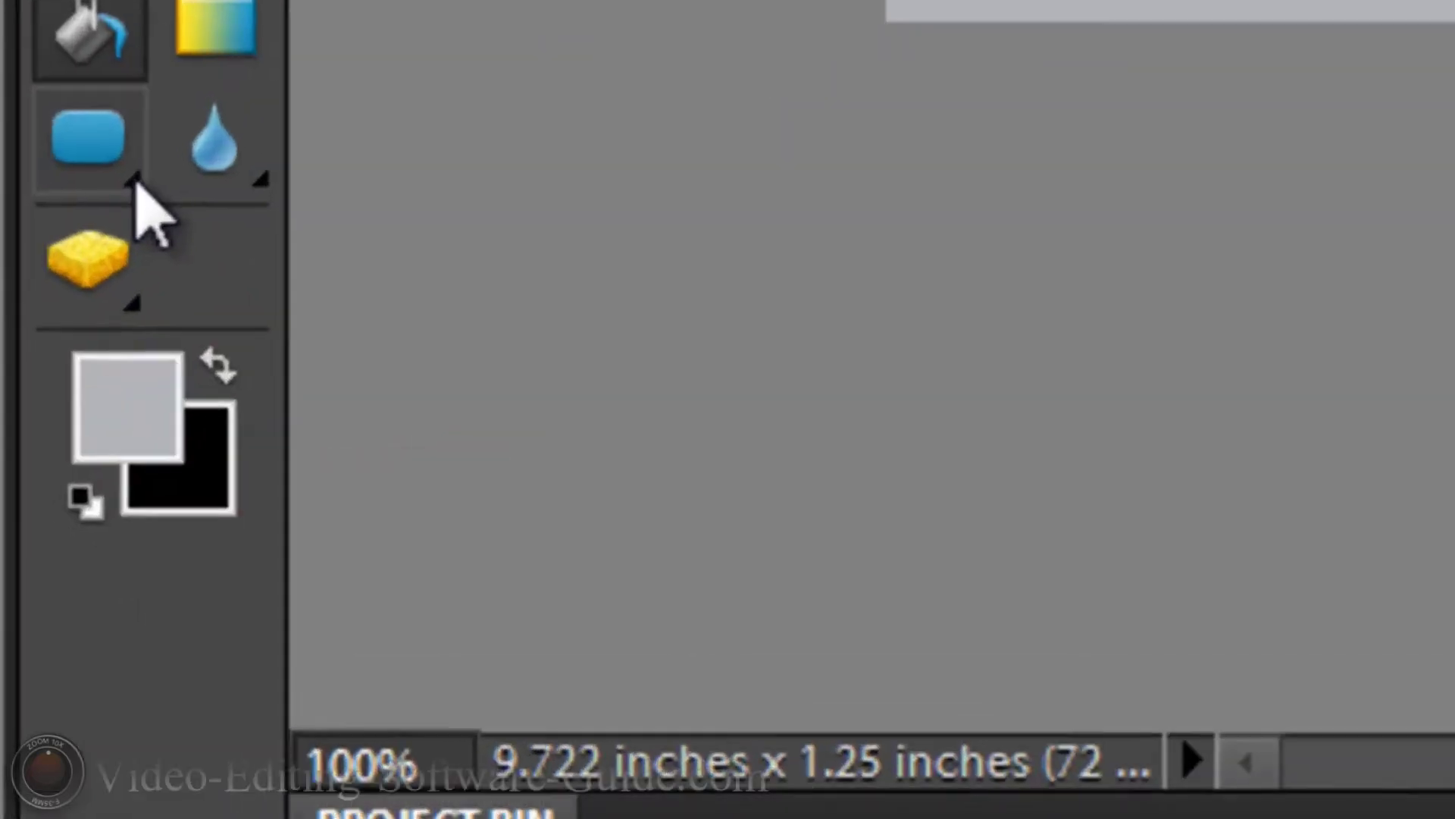
{"action": "left_click", "coordinate": [34, 458]}
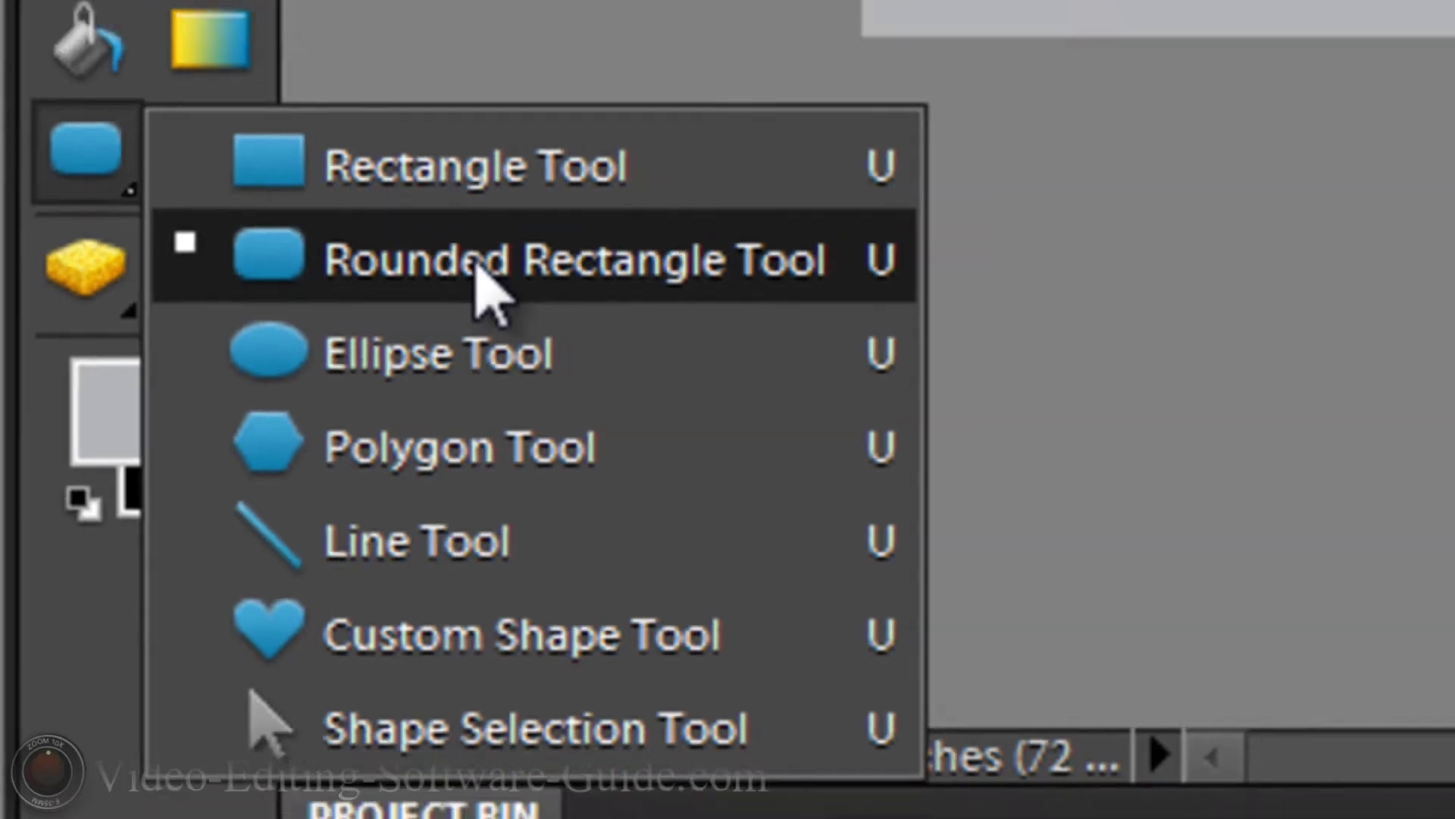
{"action": "left_click", "coordinate": [534, 231]}
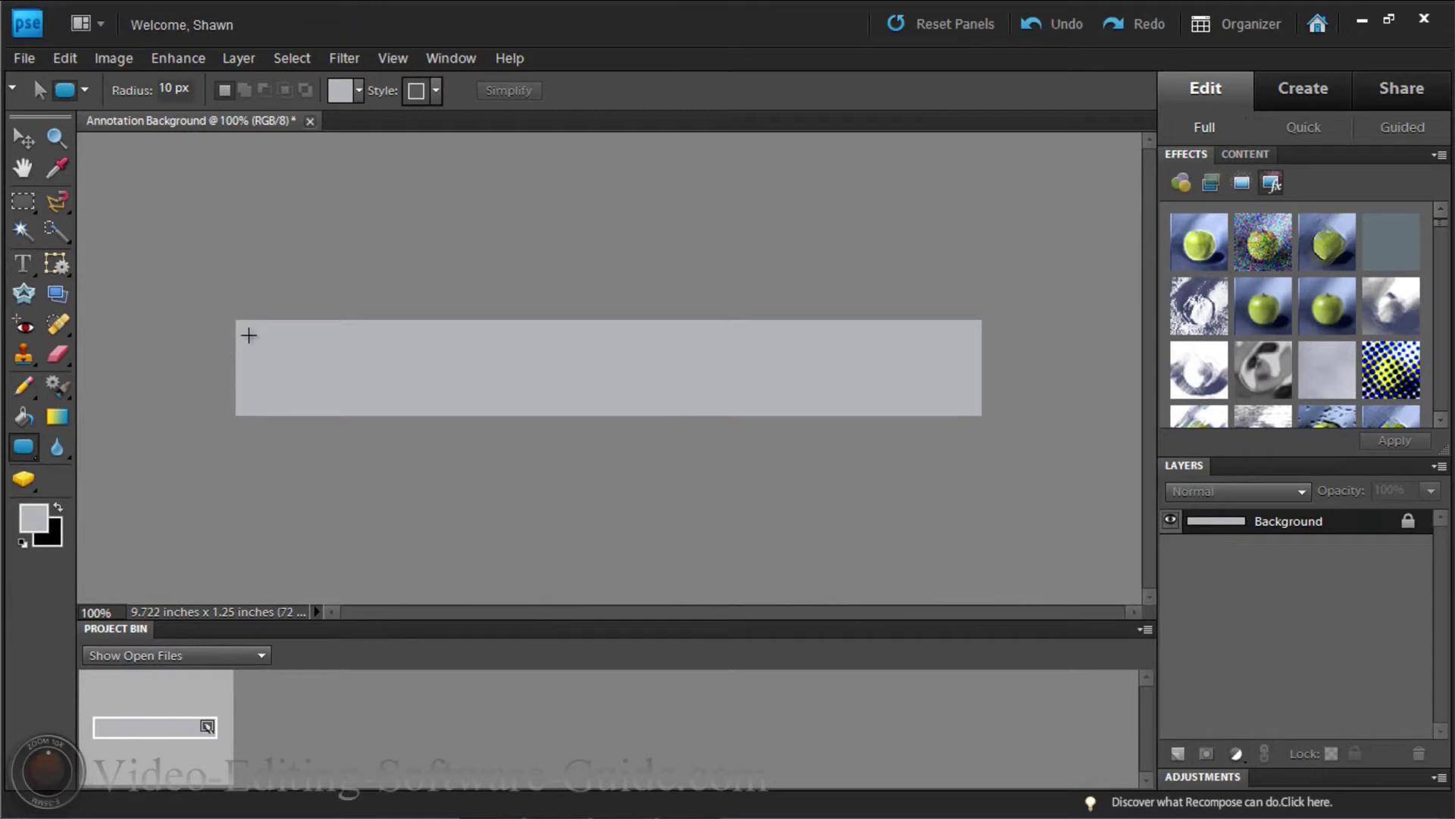
Draw a grey rounded rectangle across the bar as Shape 1 and hide the Background layer
{"action": "mouse_move", "coordinate": [247, 335]}
{"action": "left_mouse_down"}
{"action": "mouse_move", "coordinate": [366, 366]}
{"action": "mouse_move", "coordinate": [968, 401]}
{"action": "left_mouse_up"}
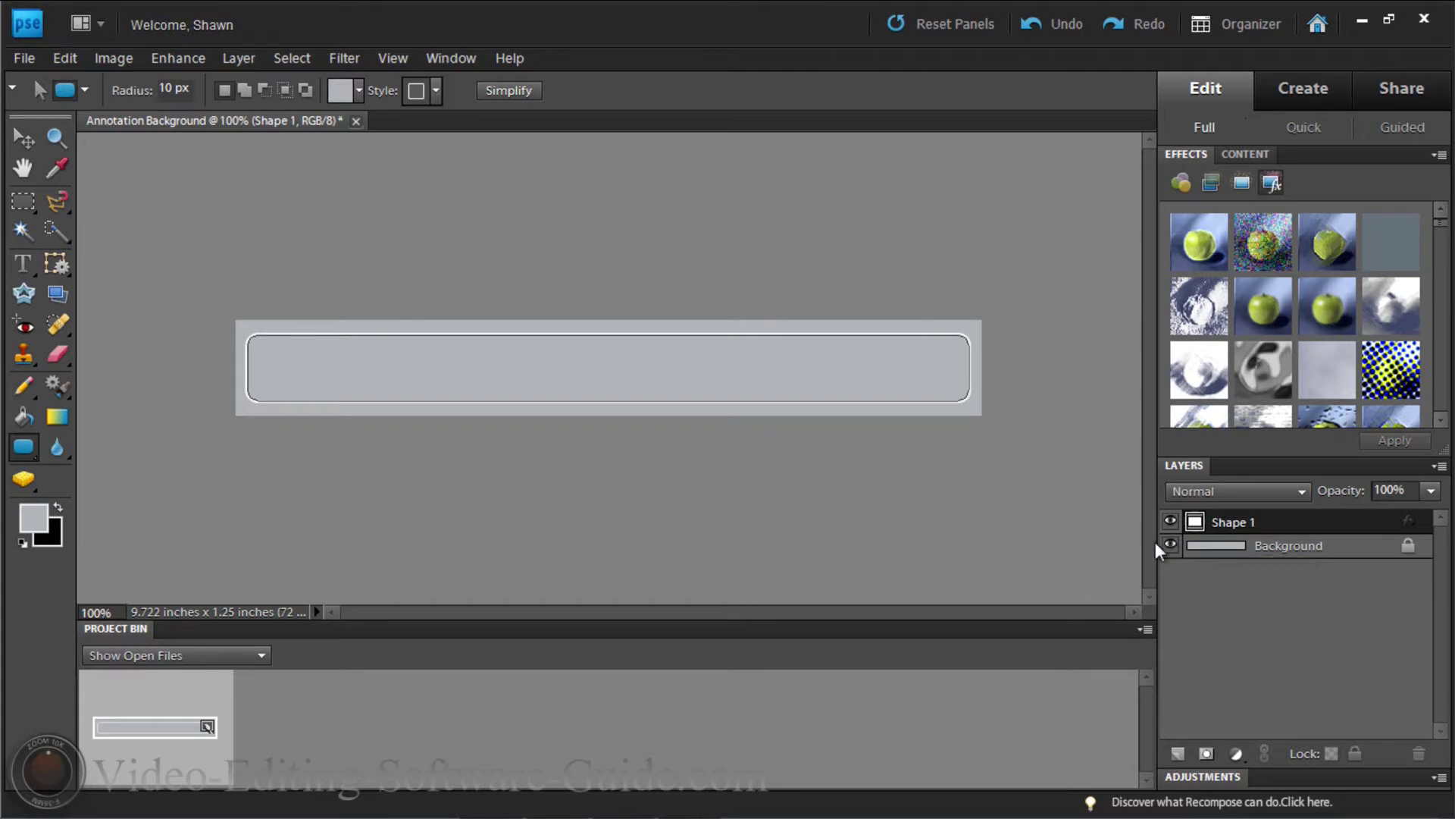
{"action": "key", "text": "ctrl+z"}
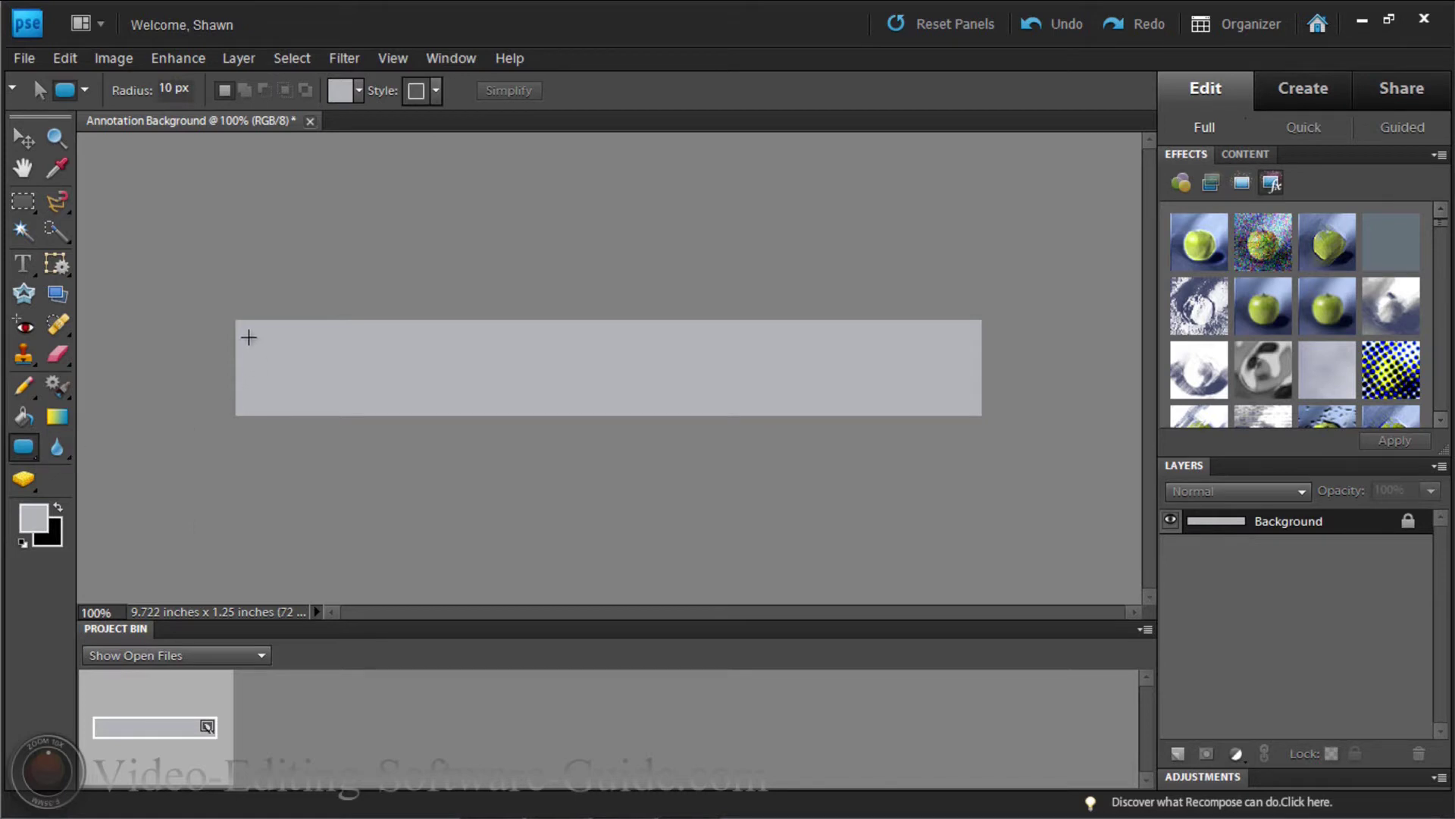
{"action": "left_click_drag", "start_coordinate": [253, 336], "coordinate": [972, 401]}
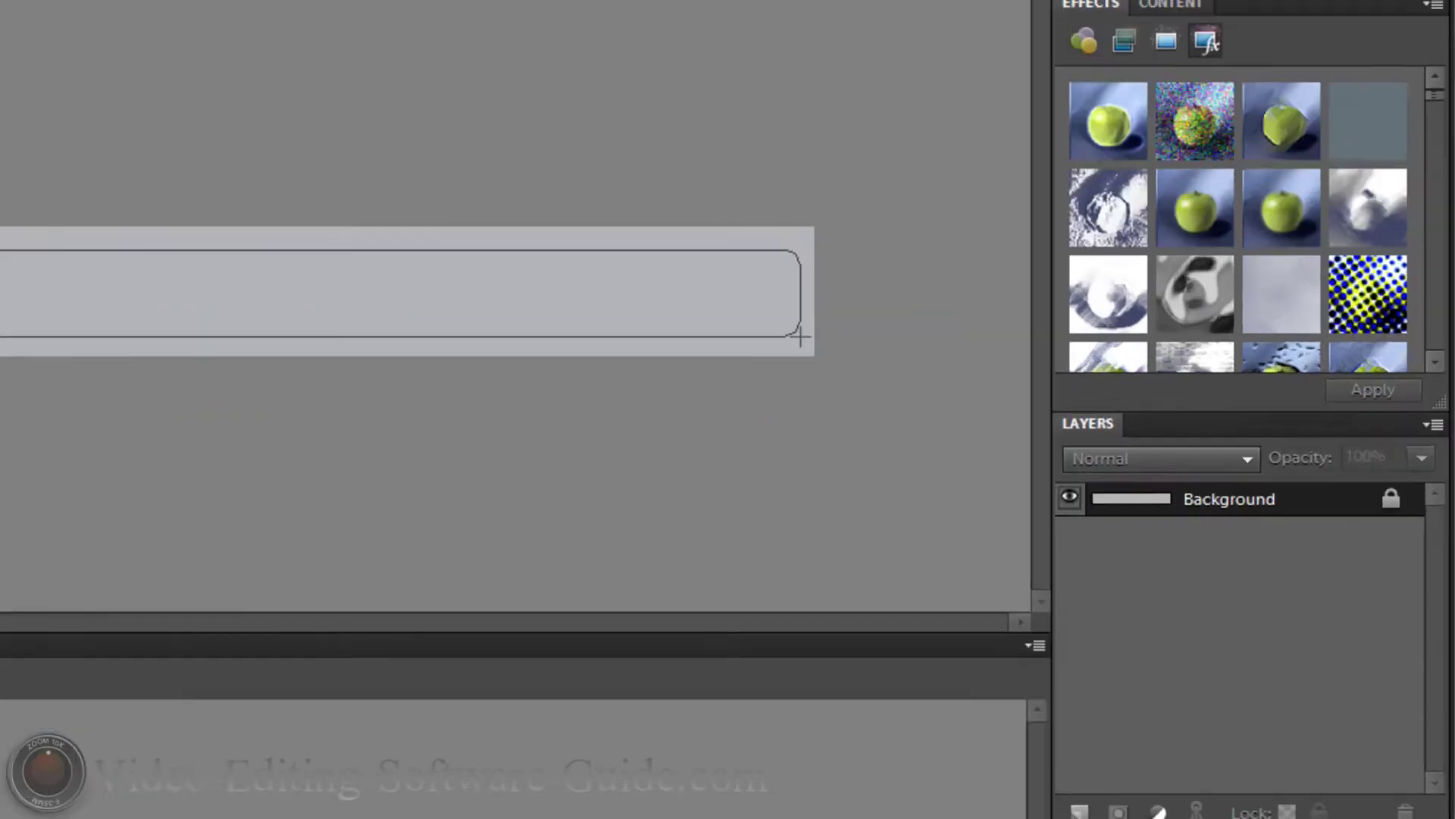
{"action": "left_click_drag", "start_coordinate": [798, 334], "coordinate": [798, 333]}
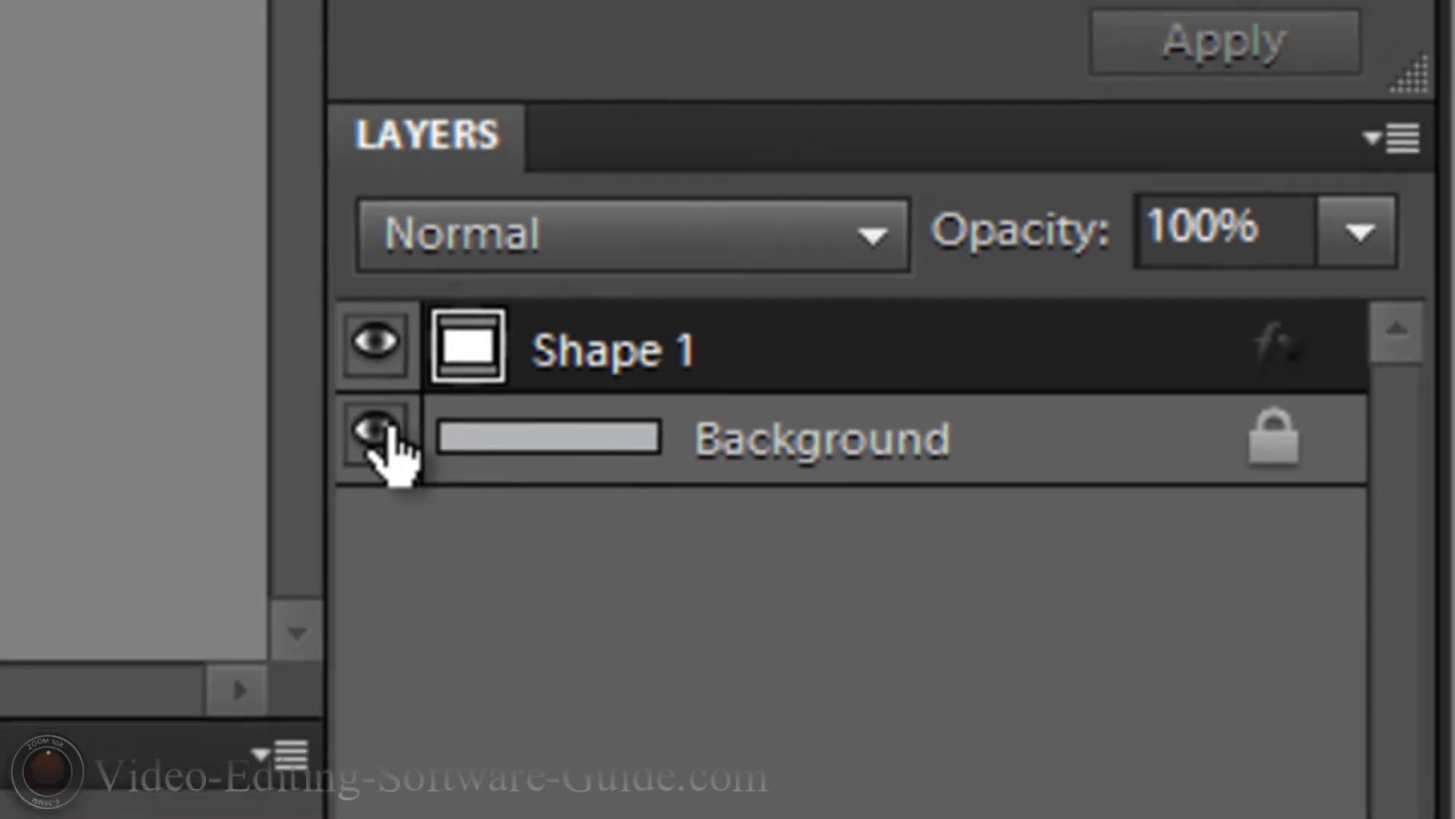
{"action": "left_click", "coordinate": [243, 412]}
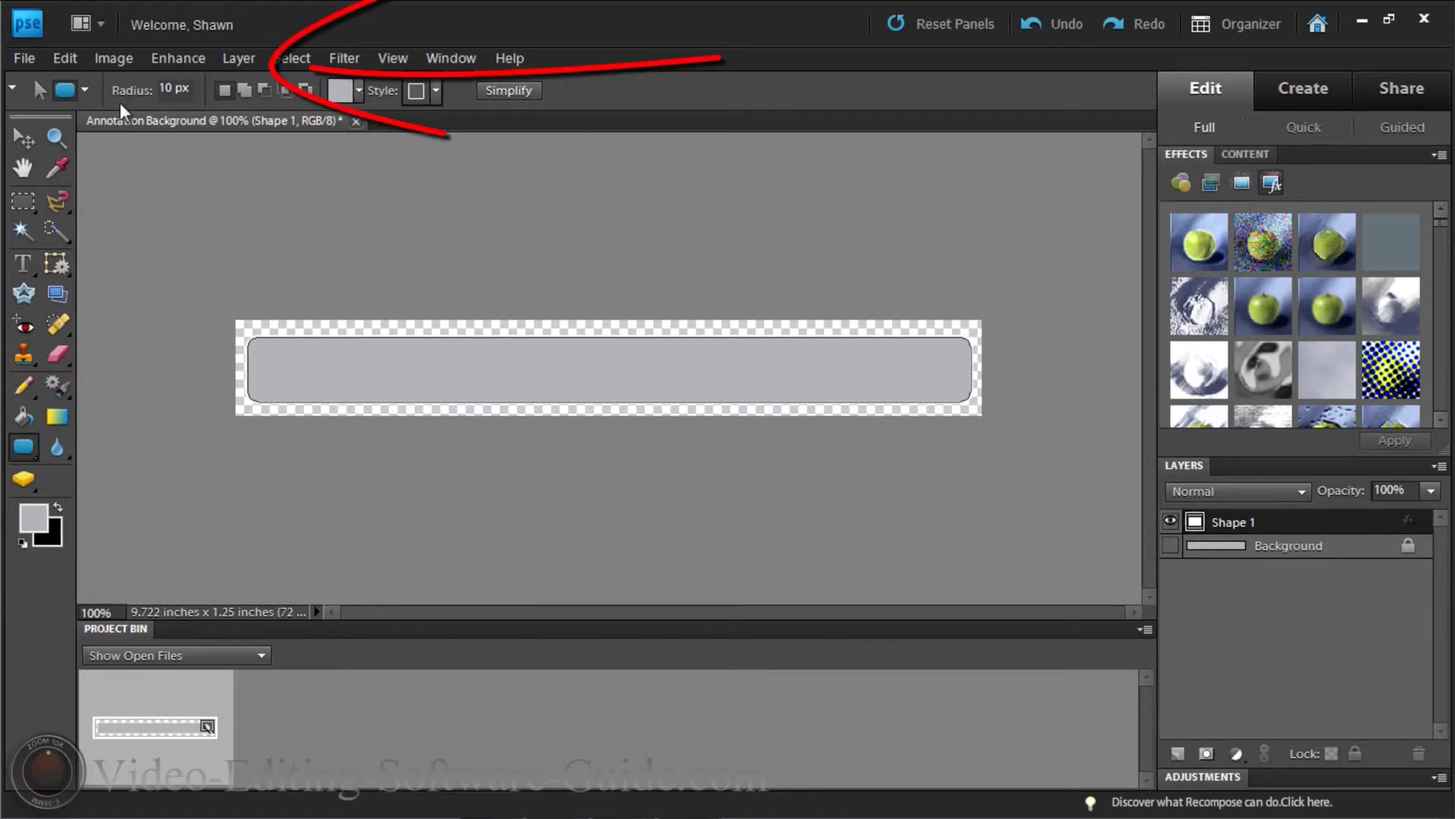
Give Shape 1 a 3 px near-white (faf8f8) stroke layer style
{"action": "left_click", "coordinate": [240, 58]}
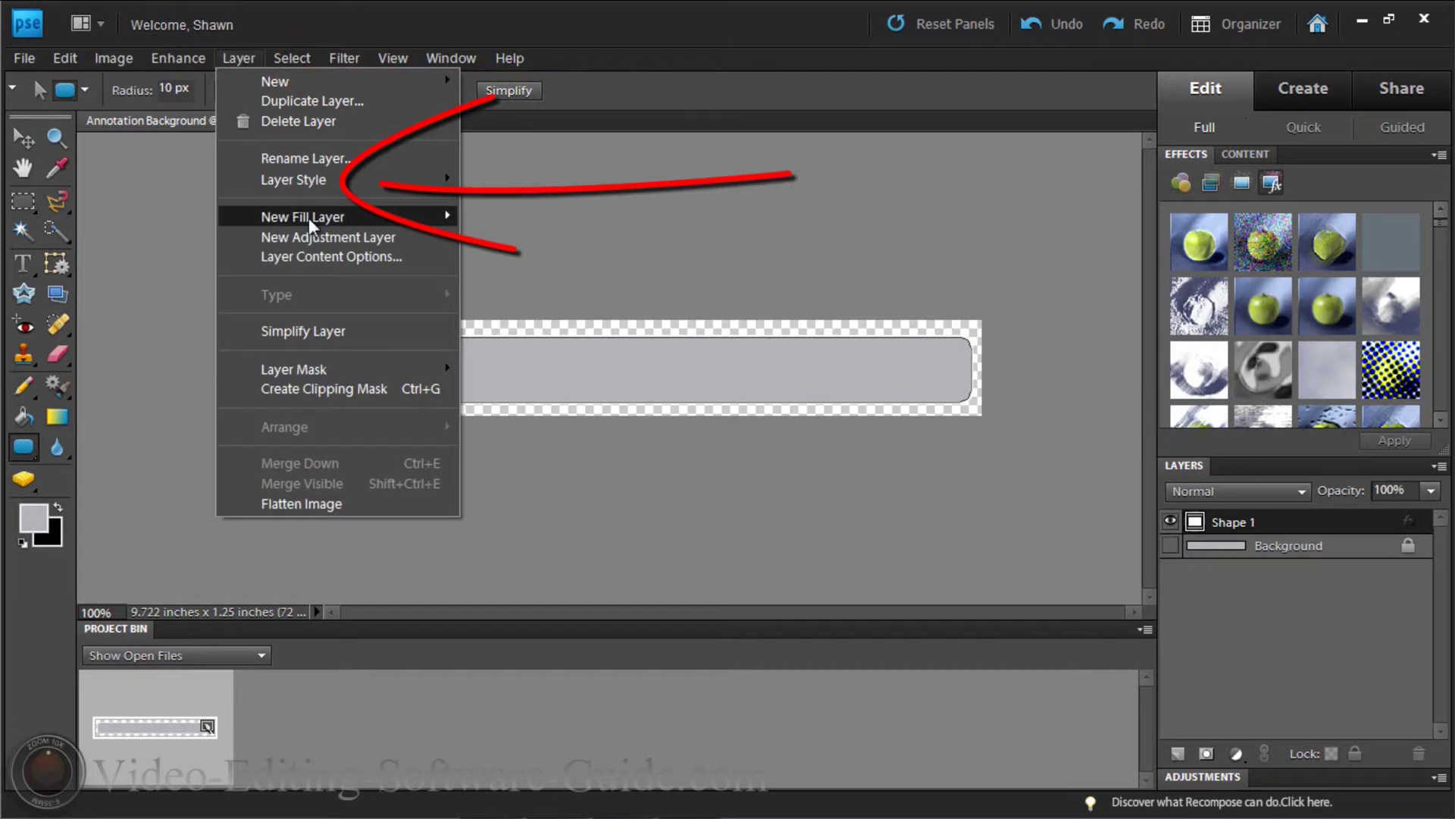
{"action": "mouse_move", "coordinate": [298, 183]}
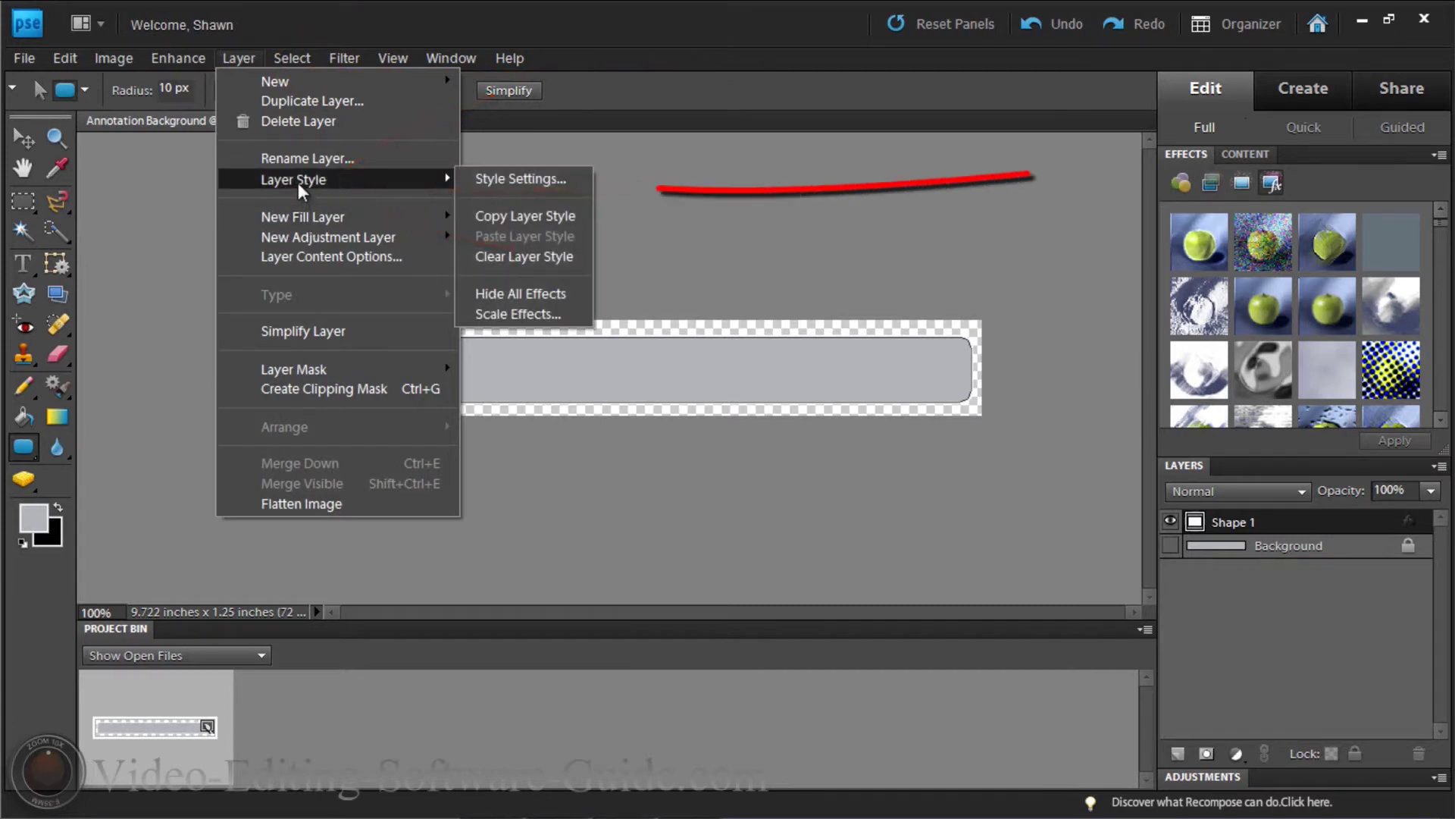
{"action": "left_click", "coordinate": [514, 178]}
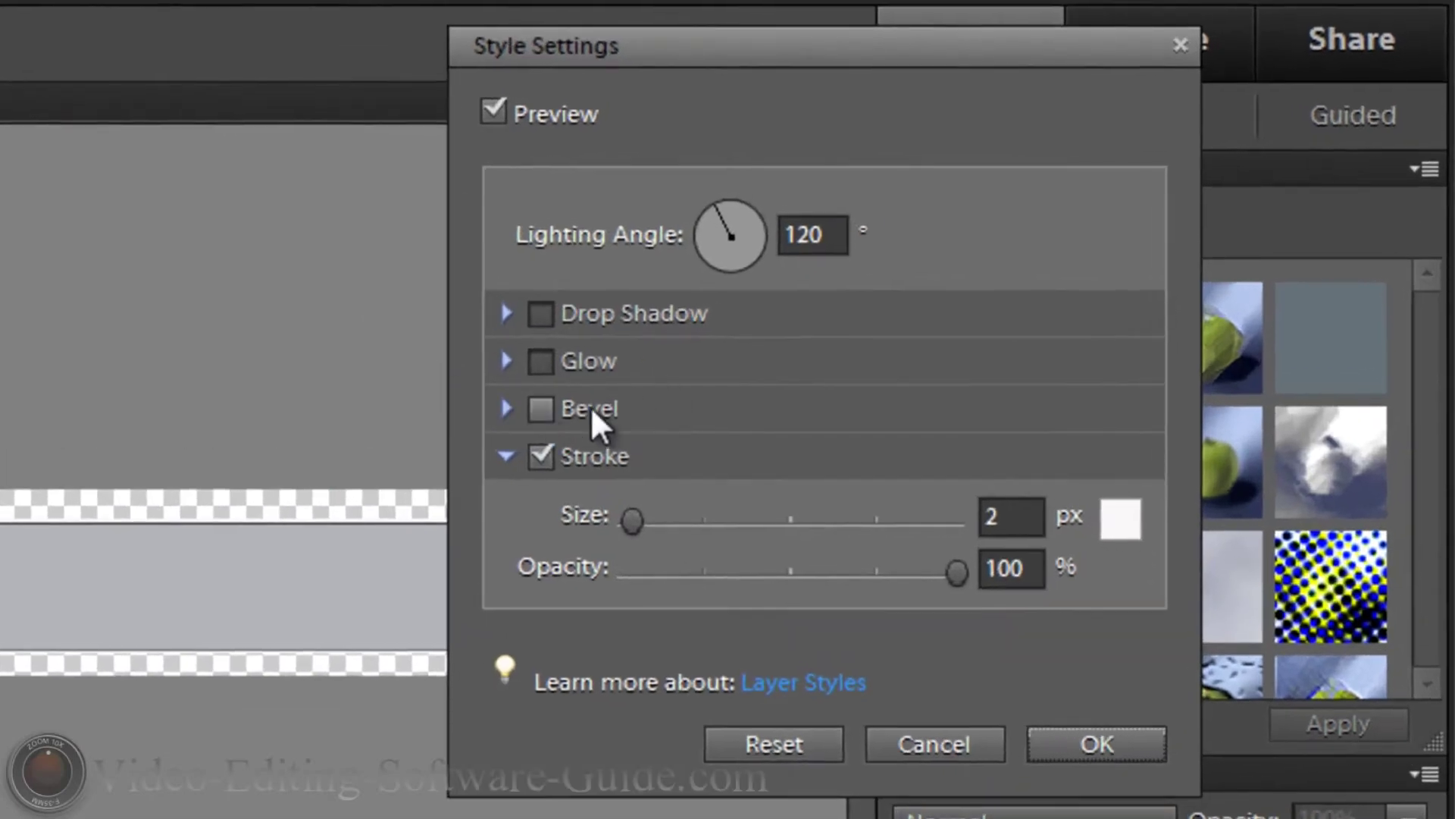
{"action": "left_click", "coordinate": [542, 458]}
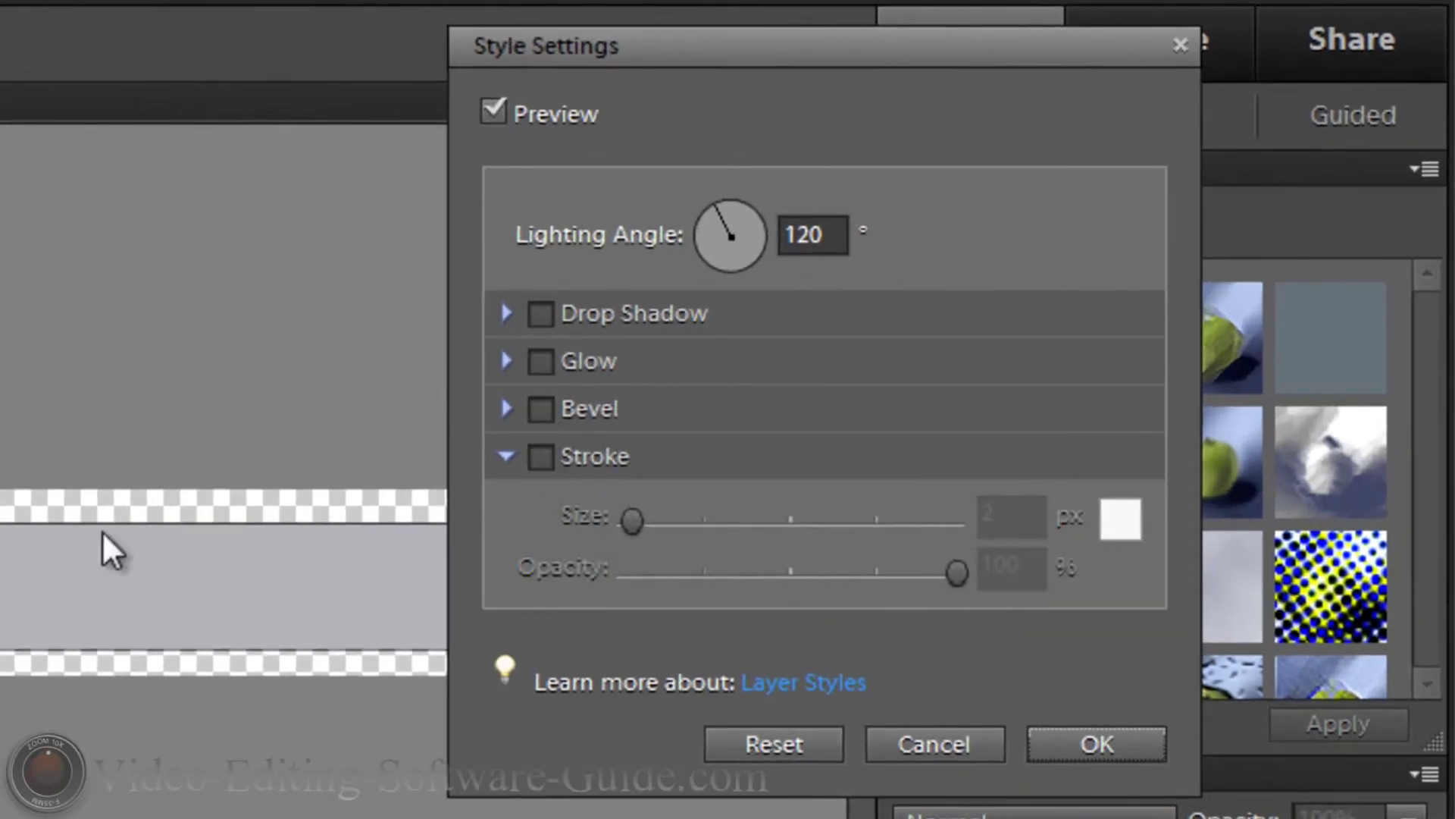
{"action": "left_click", "coordinate": [539, 458]}
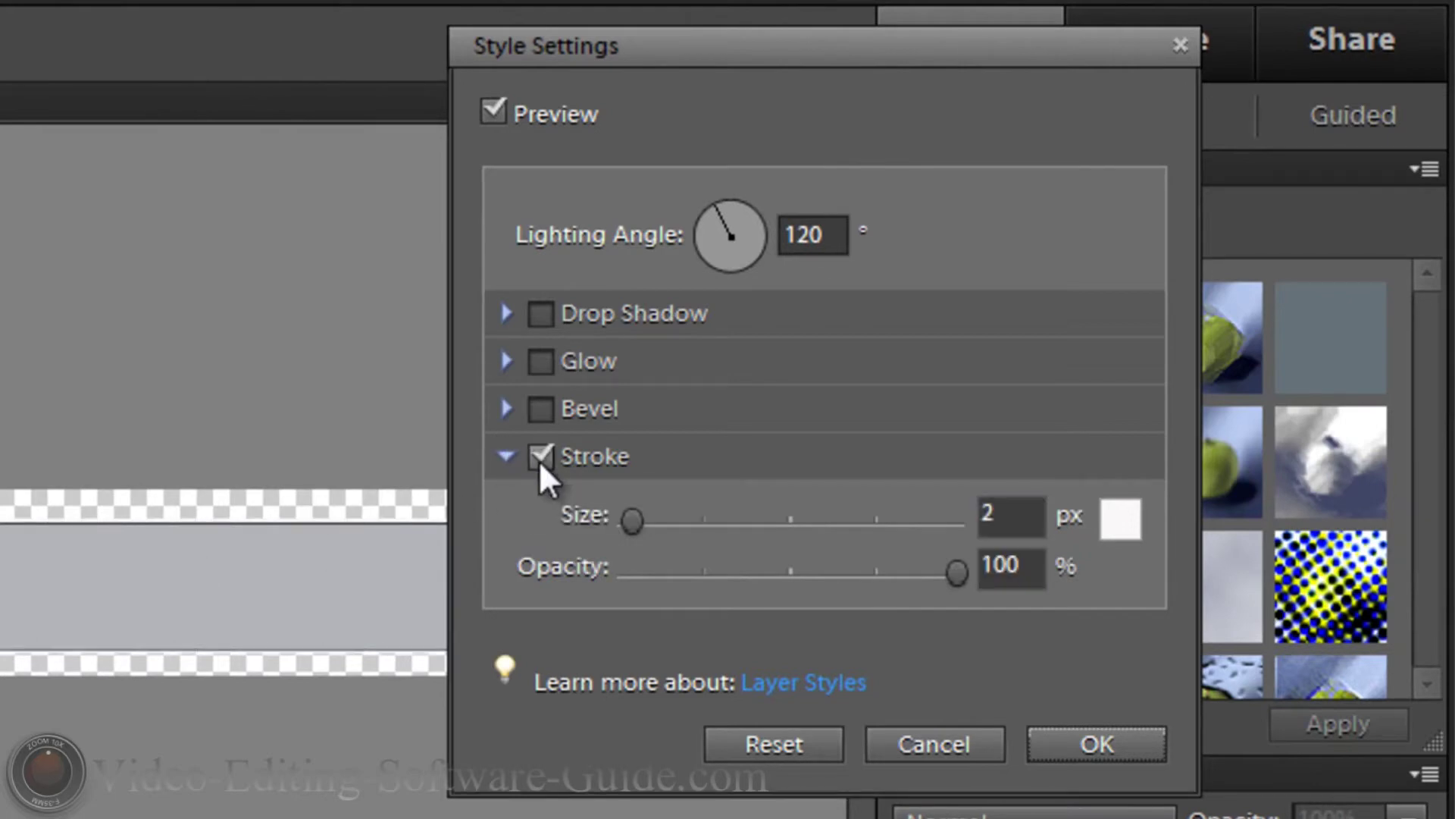
{"action": "left_click", "coordinate": [1121, 531]}
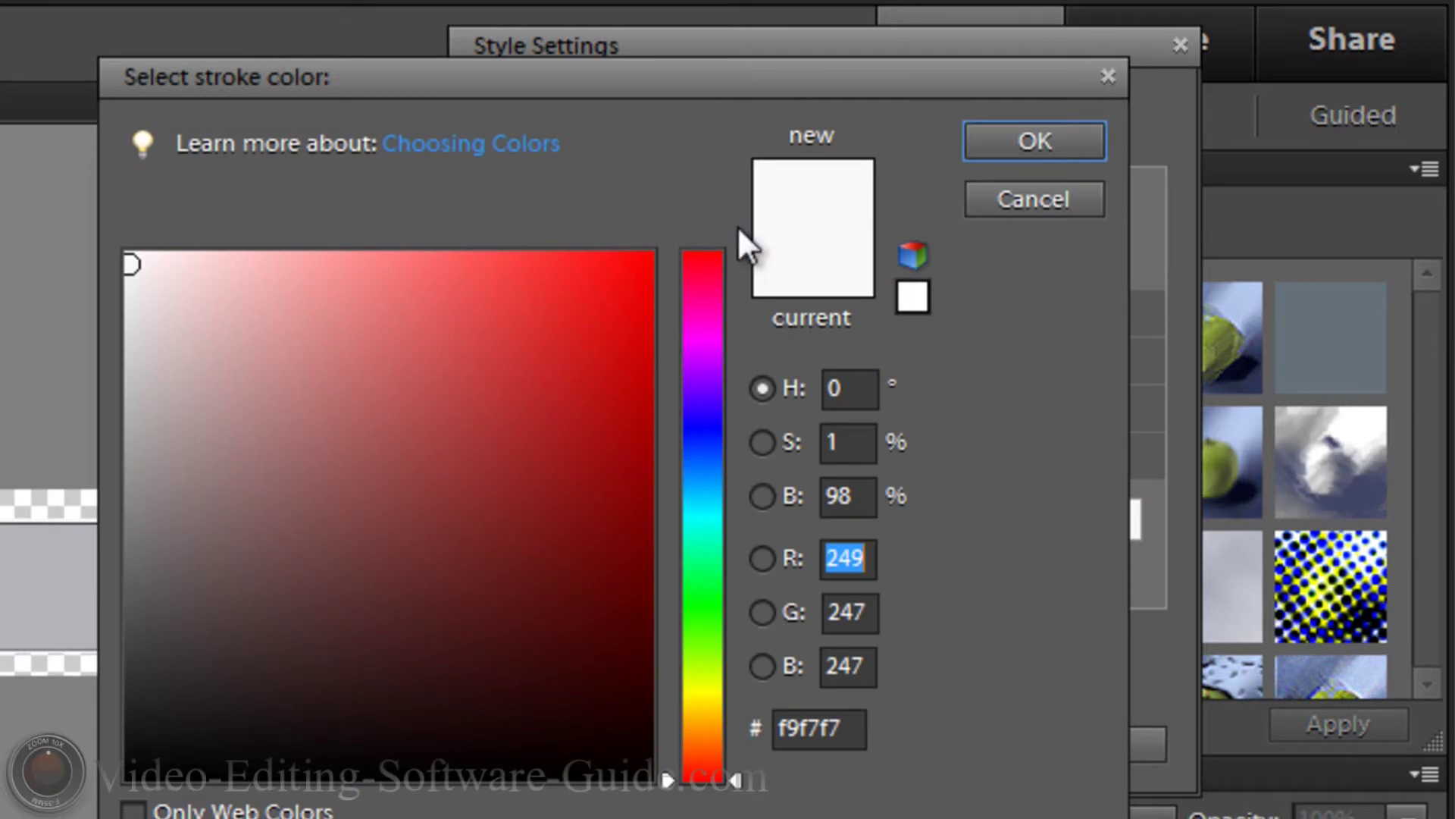
{"action": "left_click", "coordinate": [129, 262]}
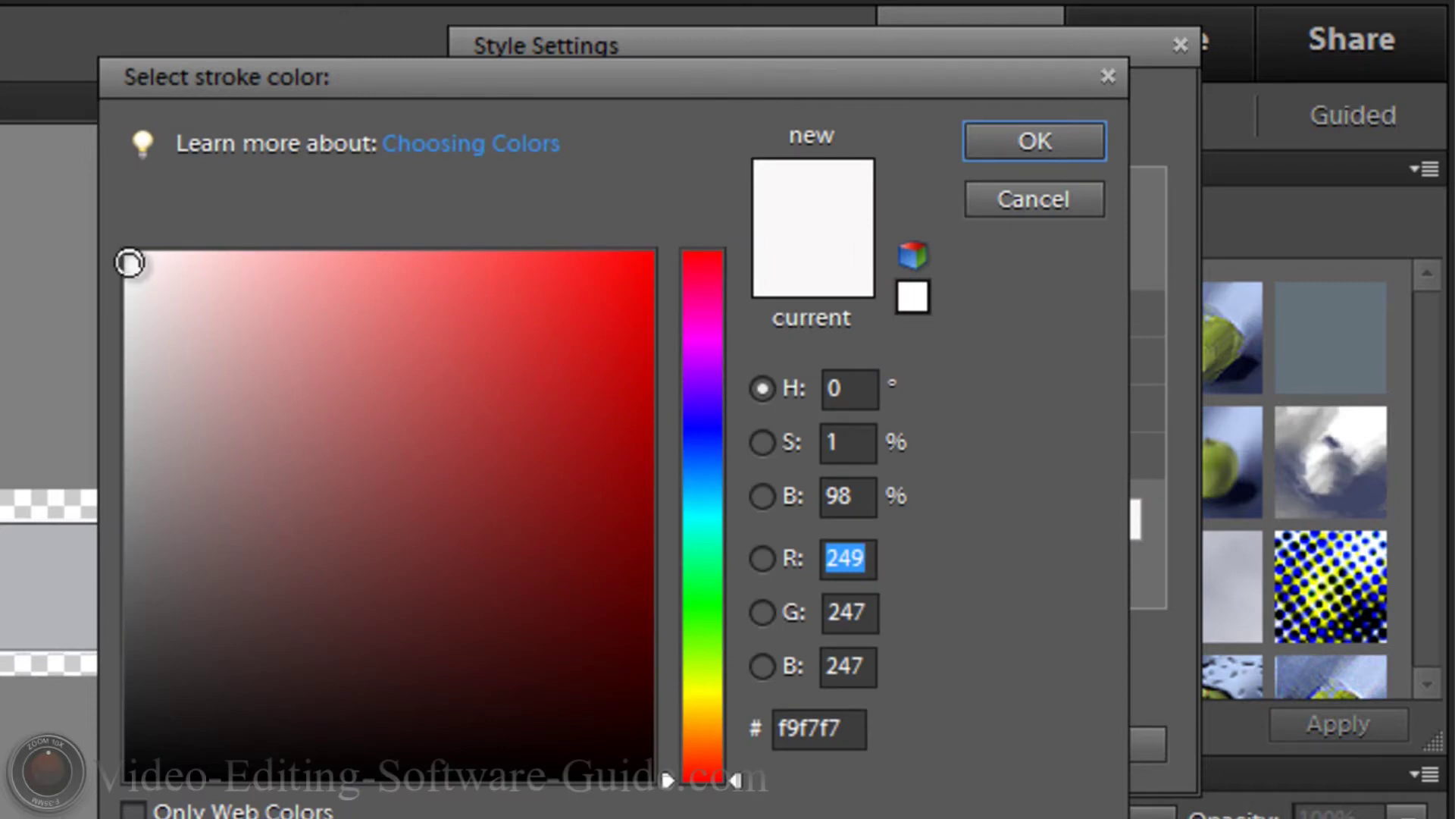
{"action": "left_click", "coordinate": [988, 138]}
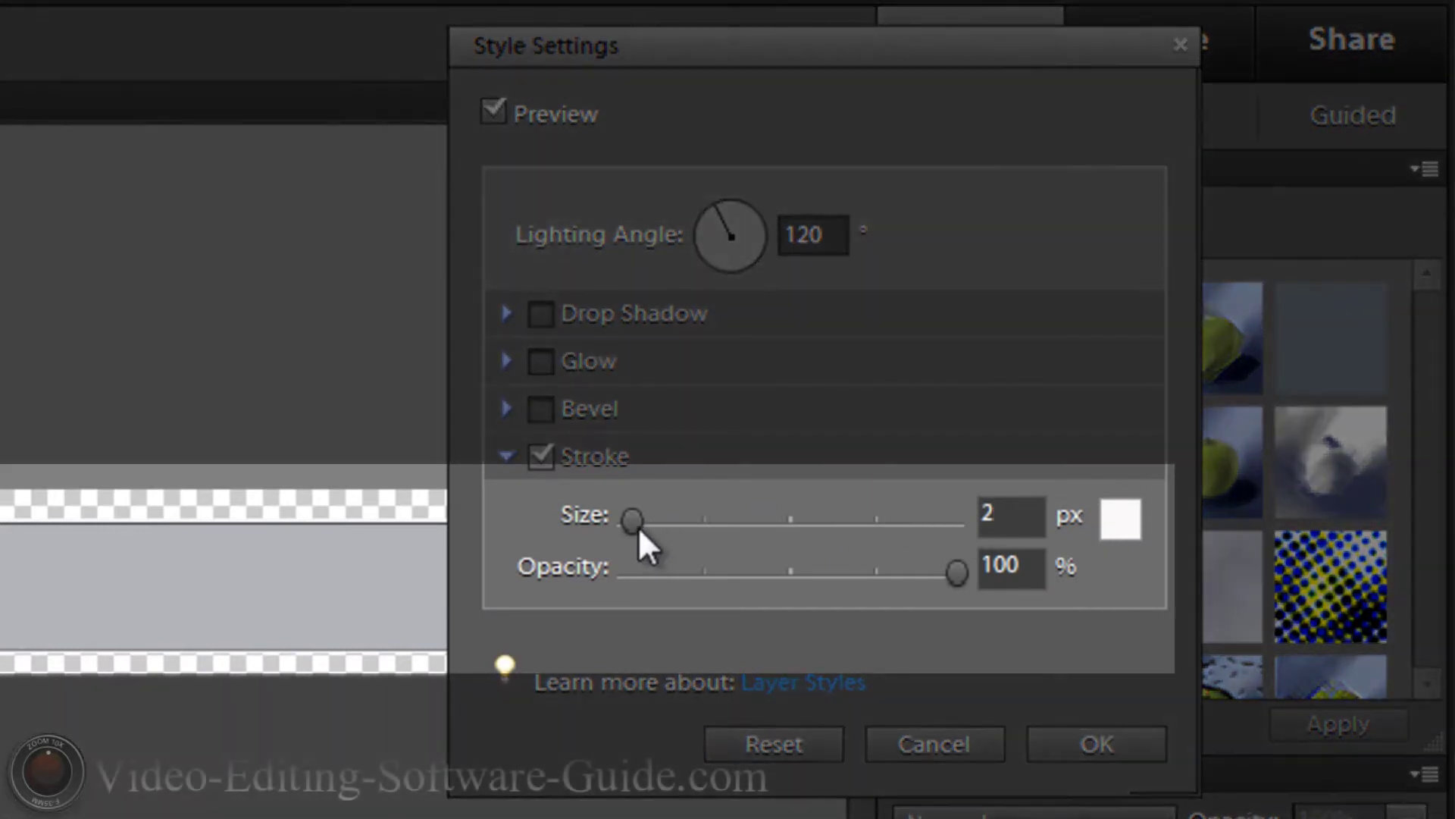
{"action": "mouse_move", "coordinate": [639, 531]}
{"action": "left_mouse_down"}
{"action": "mouse_move", "coordinate": [648, 540]}
{"action": "mouse_move", "coordinate": [635, 529]}
{"action": "left_mouse_up"}
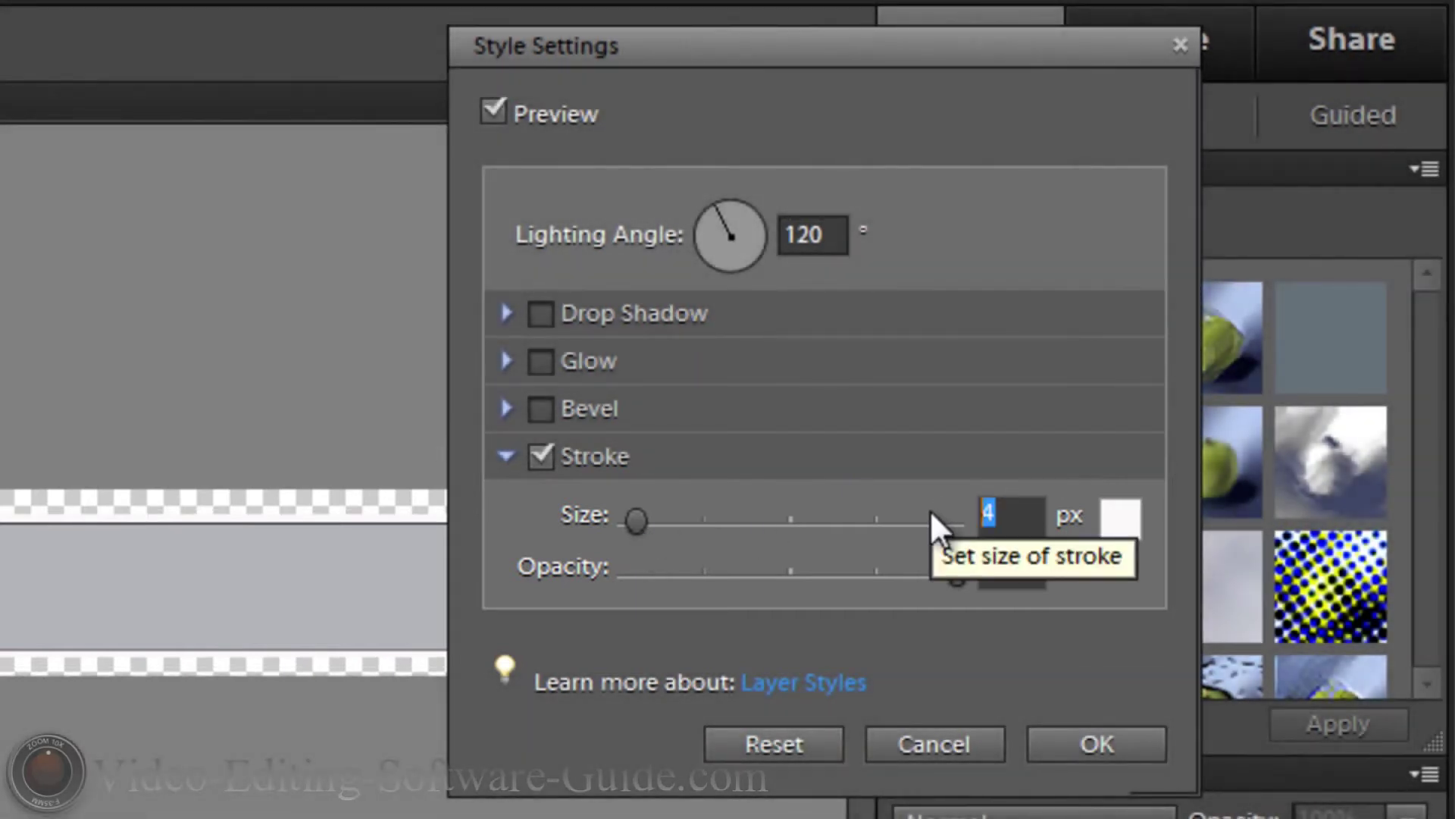
{"action": "type", "text": "3"}
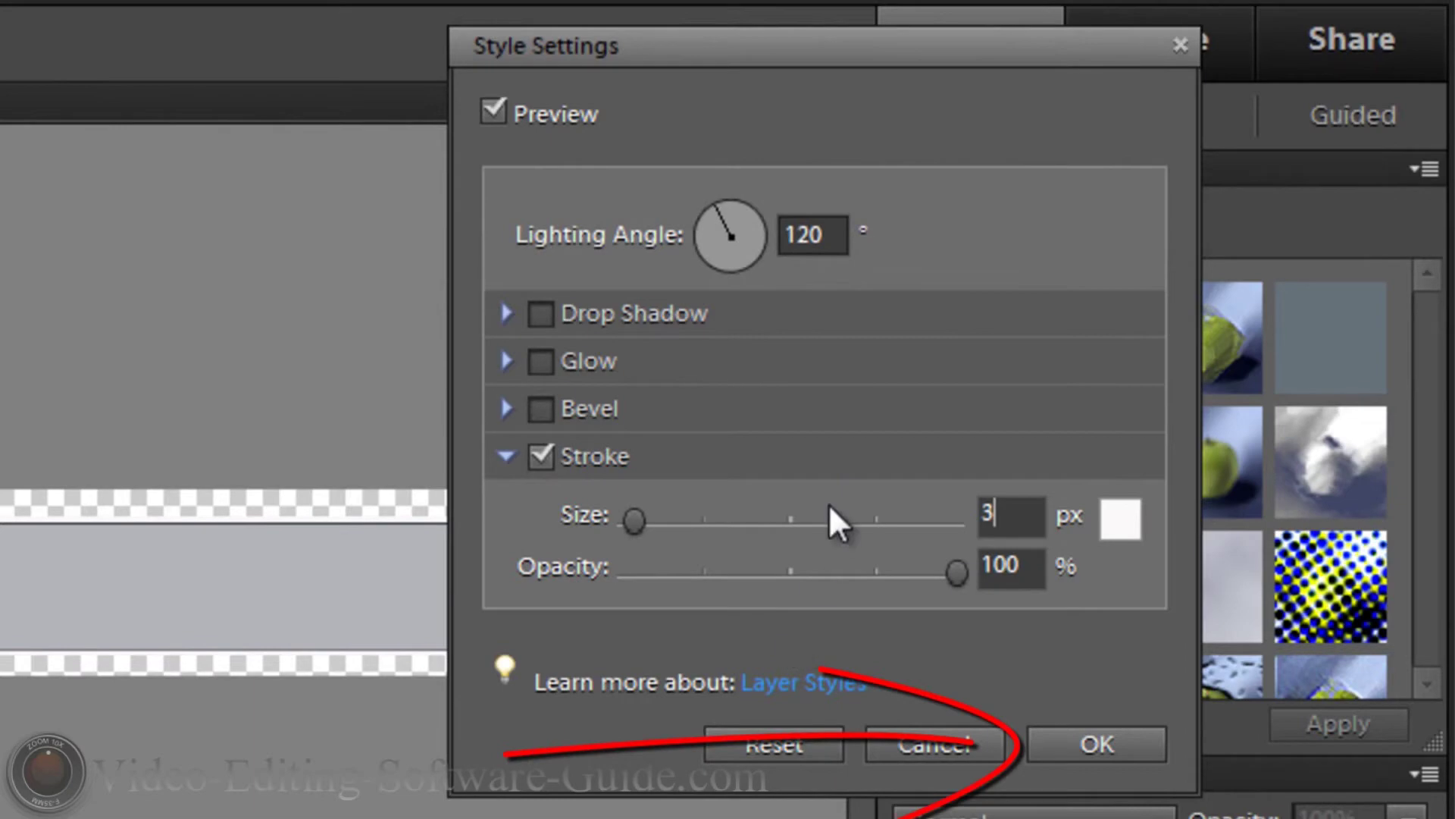
{"action": "left_click", "coordinate": [1065, 740]}
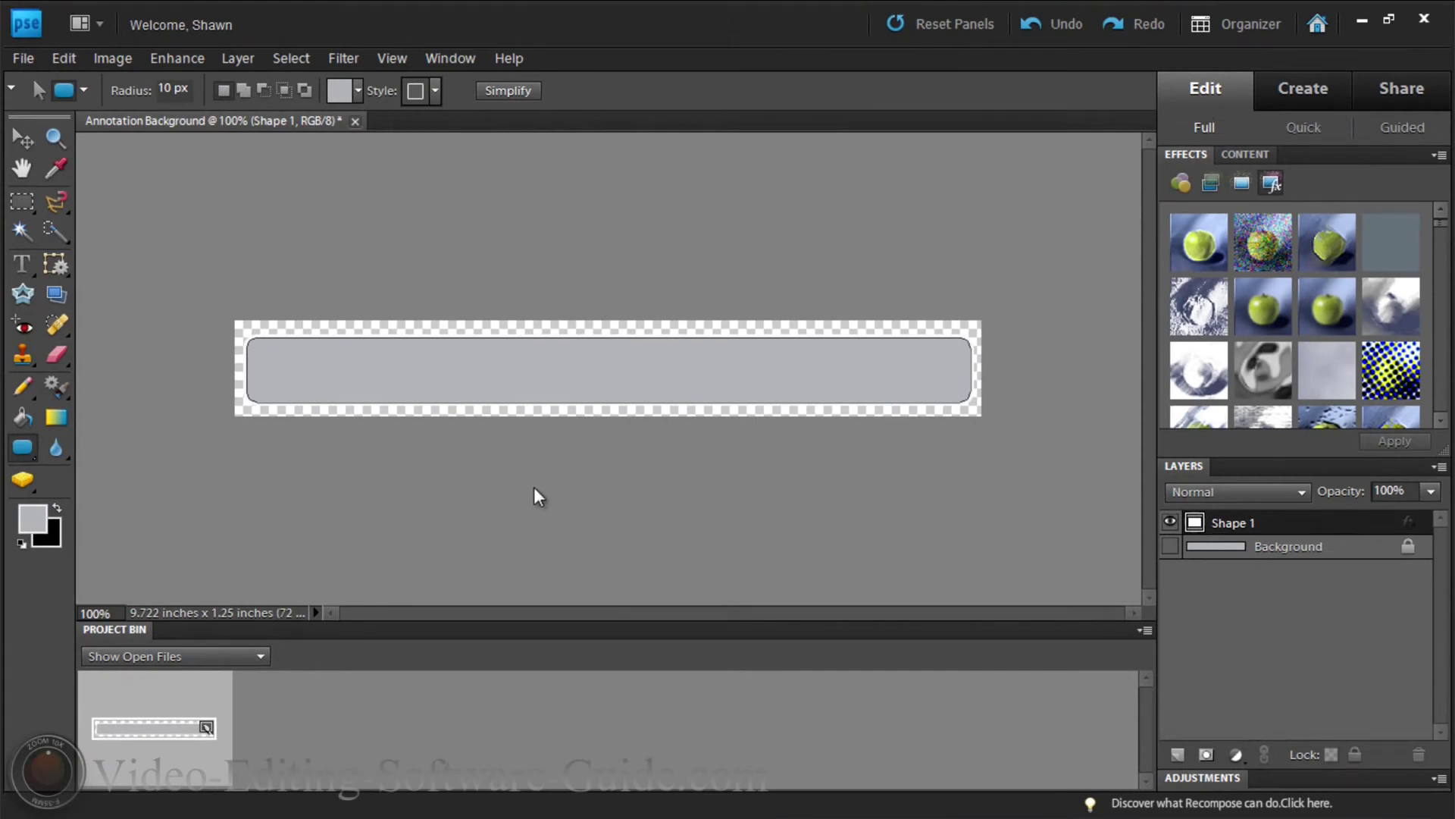
Save the bar as a non-interlaced PNG, 'Annotation Background.png'
{"action": "left_click", "coordinate": [23, 58]}
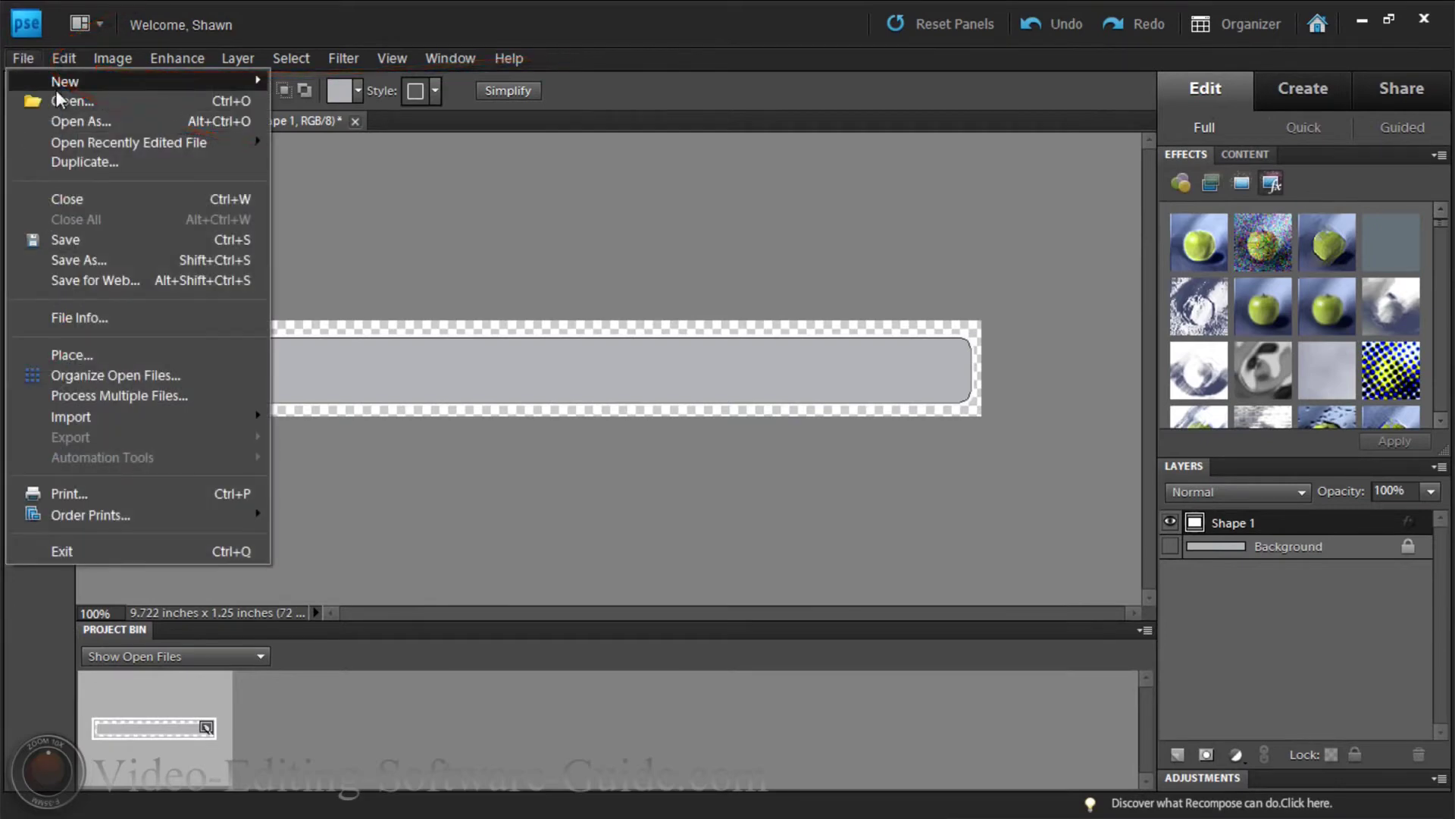
{"action": "left_click", "coordinate": [88, 260]}
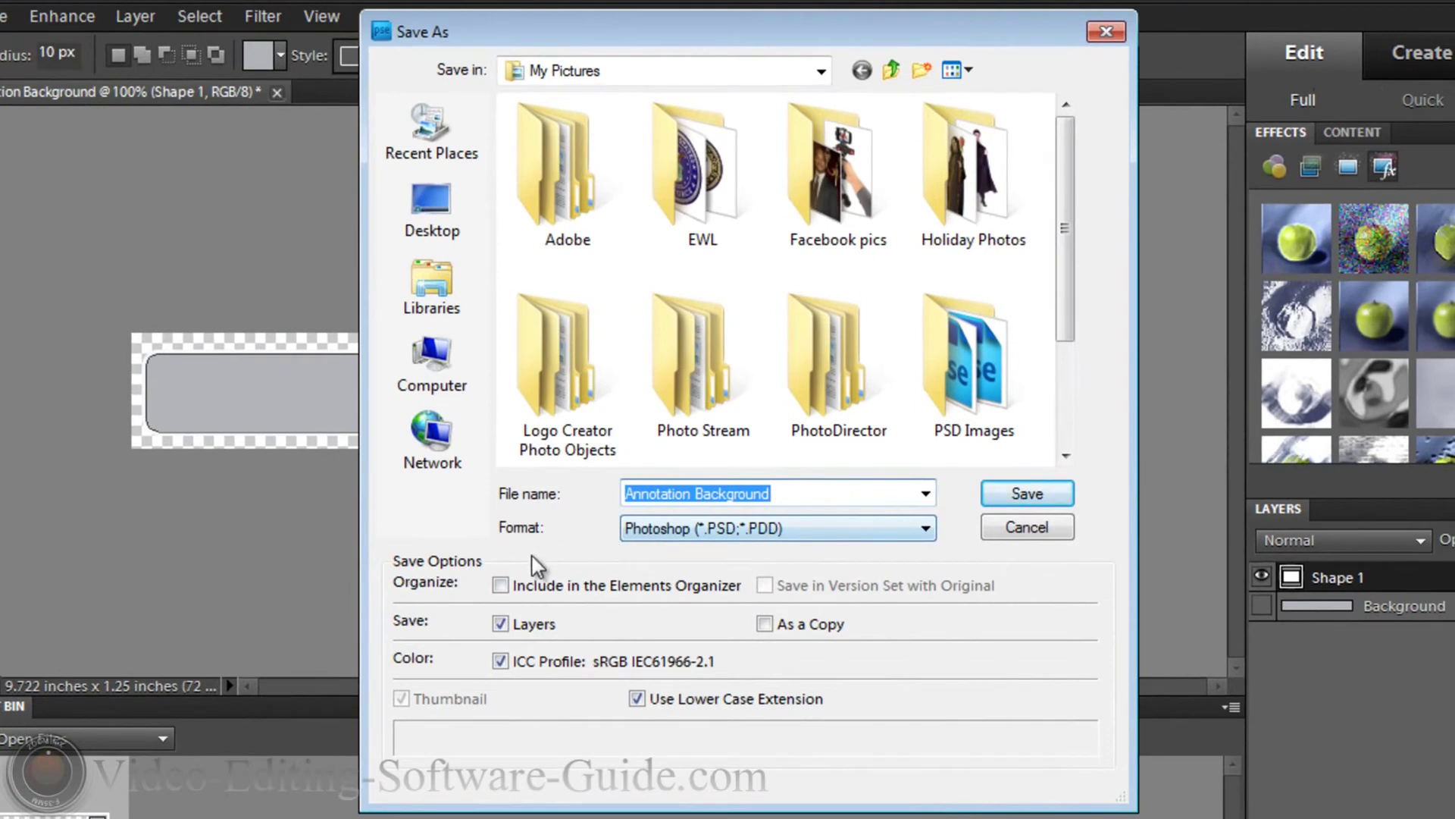
{"action": "left_click", "coordinate": [928, 530]}
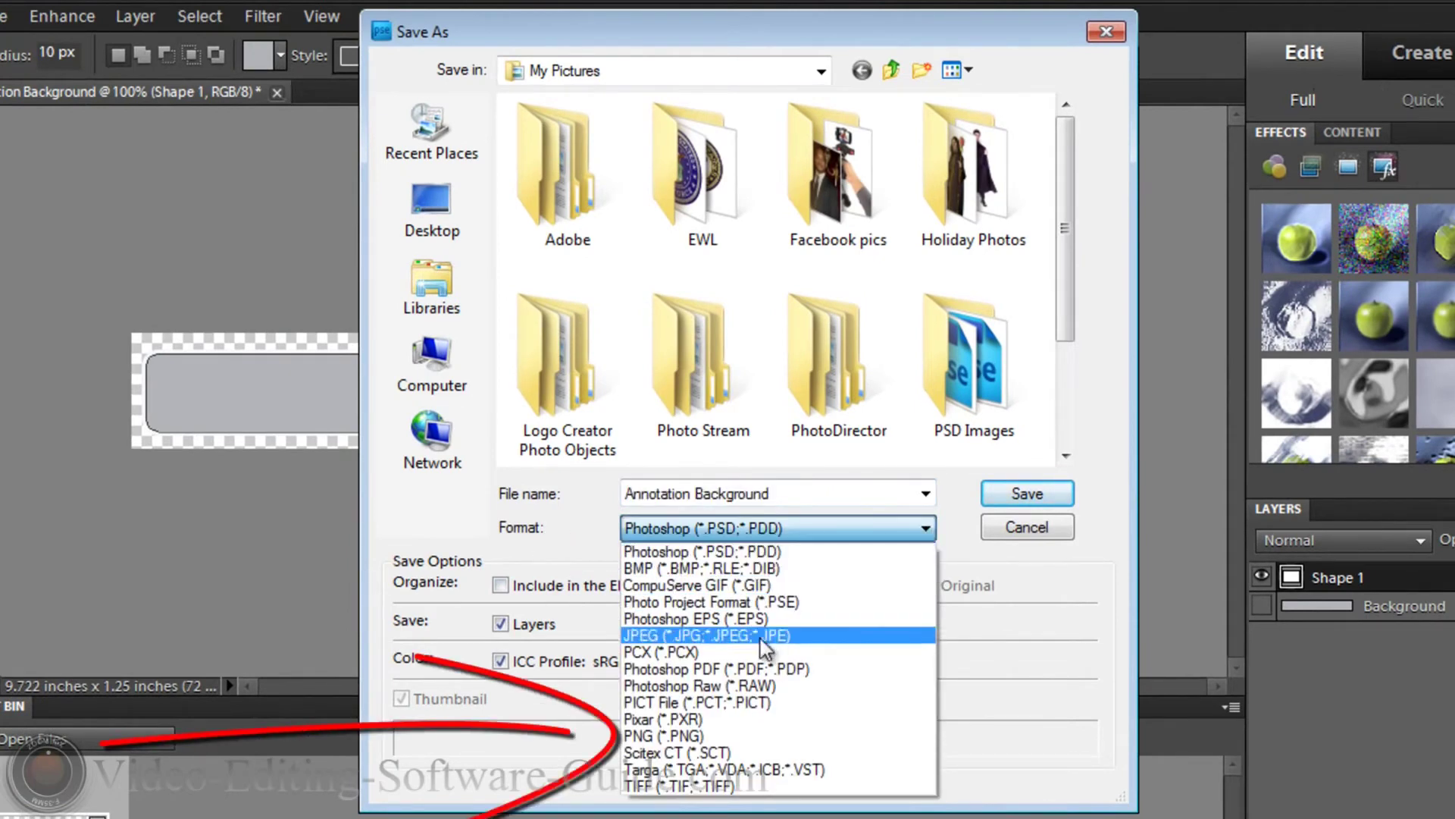
{"action": "left_click", "coordinate": [702, 736]}
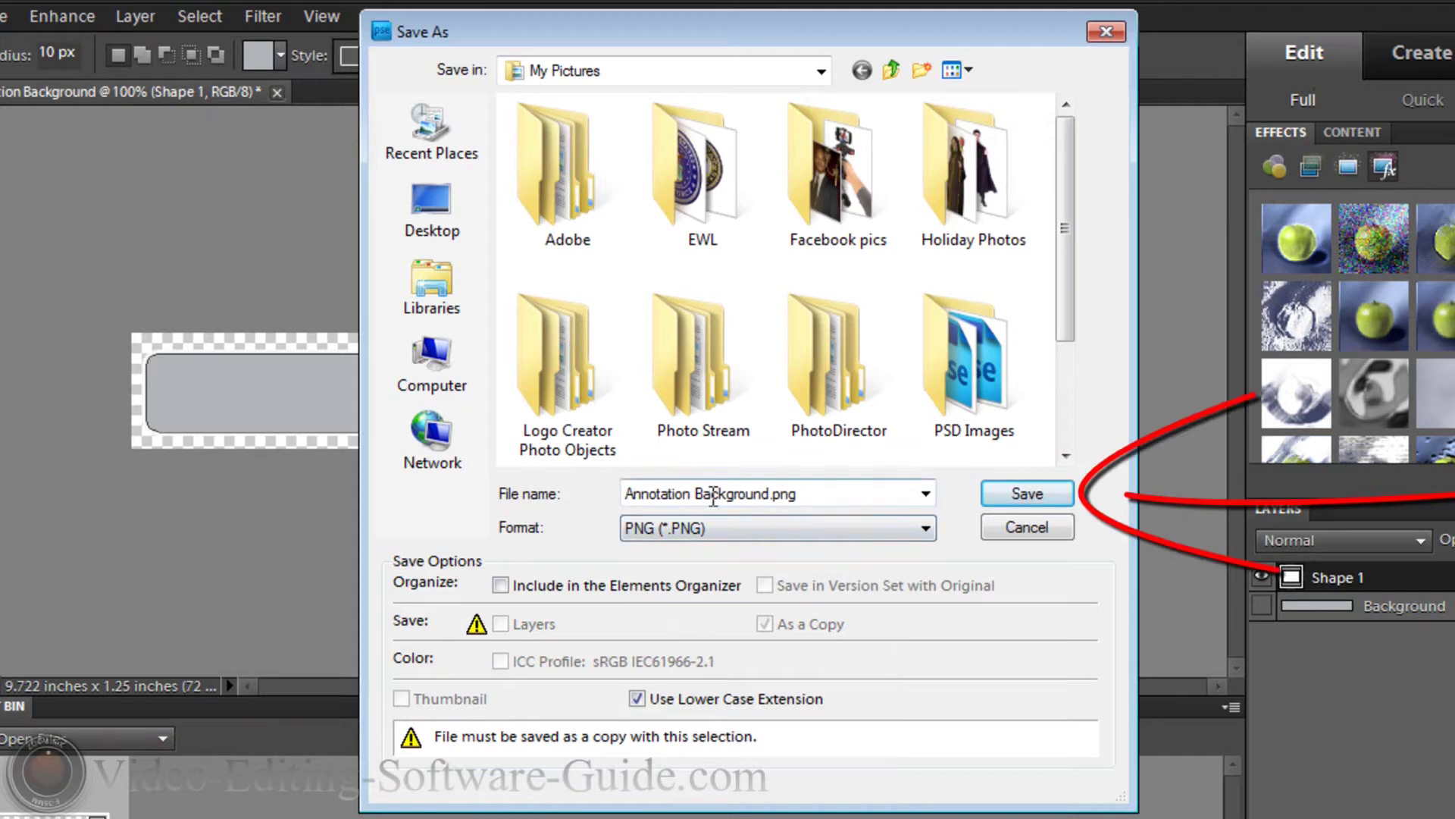
{"action": "left_click", "coordinate": [1027, 494]}
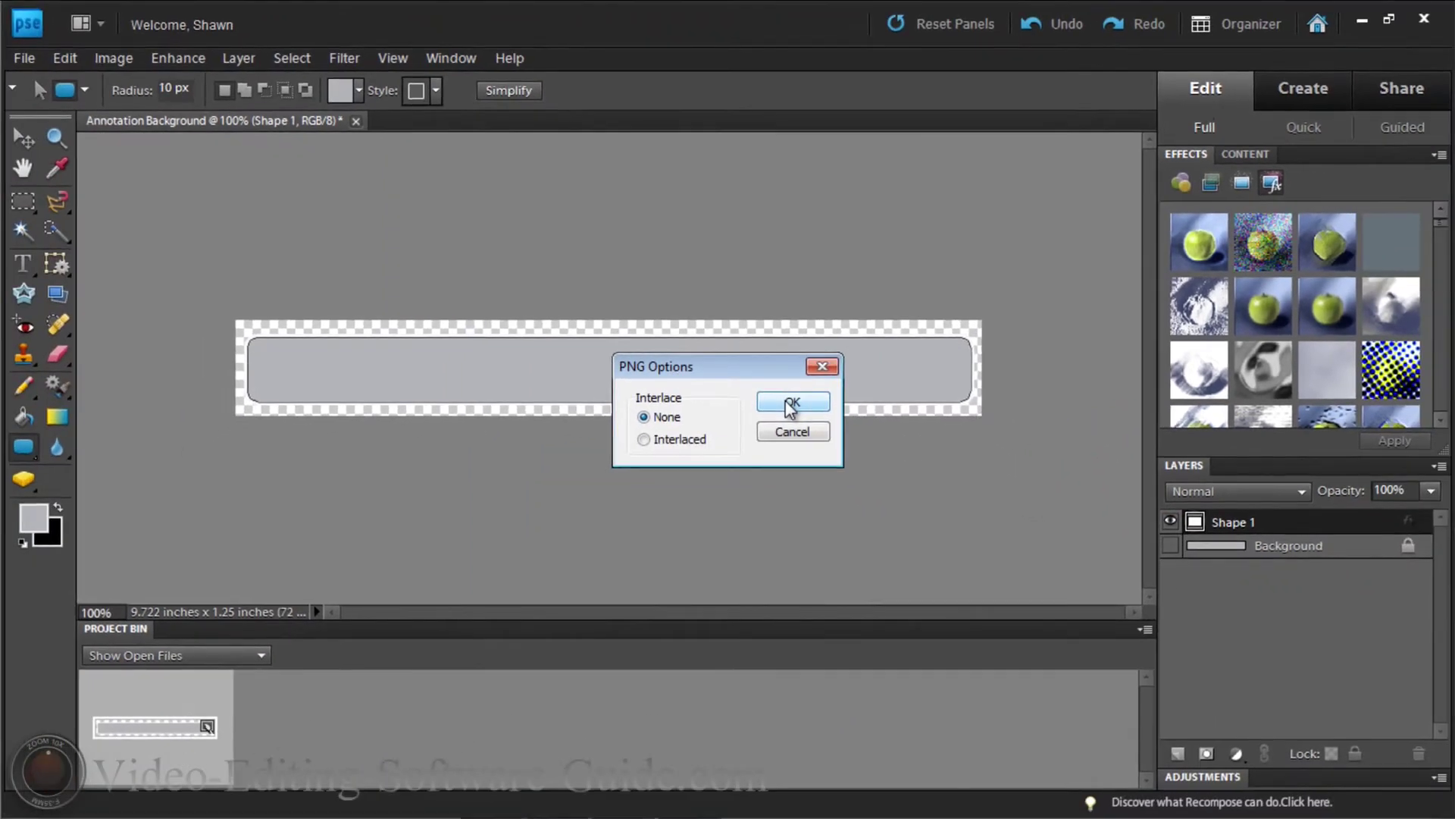
{"action": "left_click", "coordinate": [790, 406]}
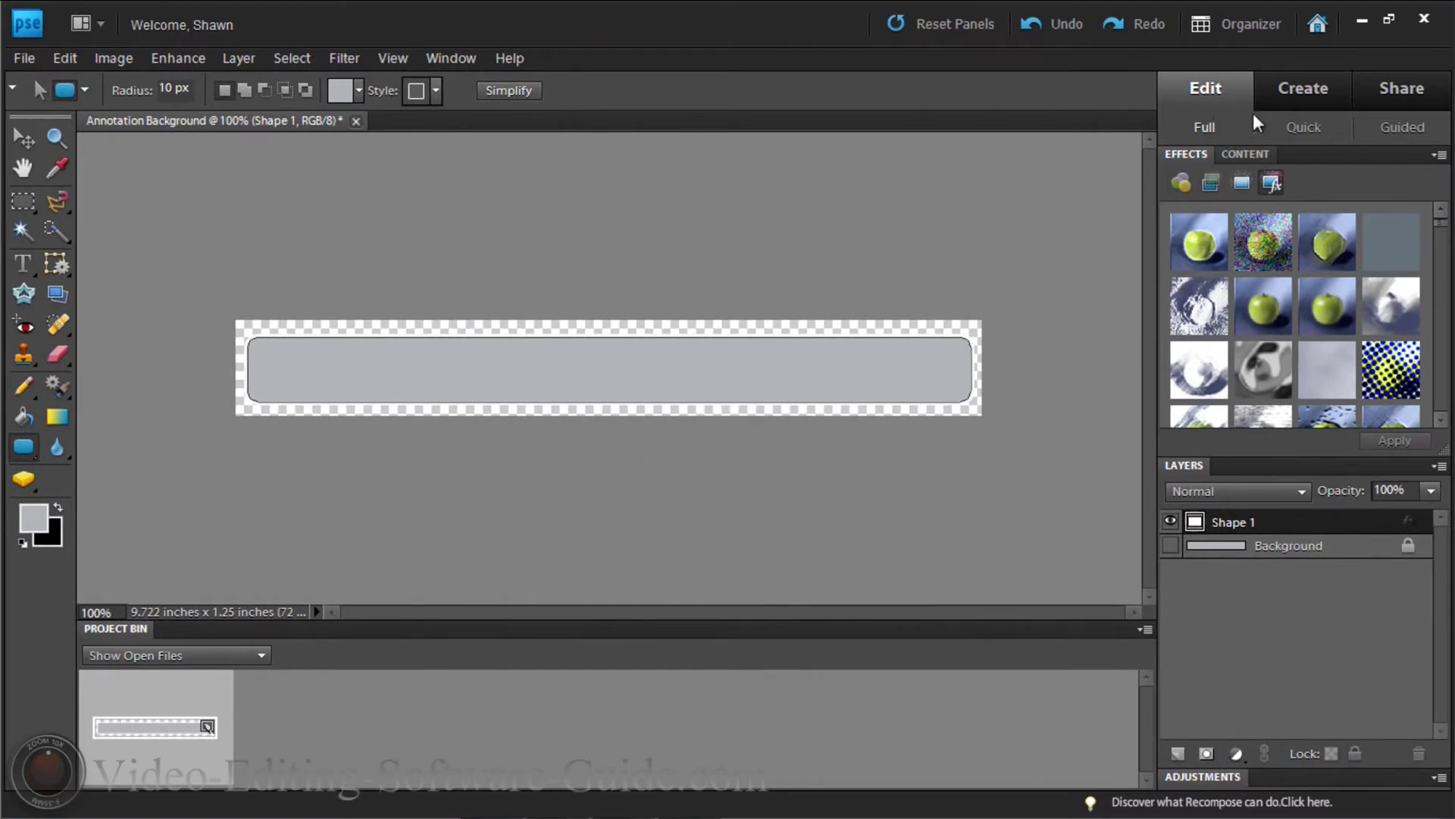
Bring CyberLink PowerDirector to the front from the taskbar
{"action": "mouse_move", "coordinate": [667, 813]}
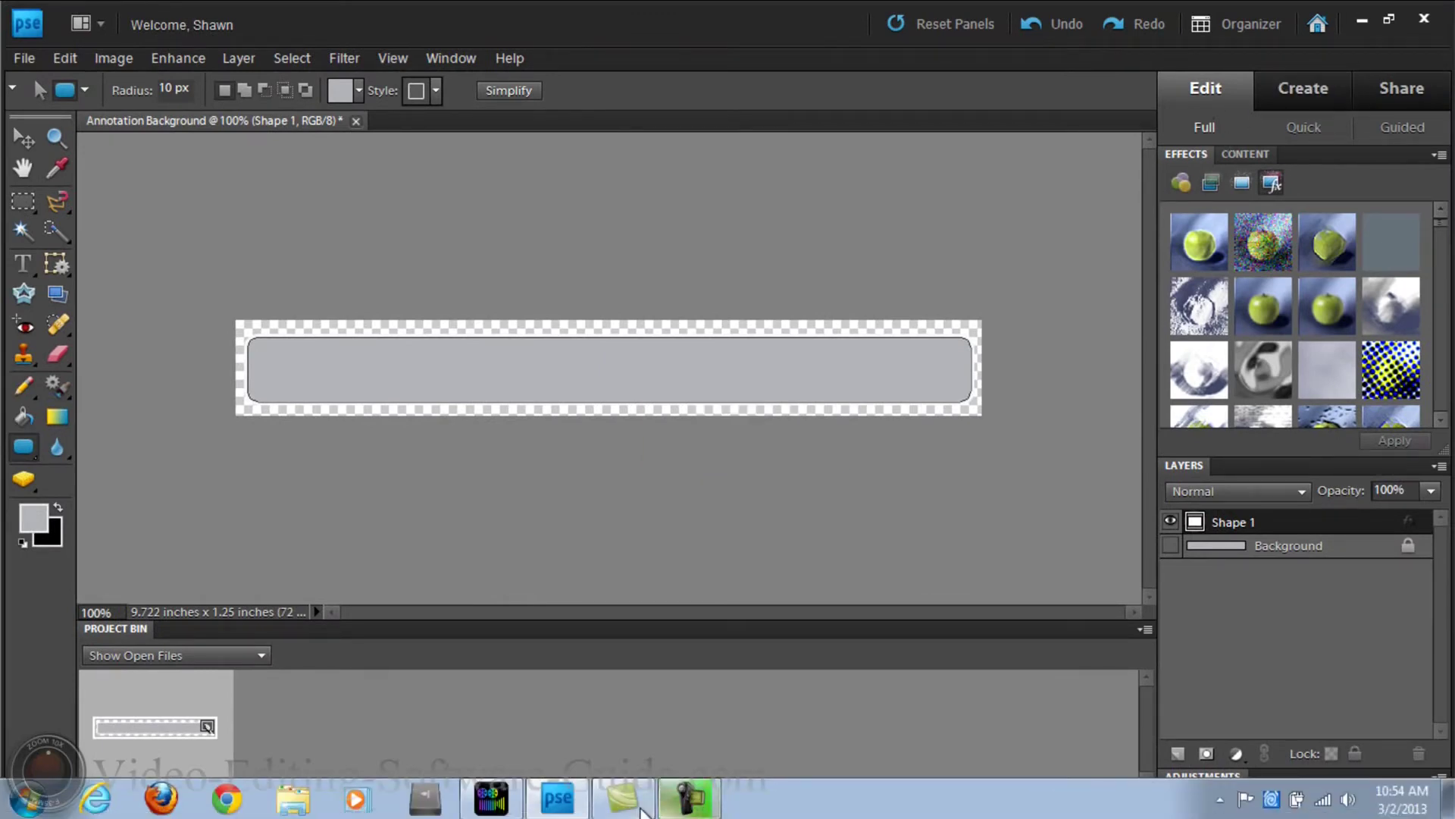
{"action": "mouse_move", "coordinate": [498, 809]}
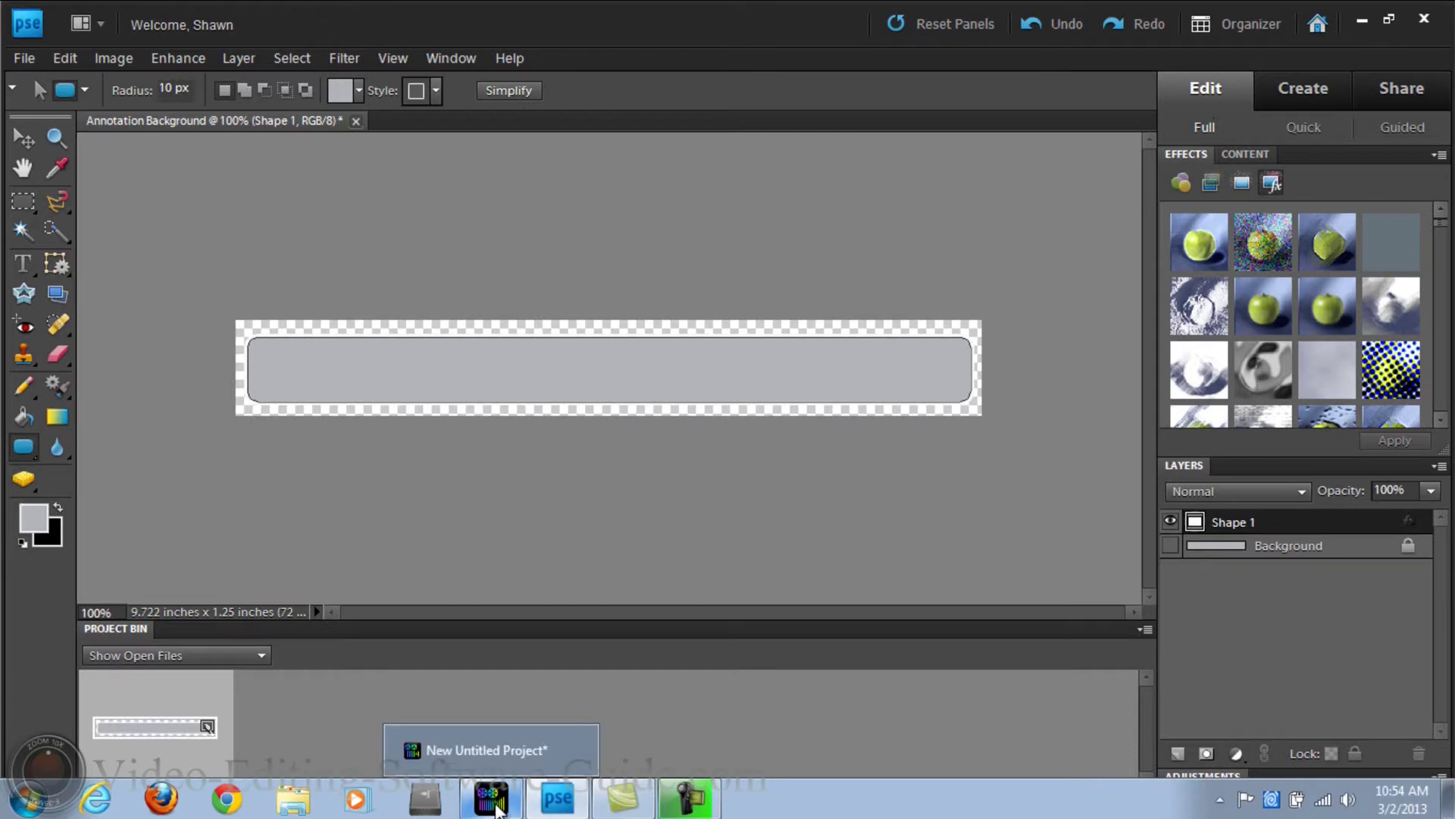
{"action": "left_click", "coordinate": [498, 809]}
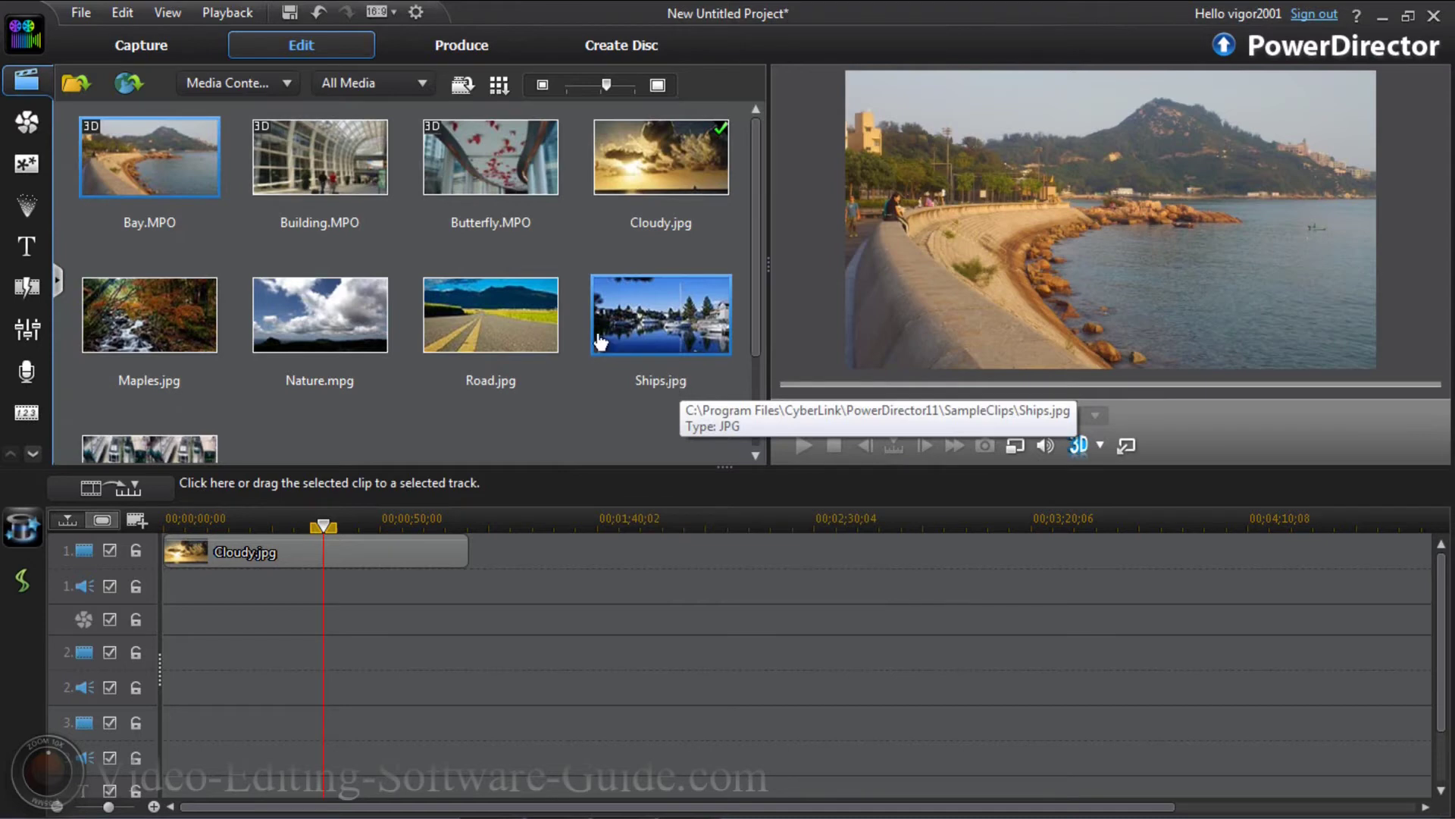
Create a new title template from the Title room's template library
{"action": "left_click", "coordinate": [28, 244]}
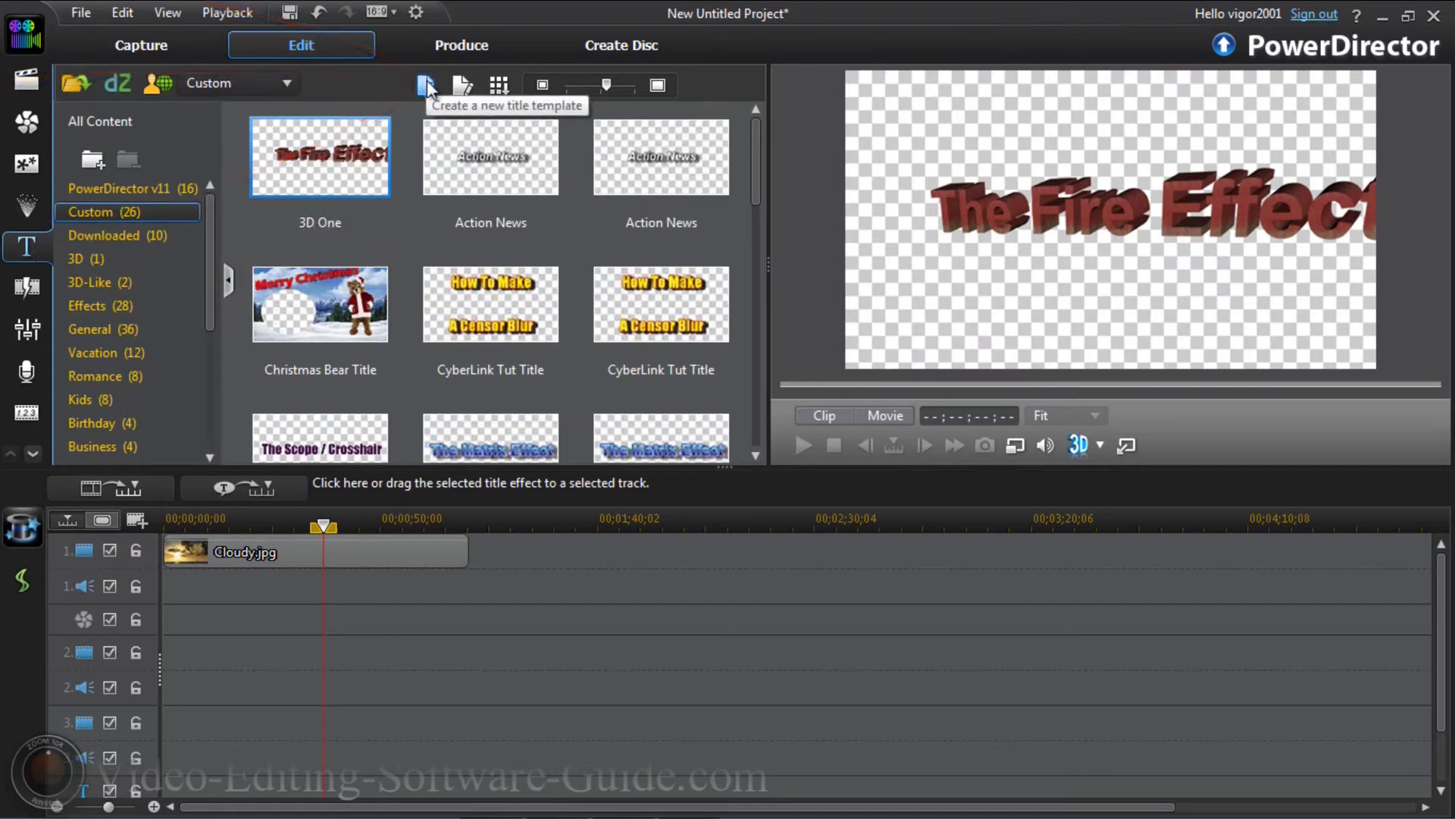
{"action": "left_click", "coordinate": [427, 83]}
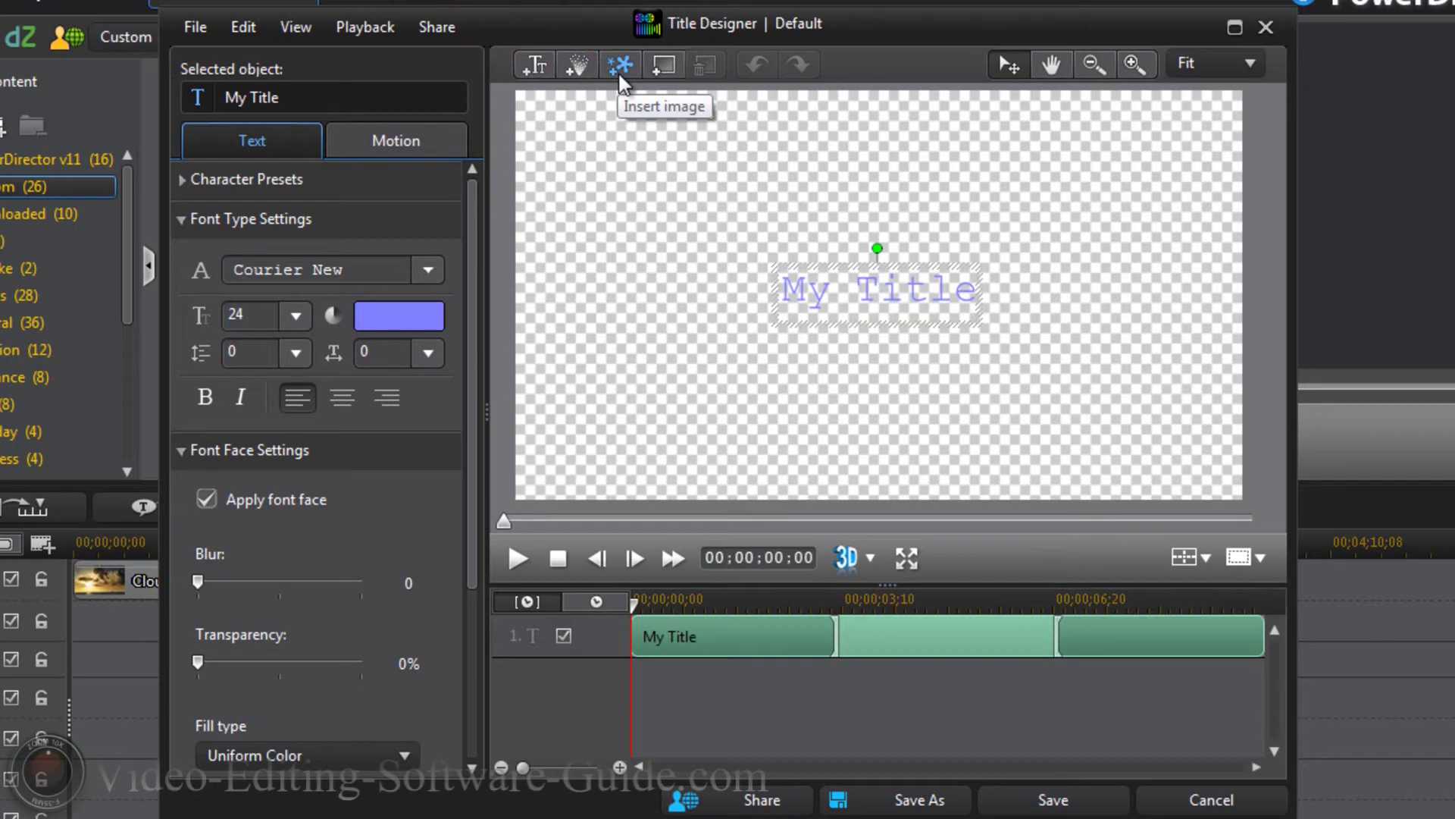
Insert 'Annotation Background.png' from Pictures as an image object in the title
{"action": "left_click", "coordinate": [620, 67]}
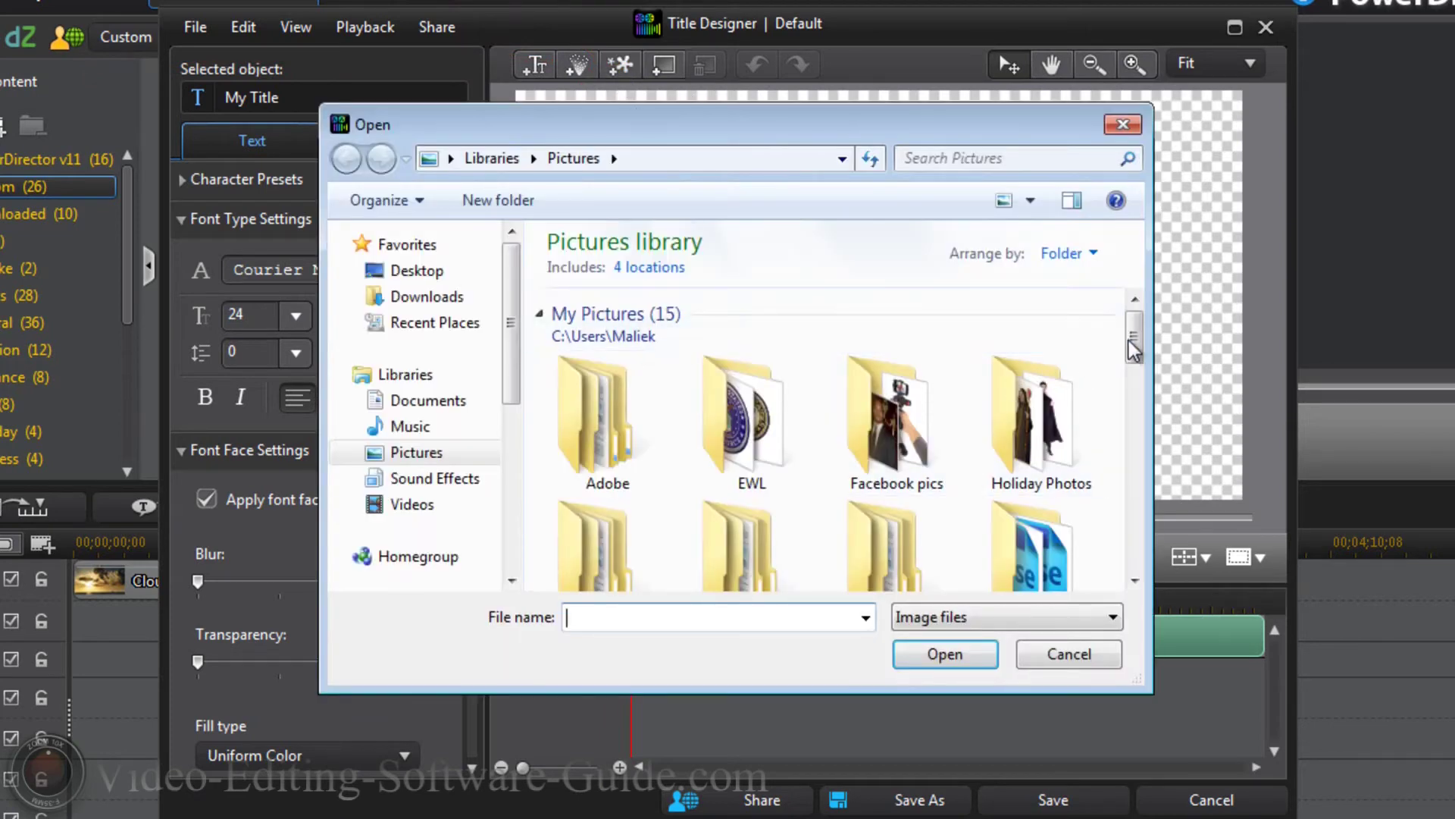
{"action": "left_click_drag", "start_coordinate": [1133, 350], "coordinate": [1135, 417]}
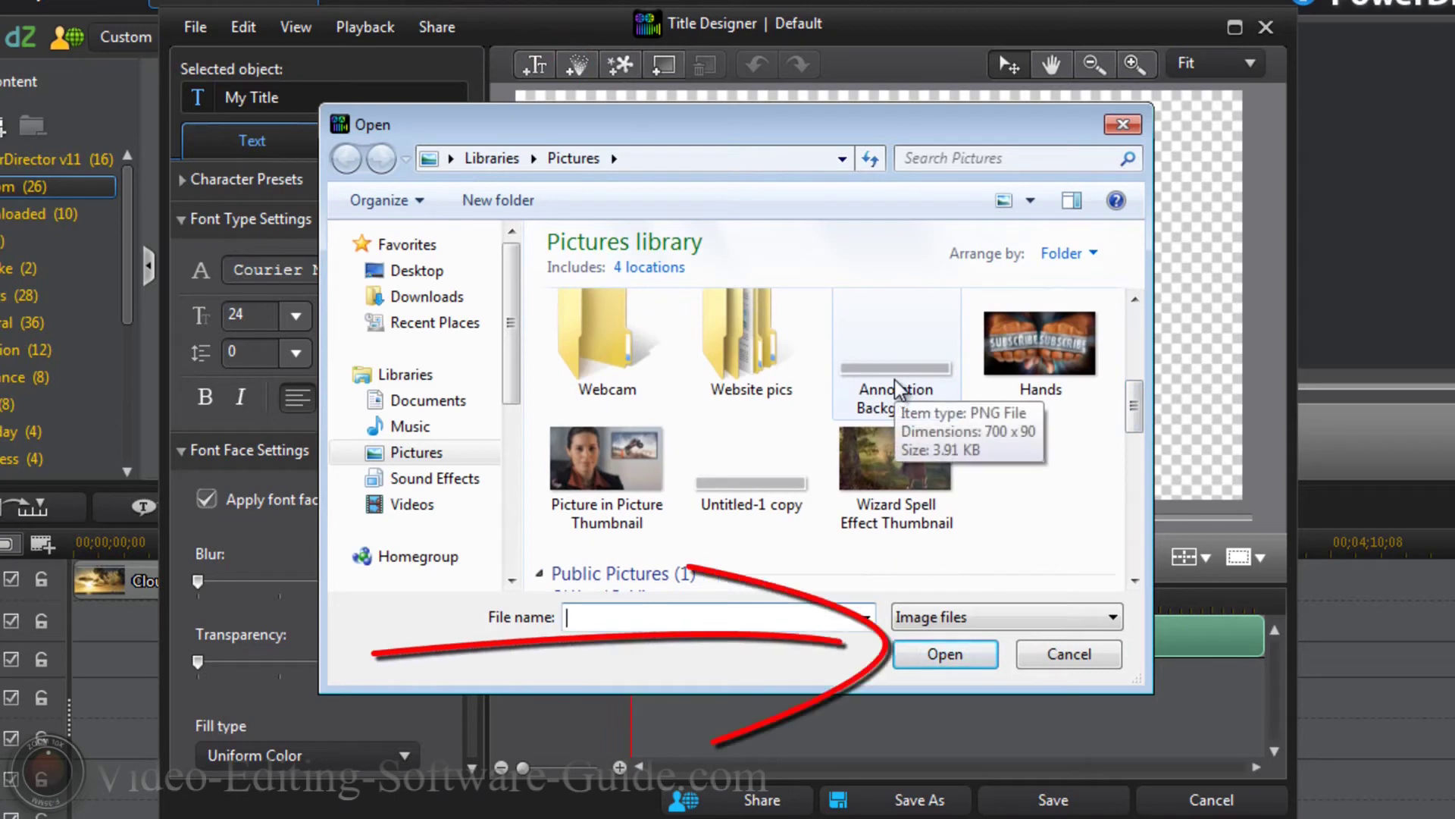
{"action": "left_click", "coordinate": [895, 382]}
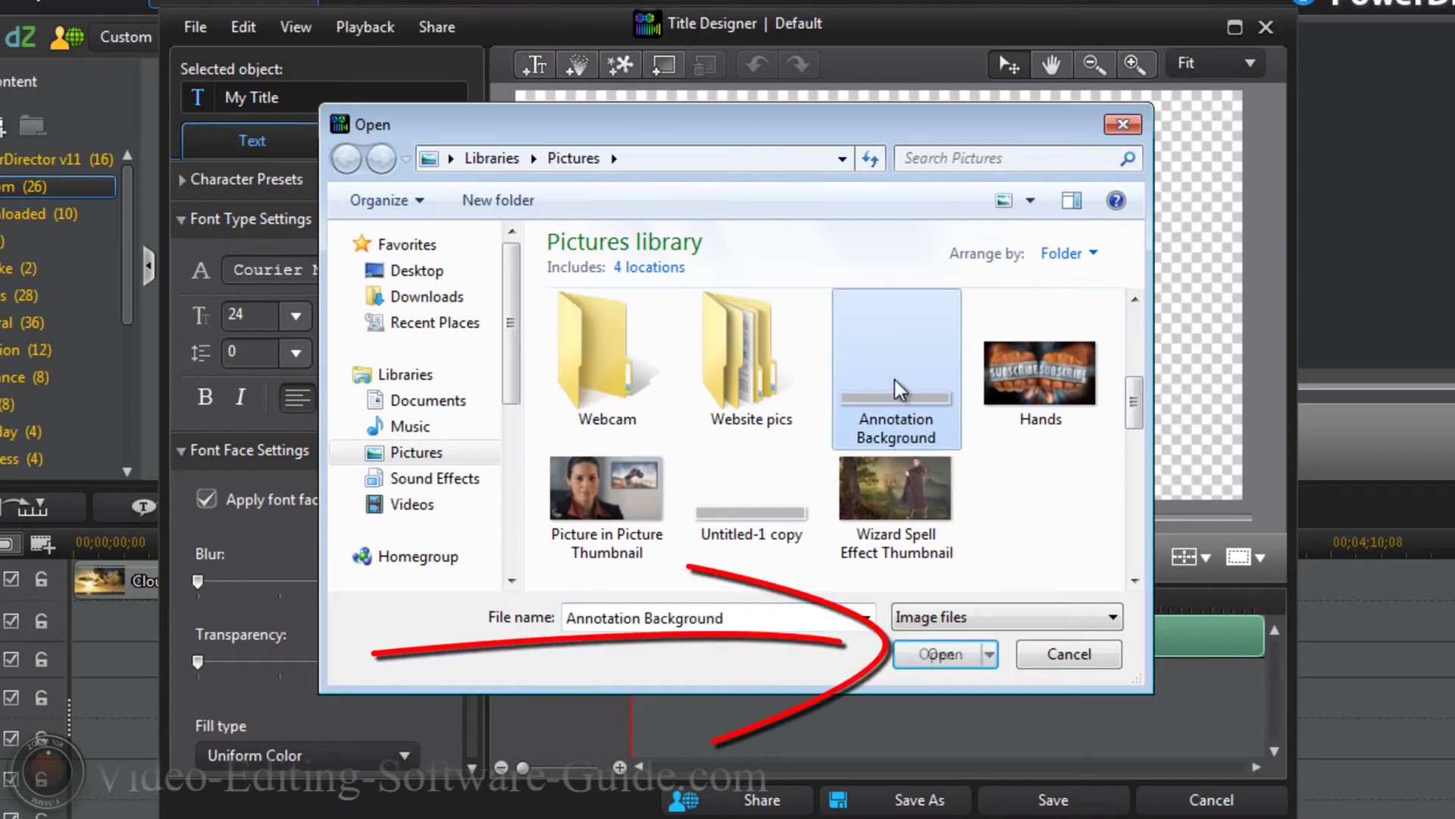
{"action": "left_click", "coordinate": [933, 661]}
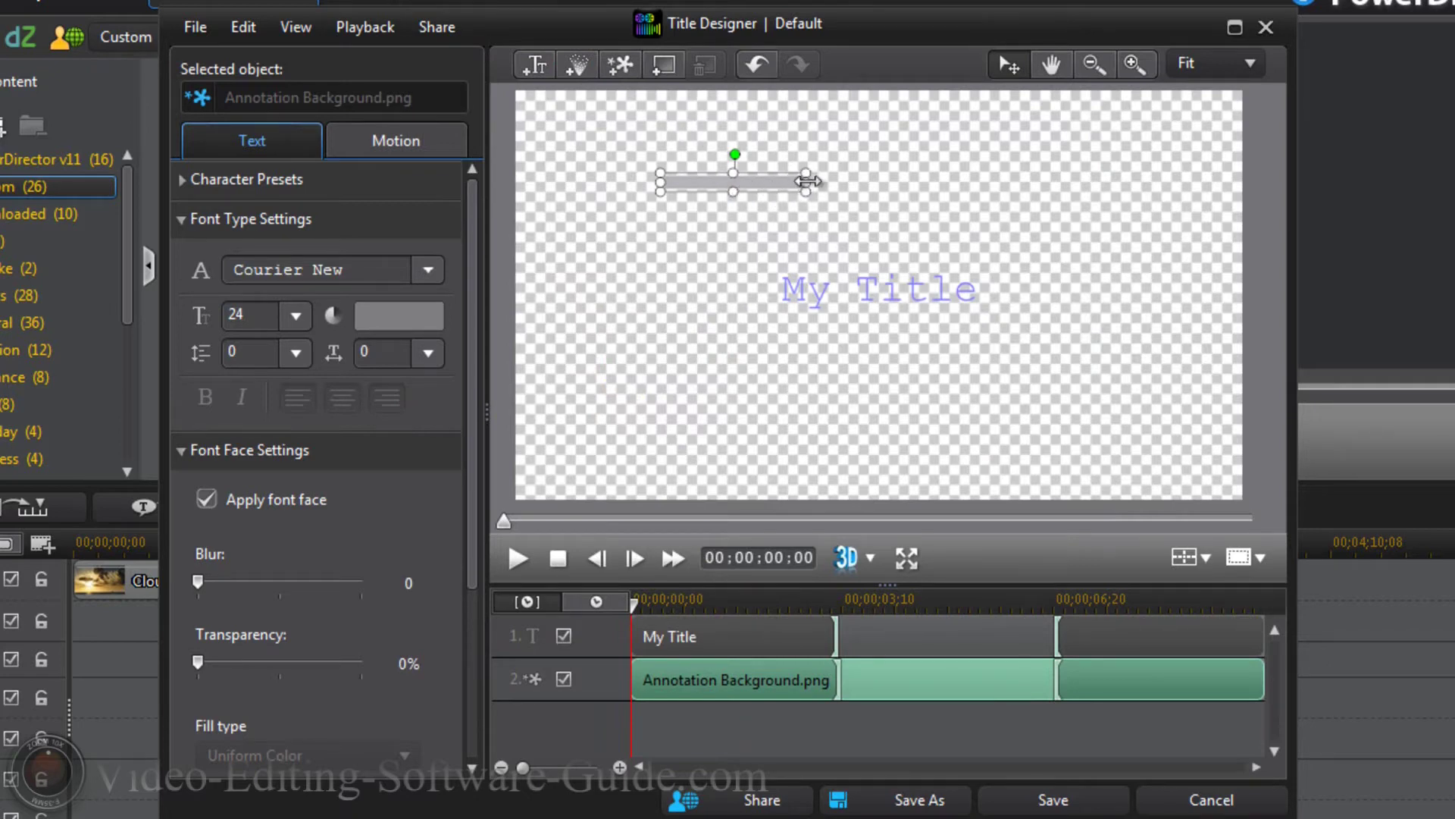
Widen the grey bar image and centre it just above the My Title text
{"action": "left_click_drag", "start_coordinate": [805, 190], "coordinate": [879, 271]}
{"action": "left_click", "coordinate": [810, 211]}
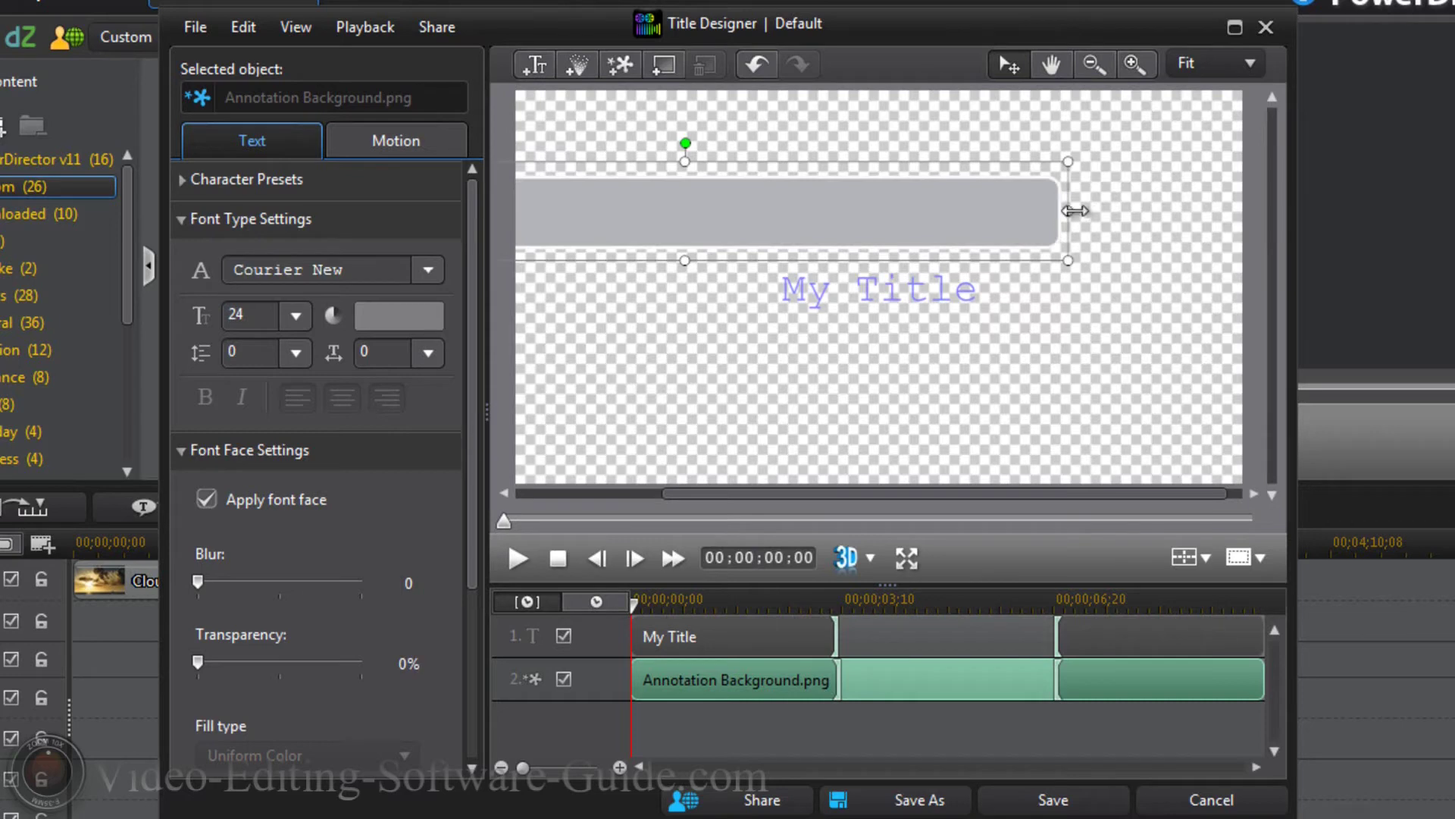
{"action": "left_click_drag", "start_coordinate": [1073, 208], "coordinate": [905, 202]}
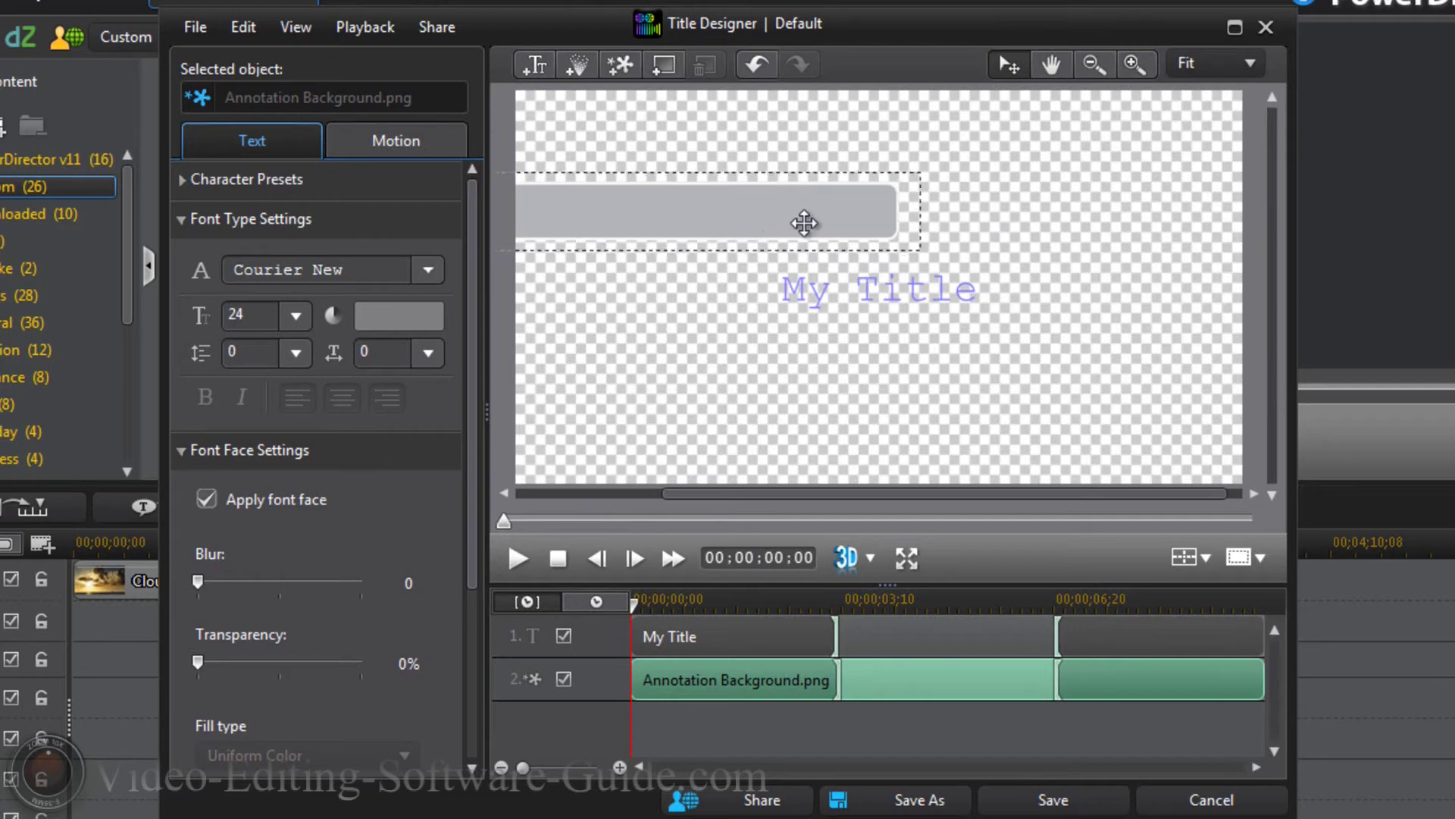
{"action": "left_click_drag", "start_coordinate": [804, 222], "coordinate": [982, 218]}
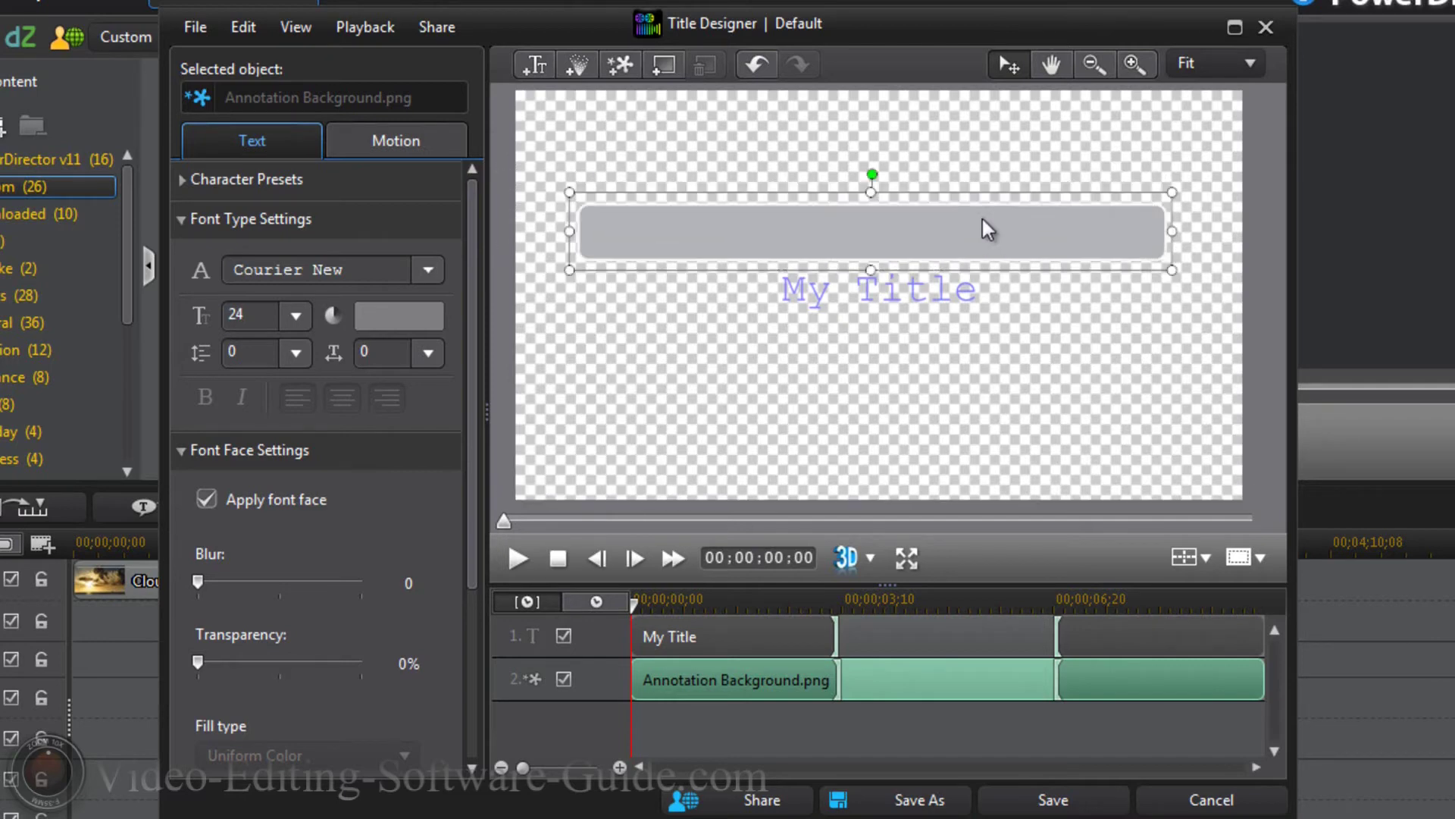
{"action": "left_click", "coordinate": [912, 223]}
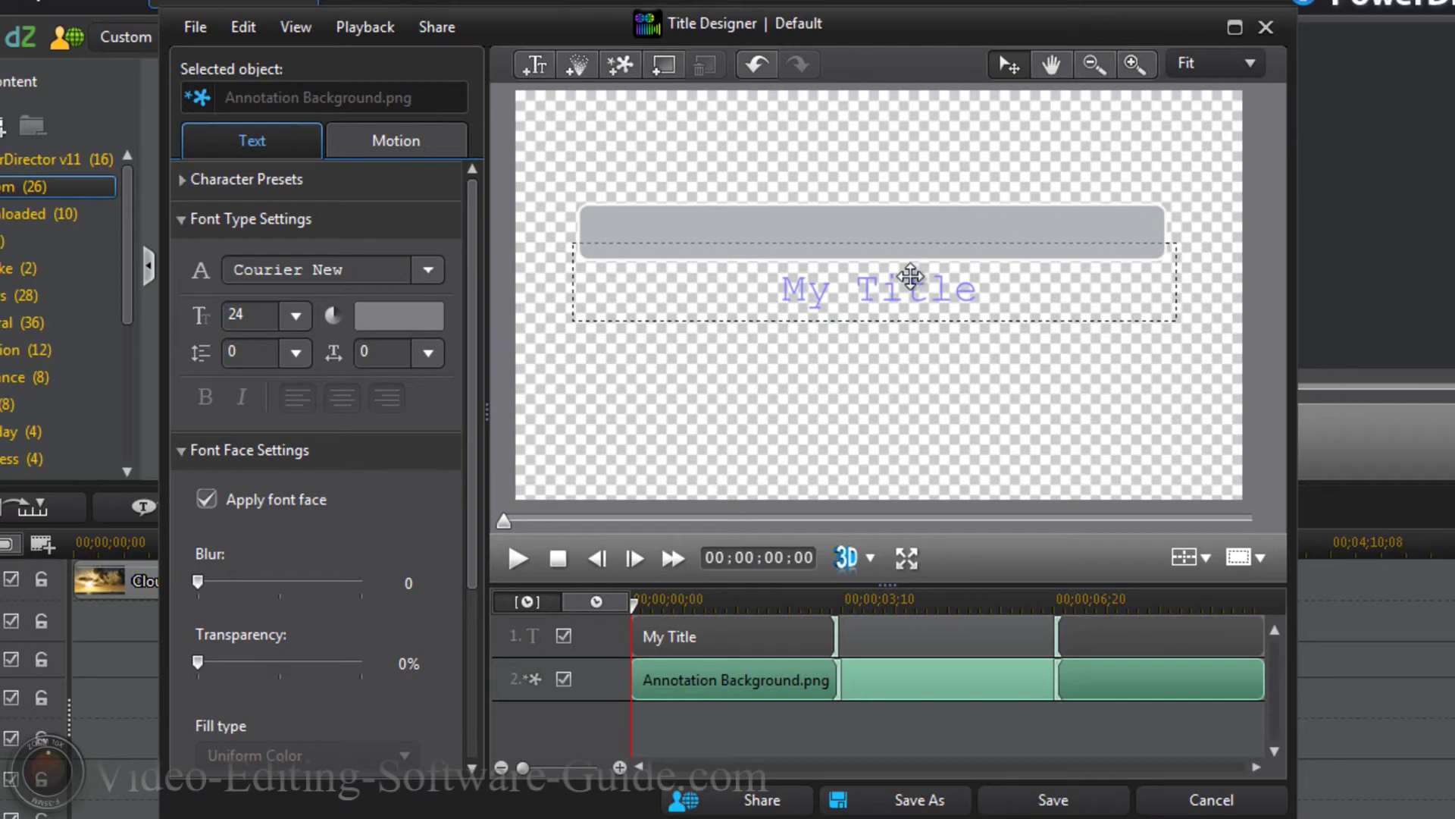
Move the grey bar over My Title and reorder tracks so the text shows on top
{"action": "left_click_drag", "start_coordinate": [911, 277], "coordinate": [911, 277]}
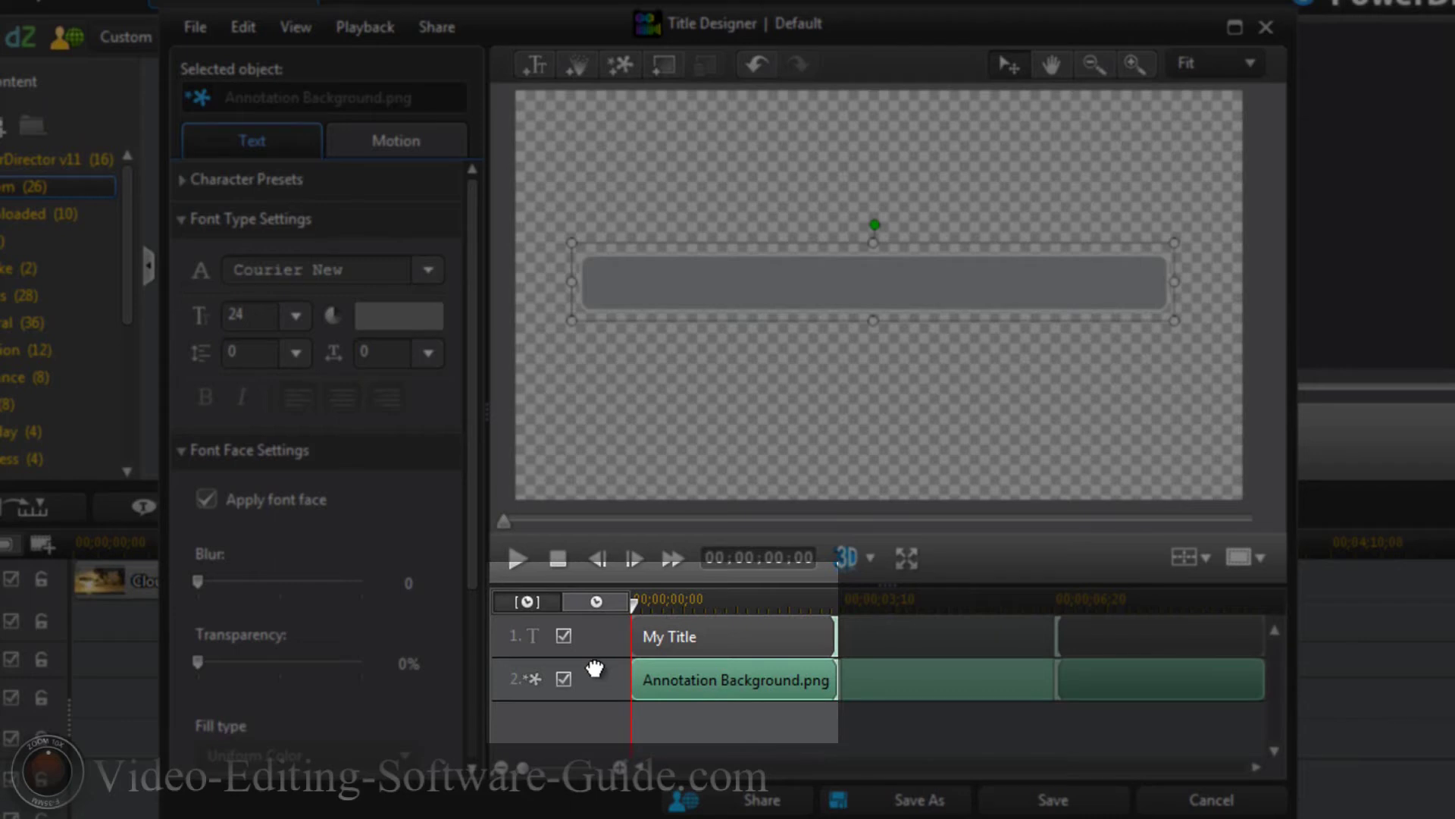
{"action": "left_click_drag", "start_coordinate": [585, 632], "coordinate": [588, 639]}
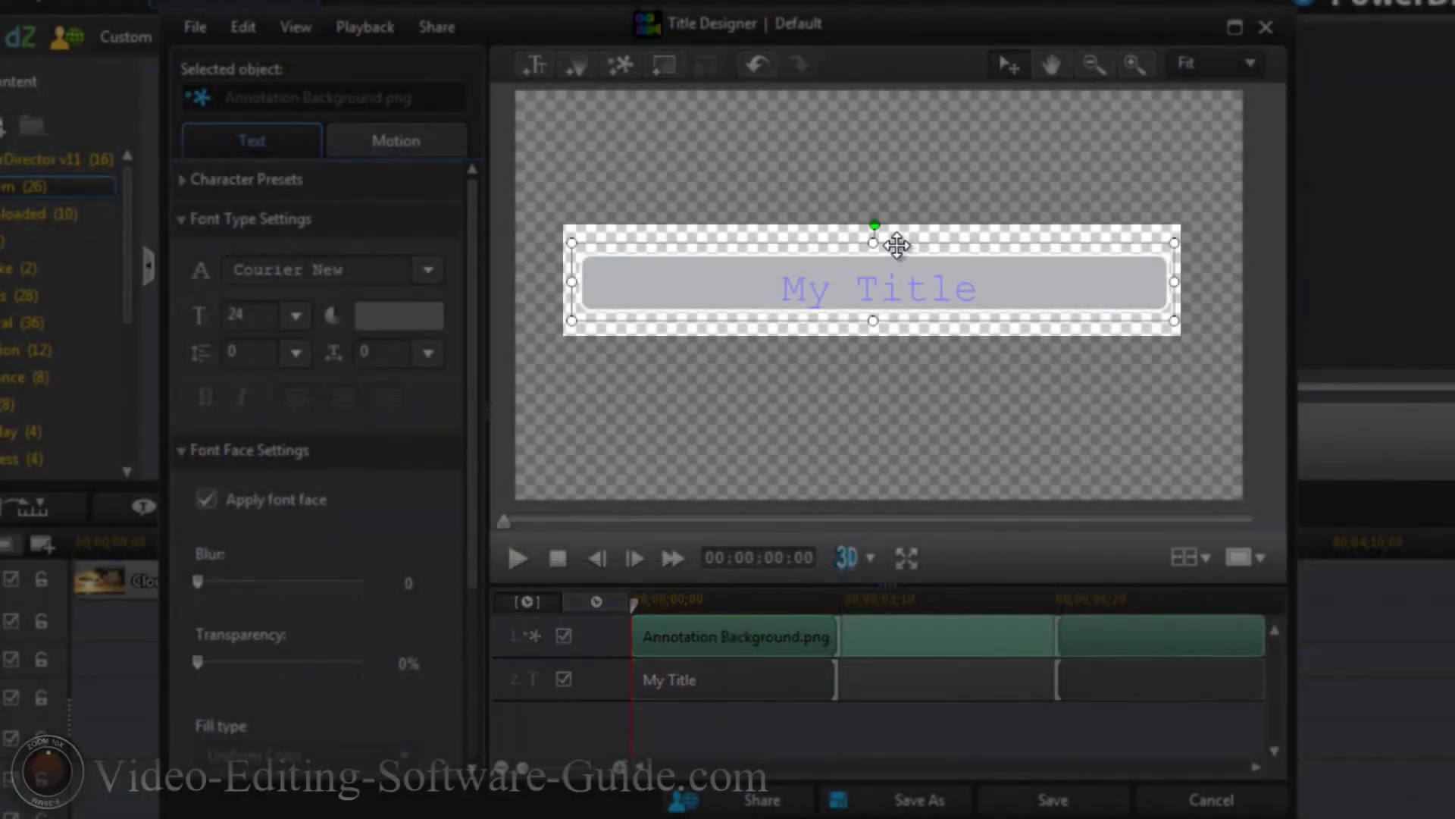
{"action": "left_click", "coordinate": [964, 293]}
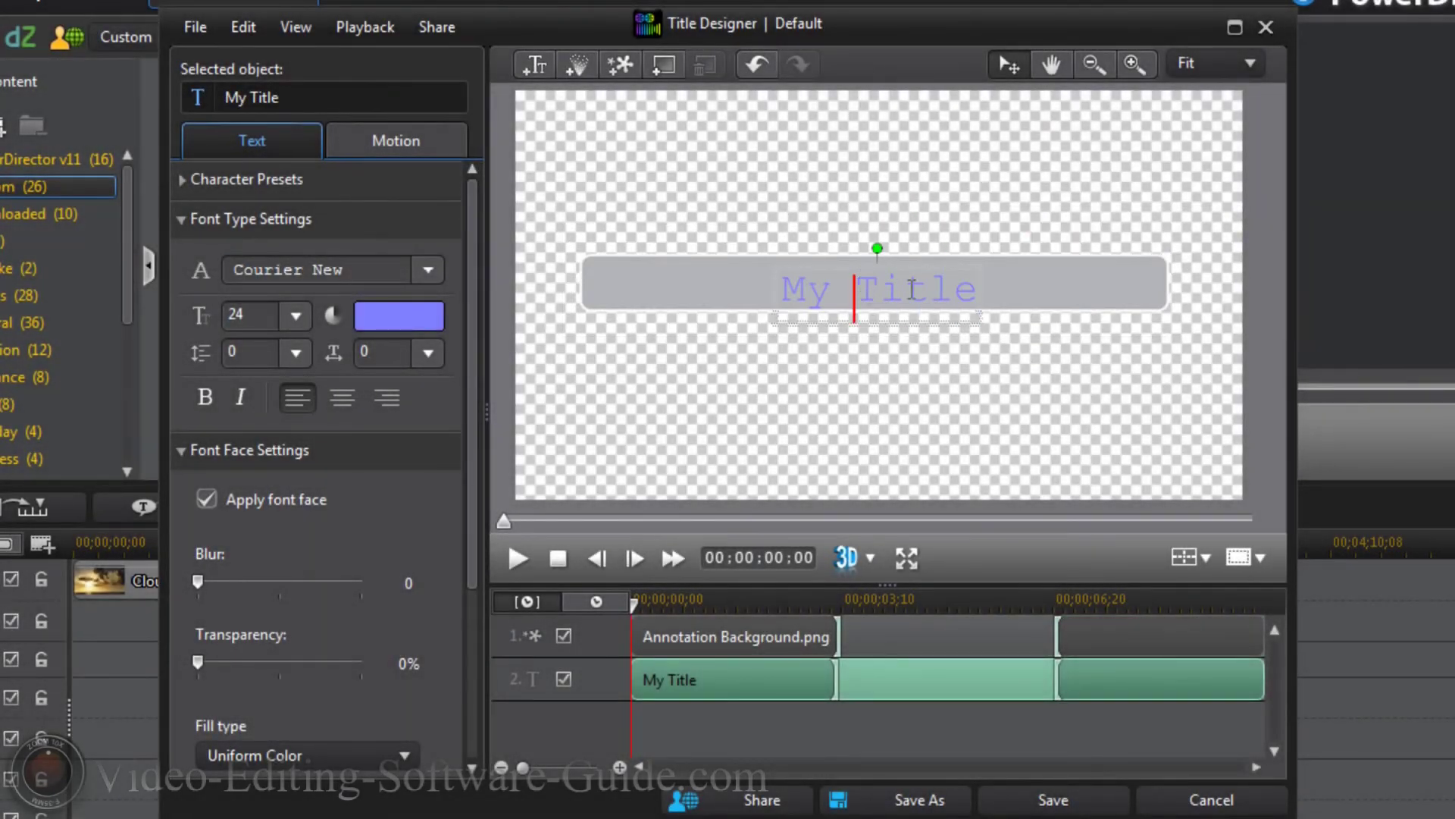
{"action": "left_click", "coordinate": [993, 288]}
{"action": "left_click", "coordinate": [977, 288]}
{"action": "left_click_drag", "start_coordinate": [973, 290], "coordinate": [780, 292]}
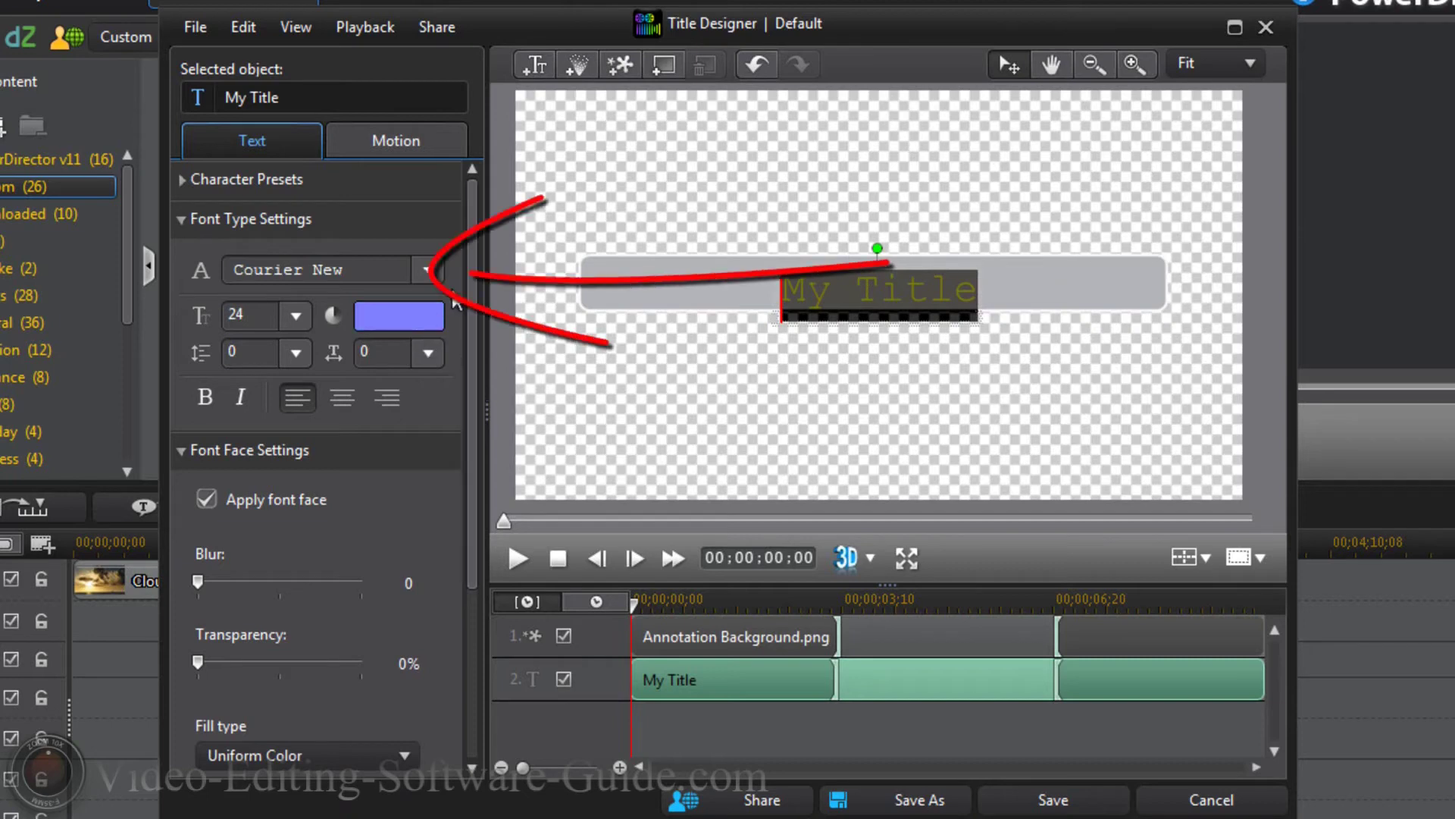
{"action": "left_click", "coordinate": [432, 275]}
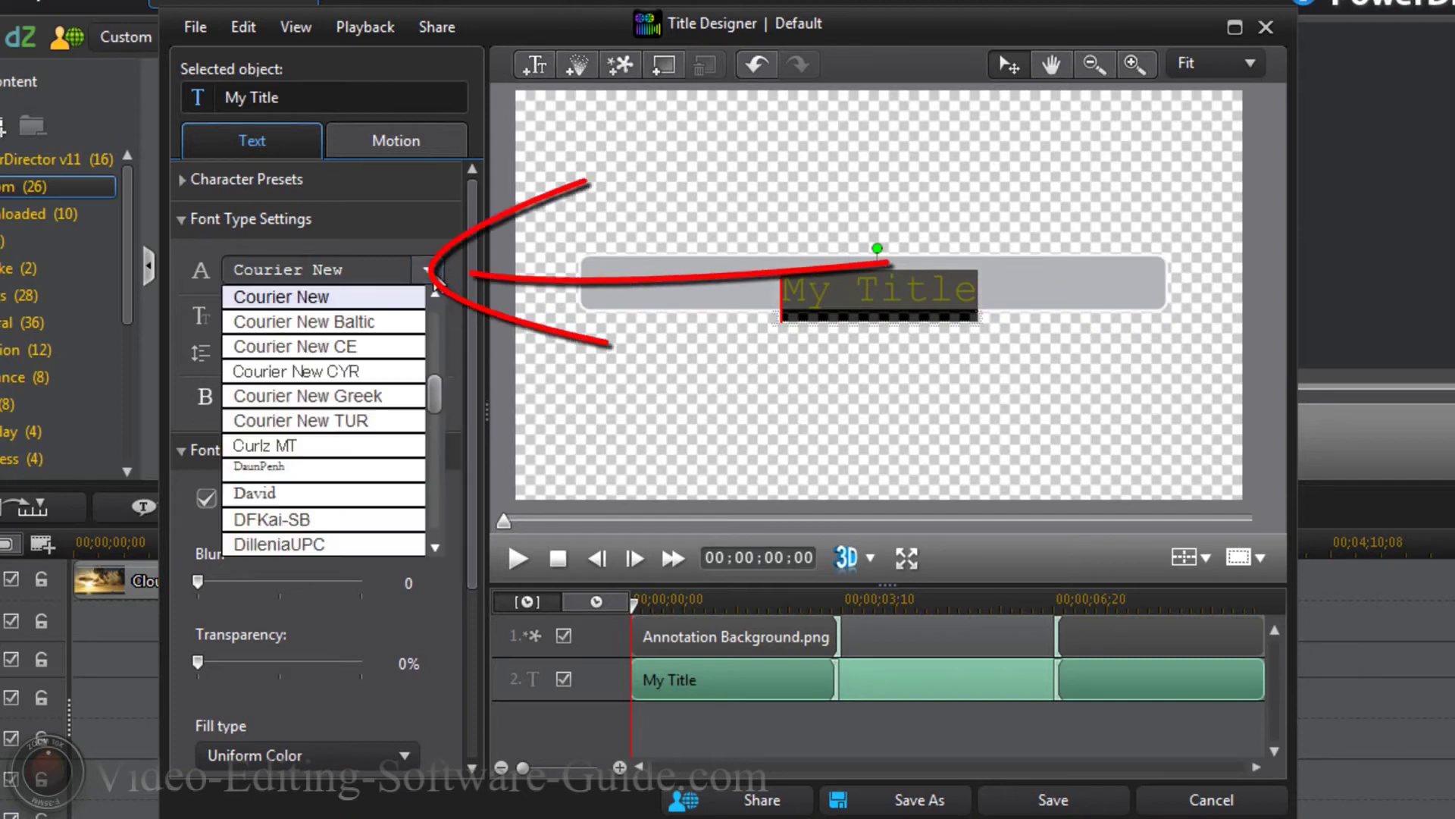
{"action": "left_click_drag", "start_coordinate": [429, 394], "coordinate": [435, 288]}
{"action": "left_click", "coordinate": [346, 296]}
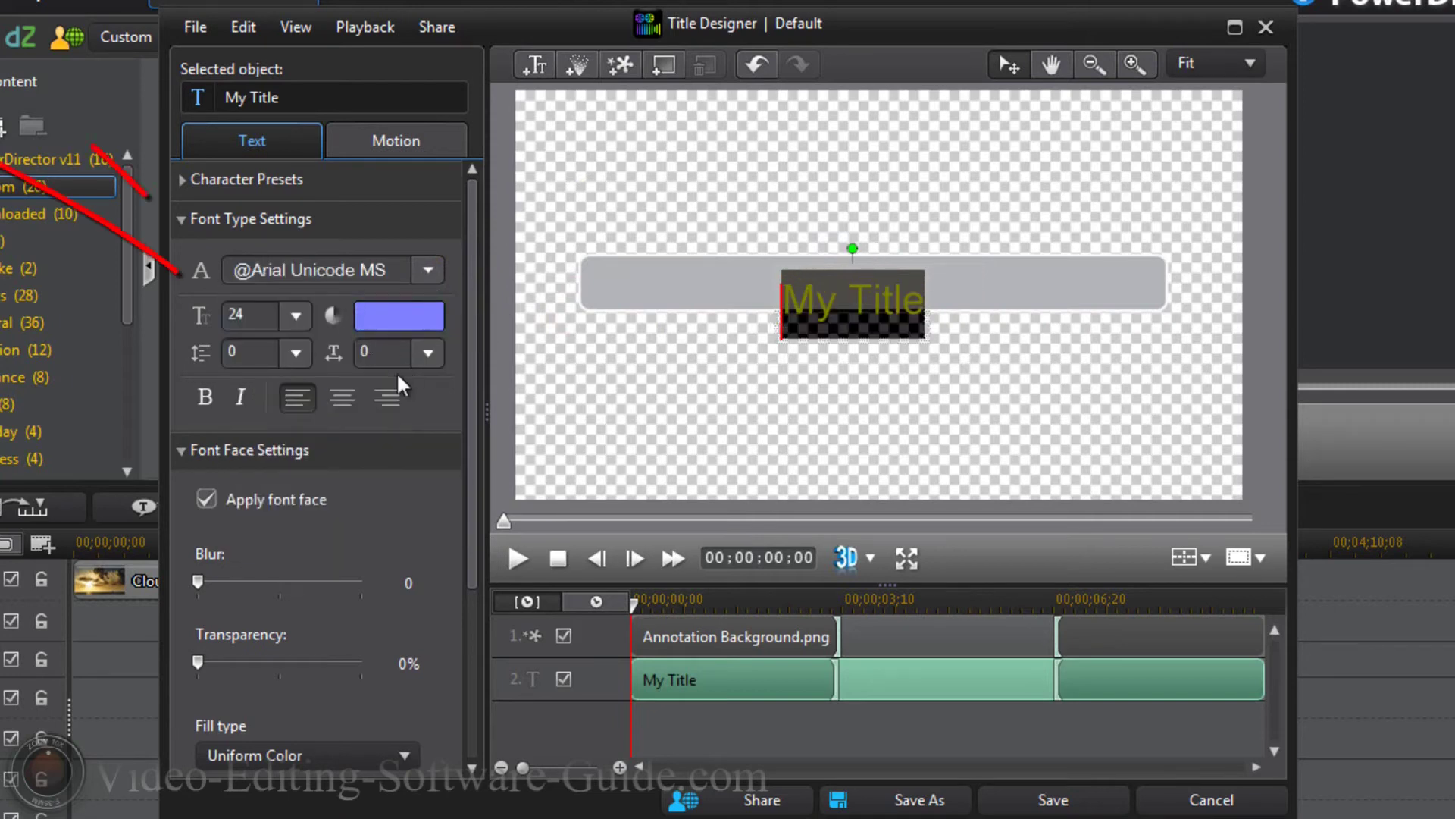
{"action": "left_click", "coordinate": [294, 317]}
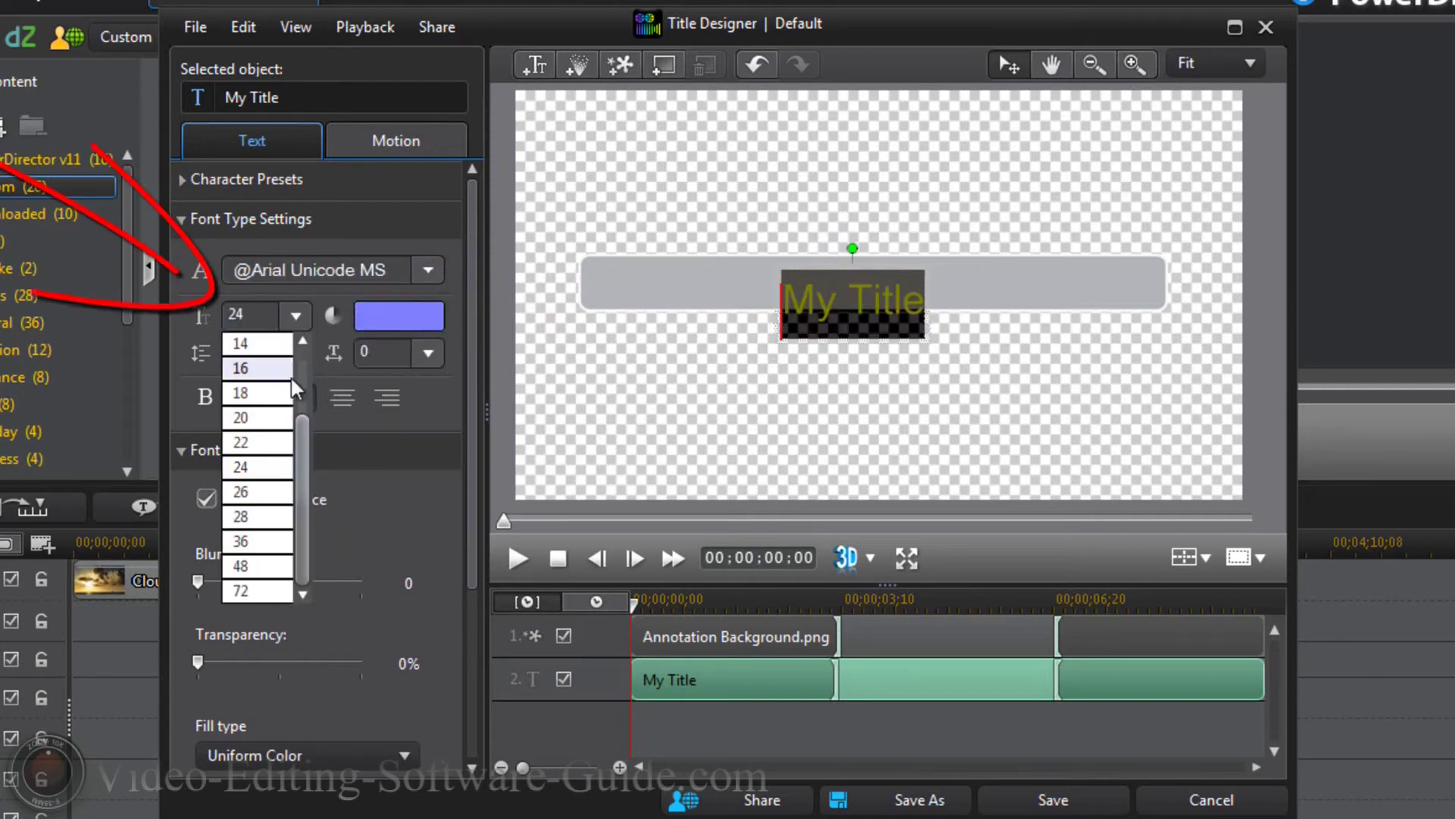
{"action": "left_click", "coordinate": [271, 421]}
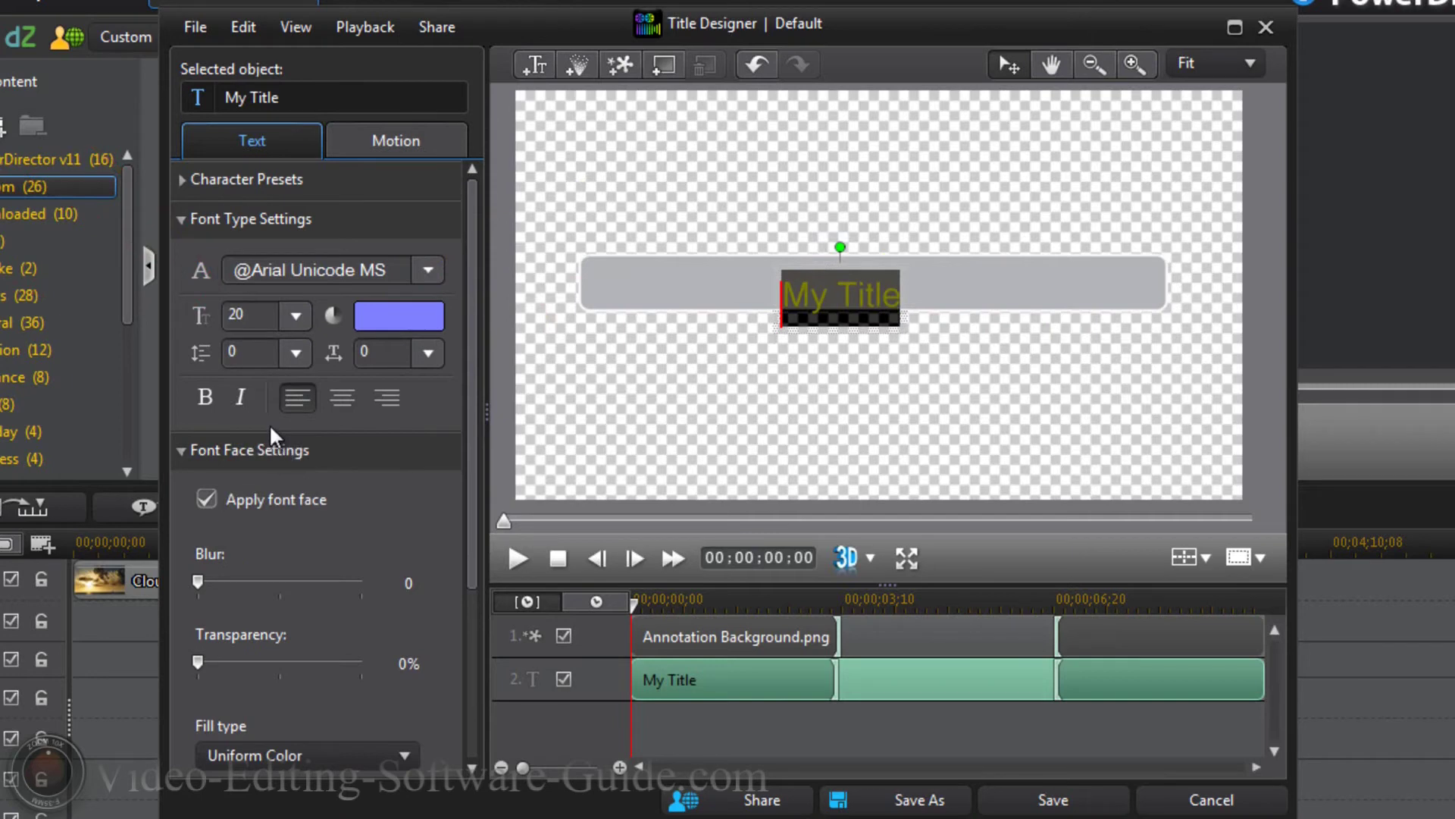
{"action": "left_click", "coordinate": [294, 316]}
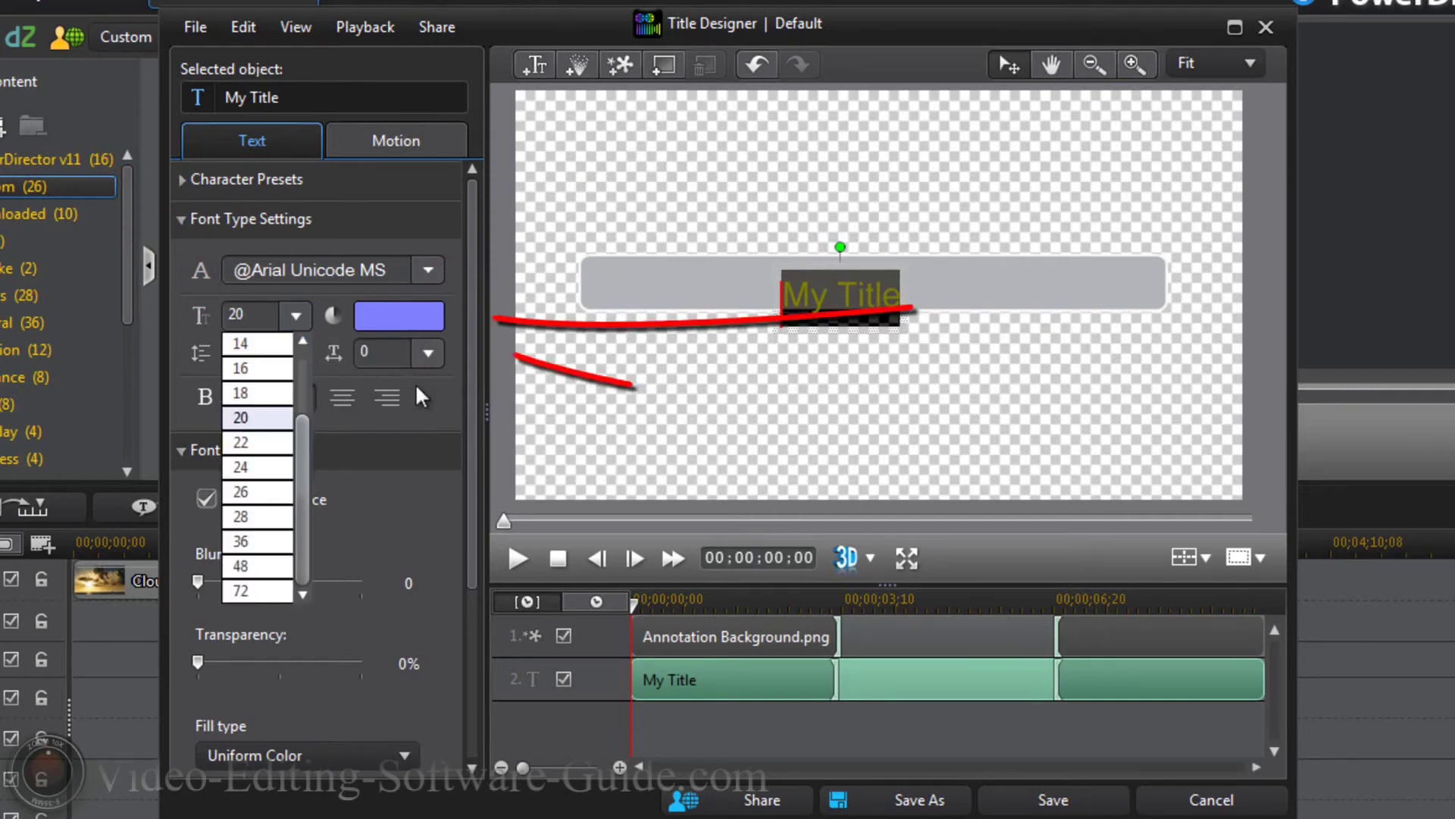
{"action": "left_click", "coordinate": [426, 334]}
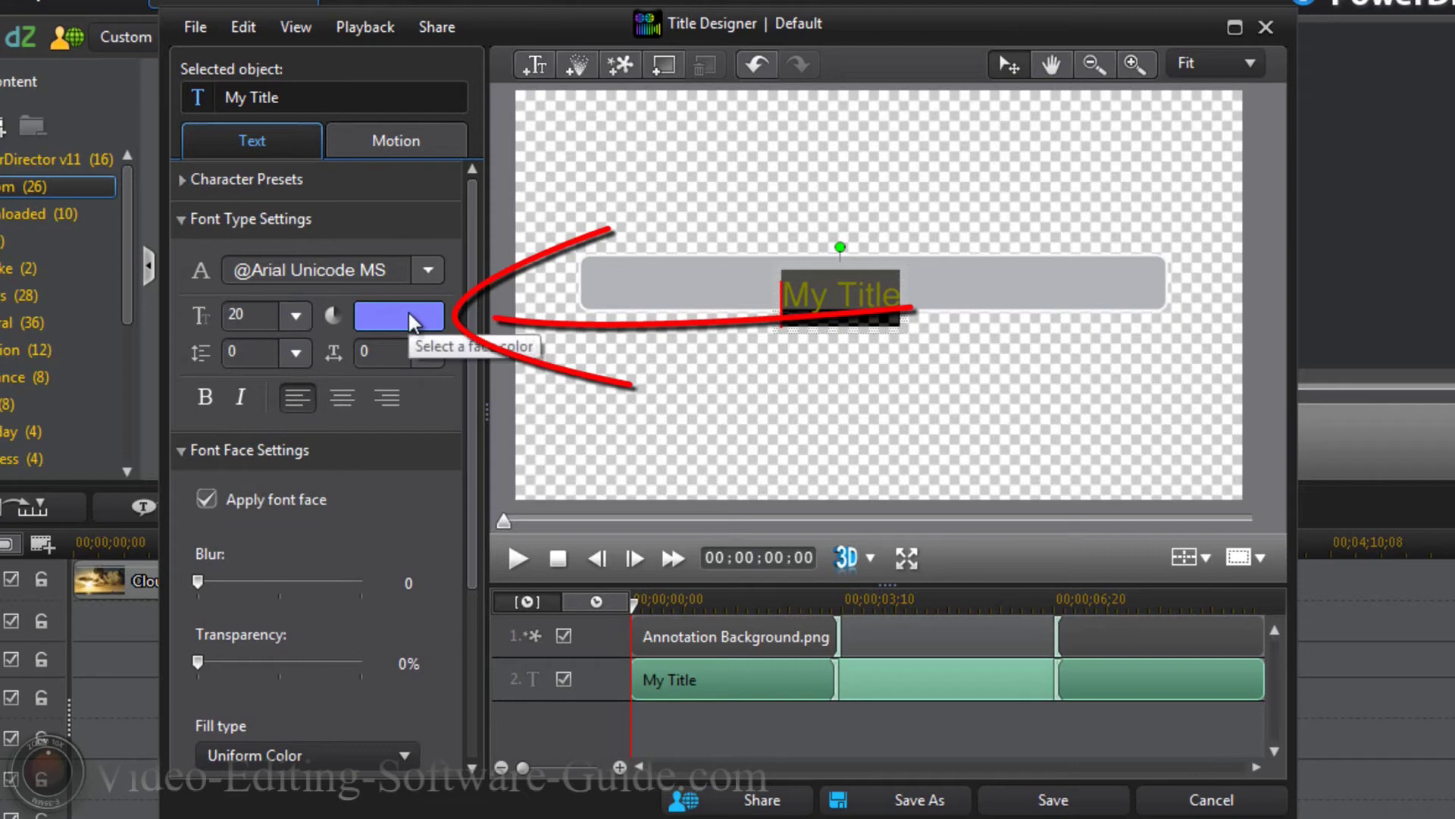
Make the title text white and move it up into the gray box
{"action": "left_click", "coordinate": [408, 315]}
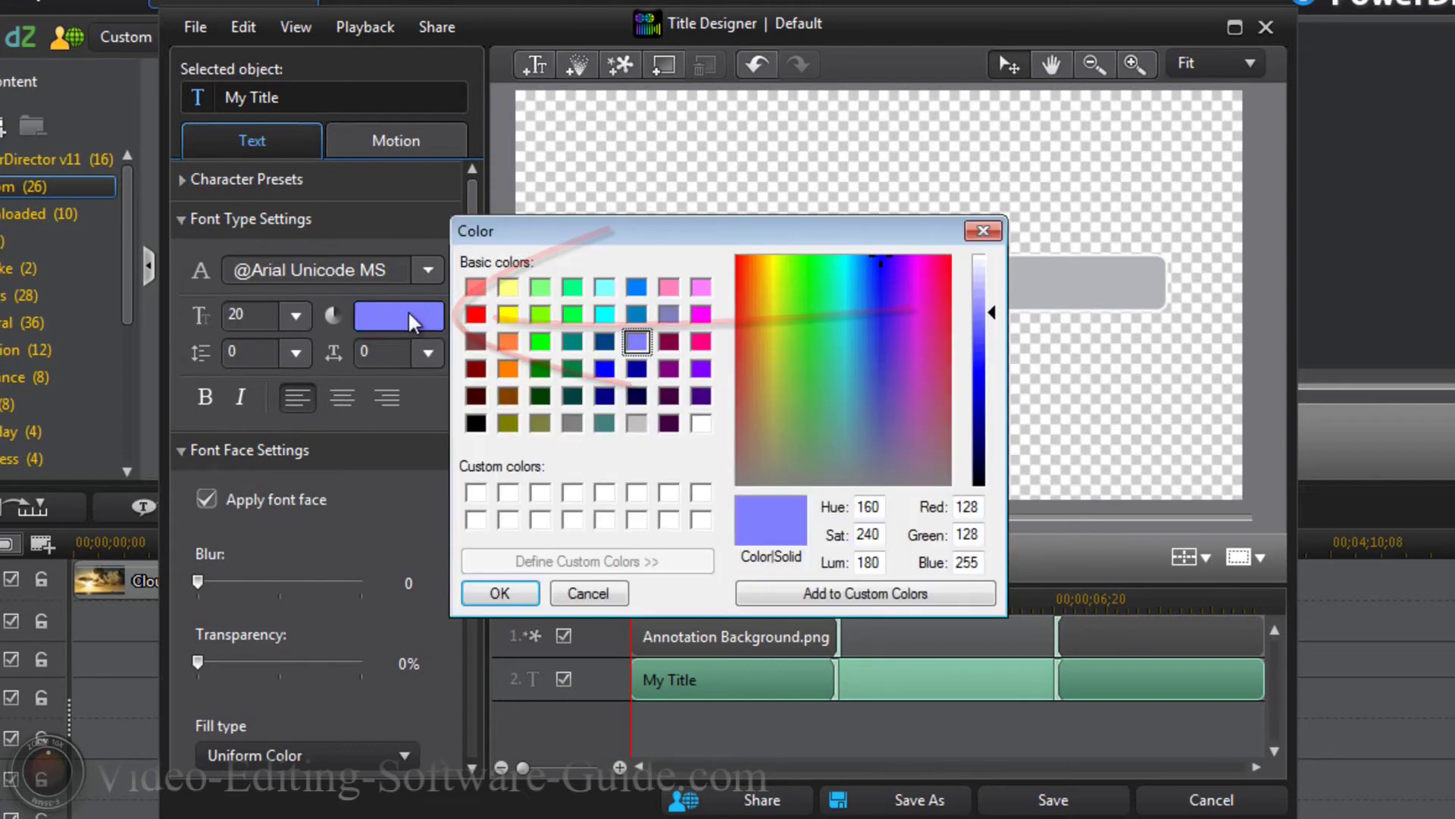
{"action": "left_click", "coordinate": [702, 424]}
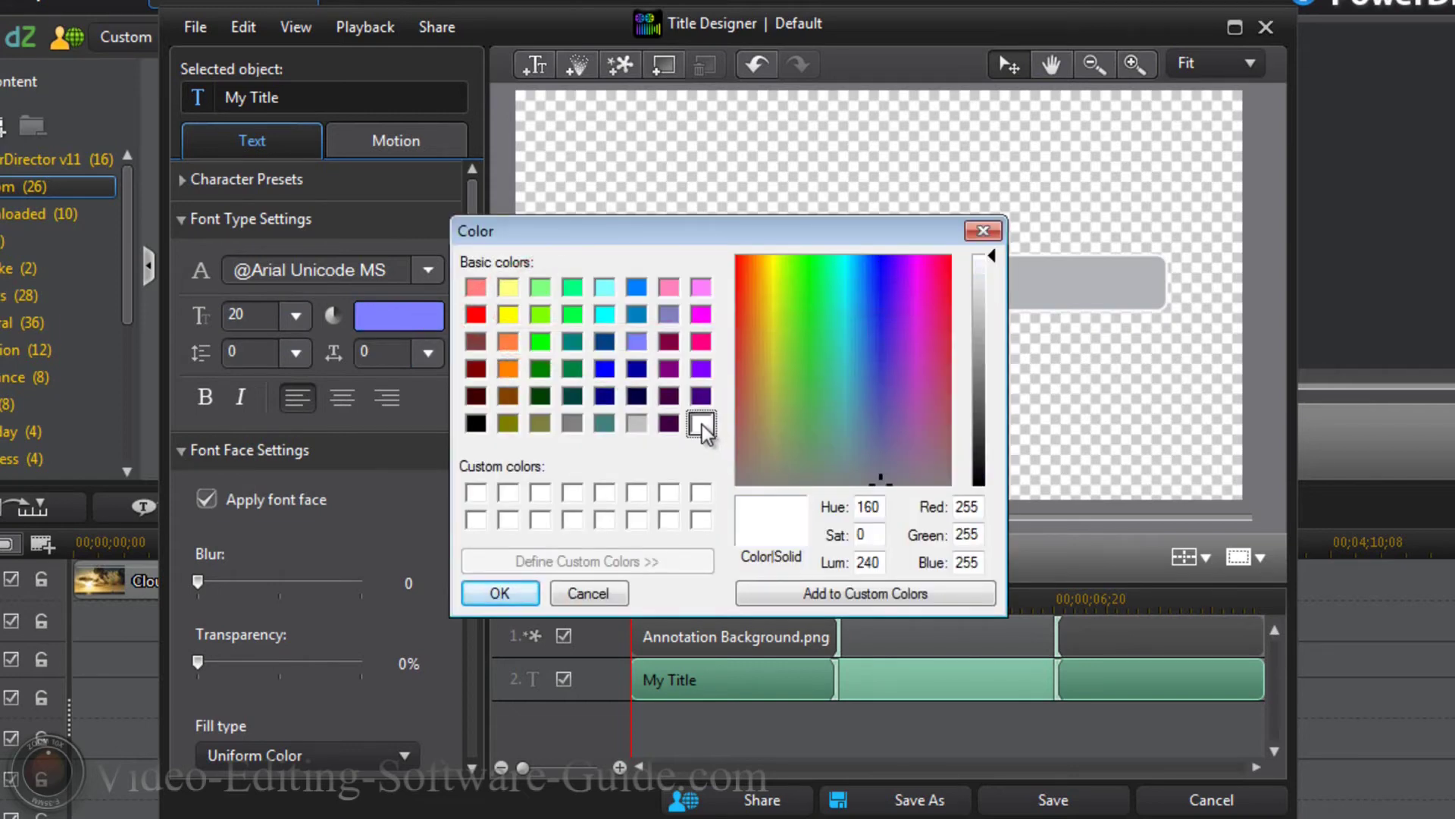
{"action": "left_click", "coordinate": [522, 593]}
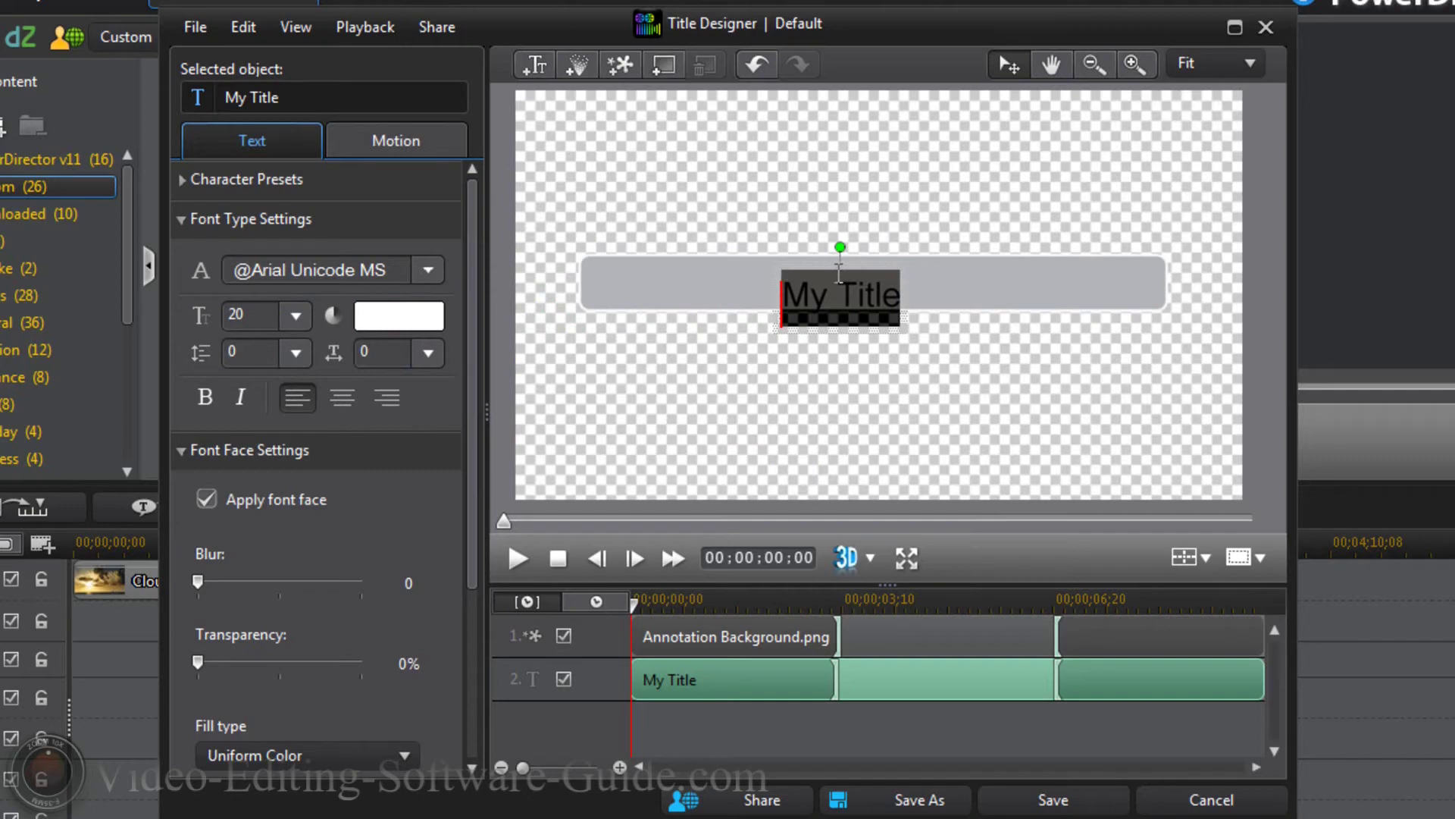
{"action": "left_click_drag", "start_coordinate": [841, 262], "coordinate": [884, 250]}
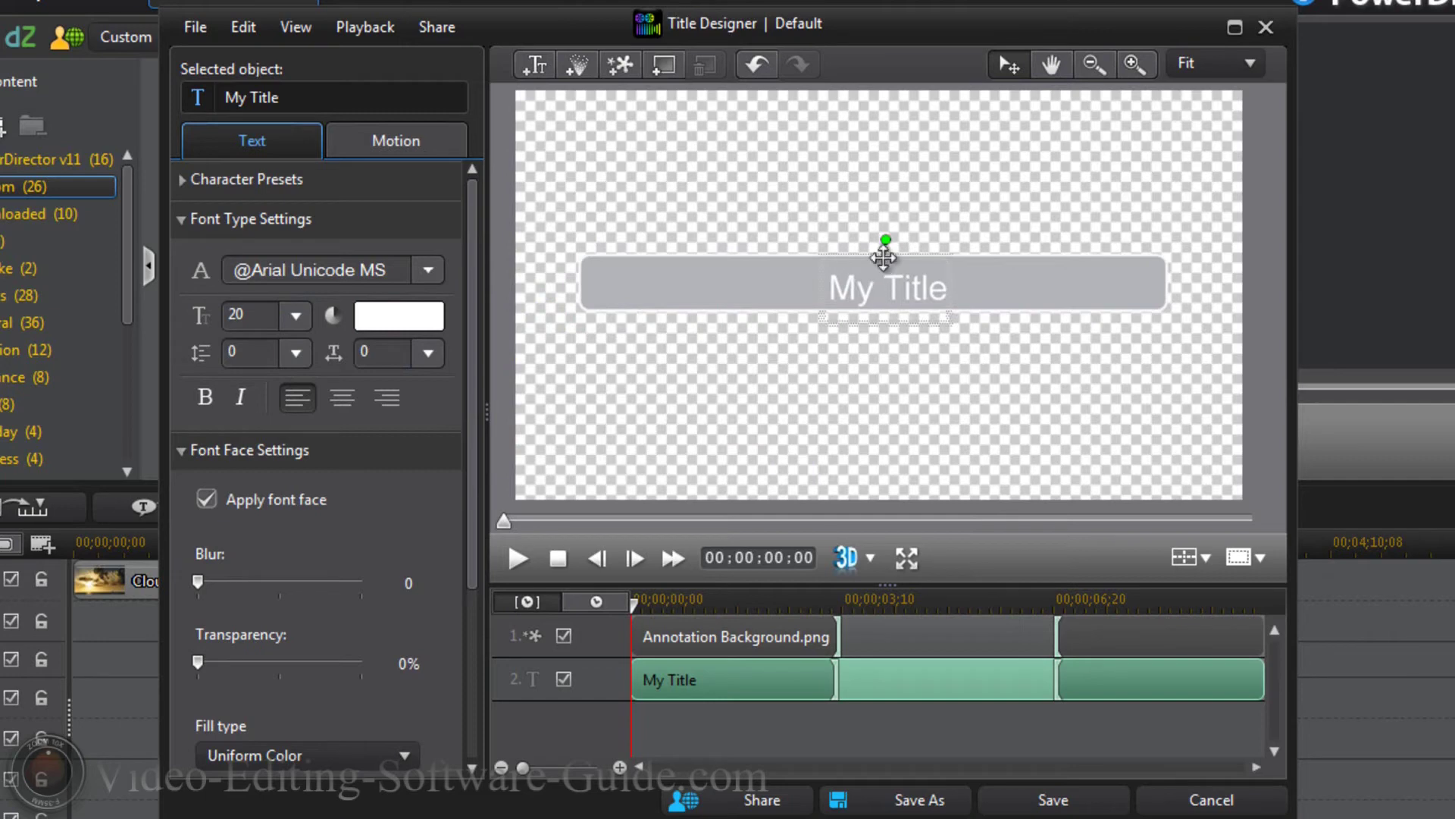
{"action": "double_click", "coordinate": [883, 287]}
{"action": "left_click", "coordinate": [1061, 275]}
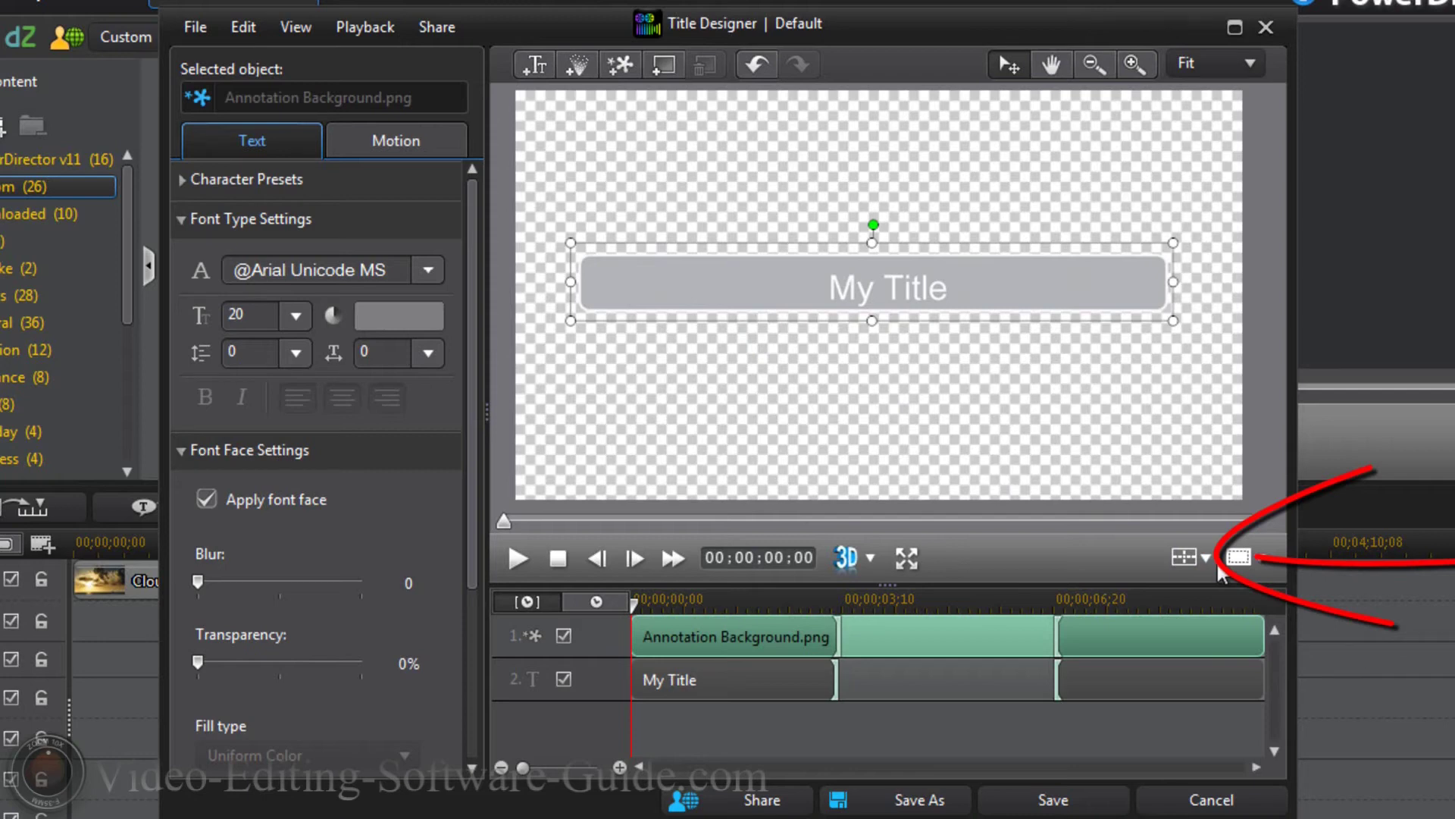
Centre the gray background box horizontally and vertically on the canvas
{"action": "left_click", "coordinate": [1246, 558]}
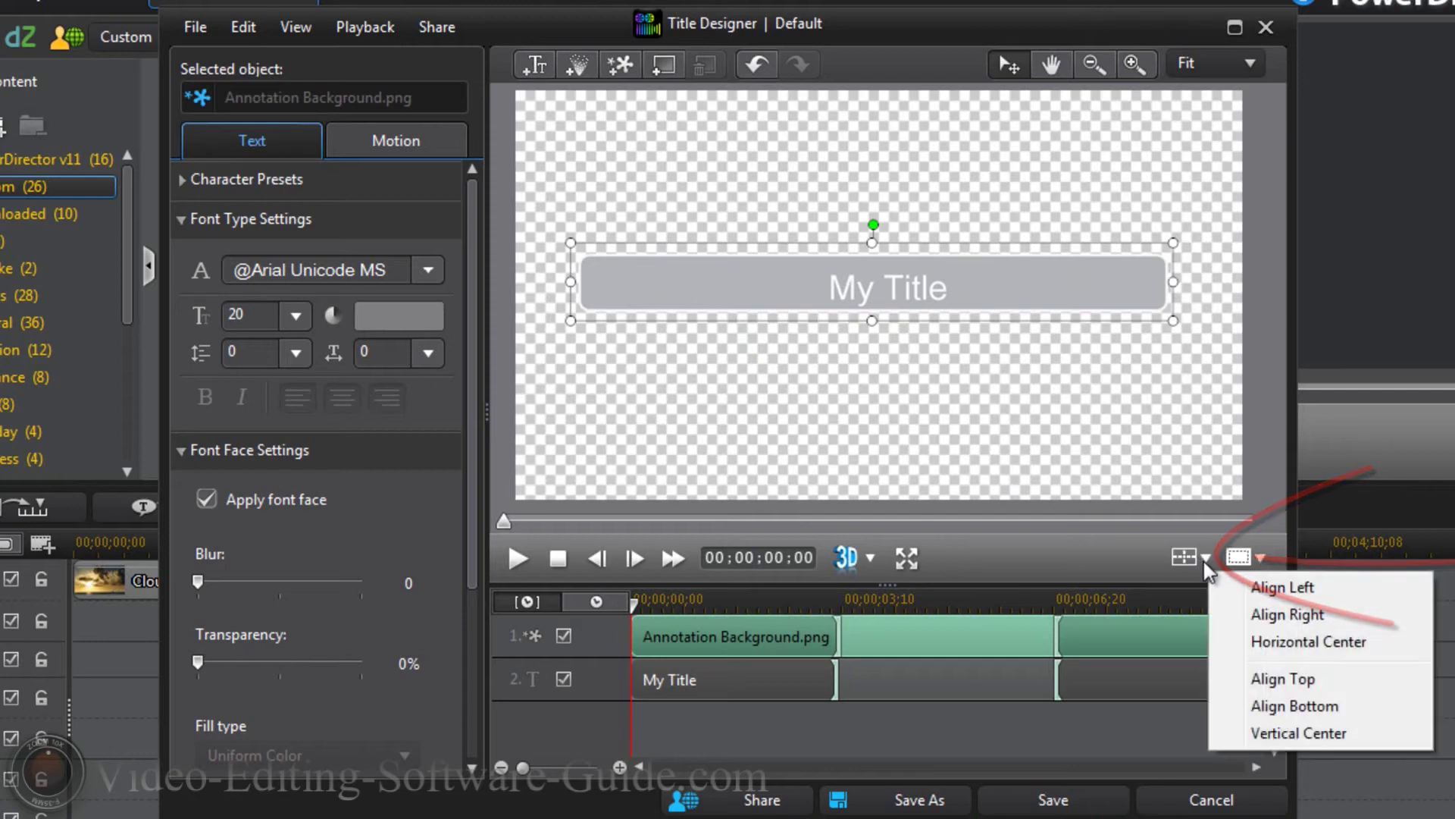
{"action": "left_click", "coordinate": [1286, 643]}
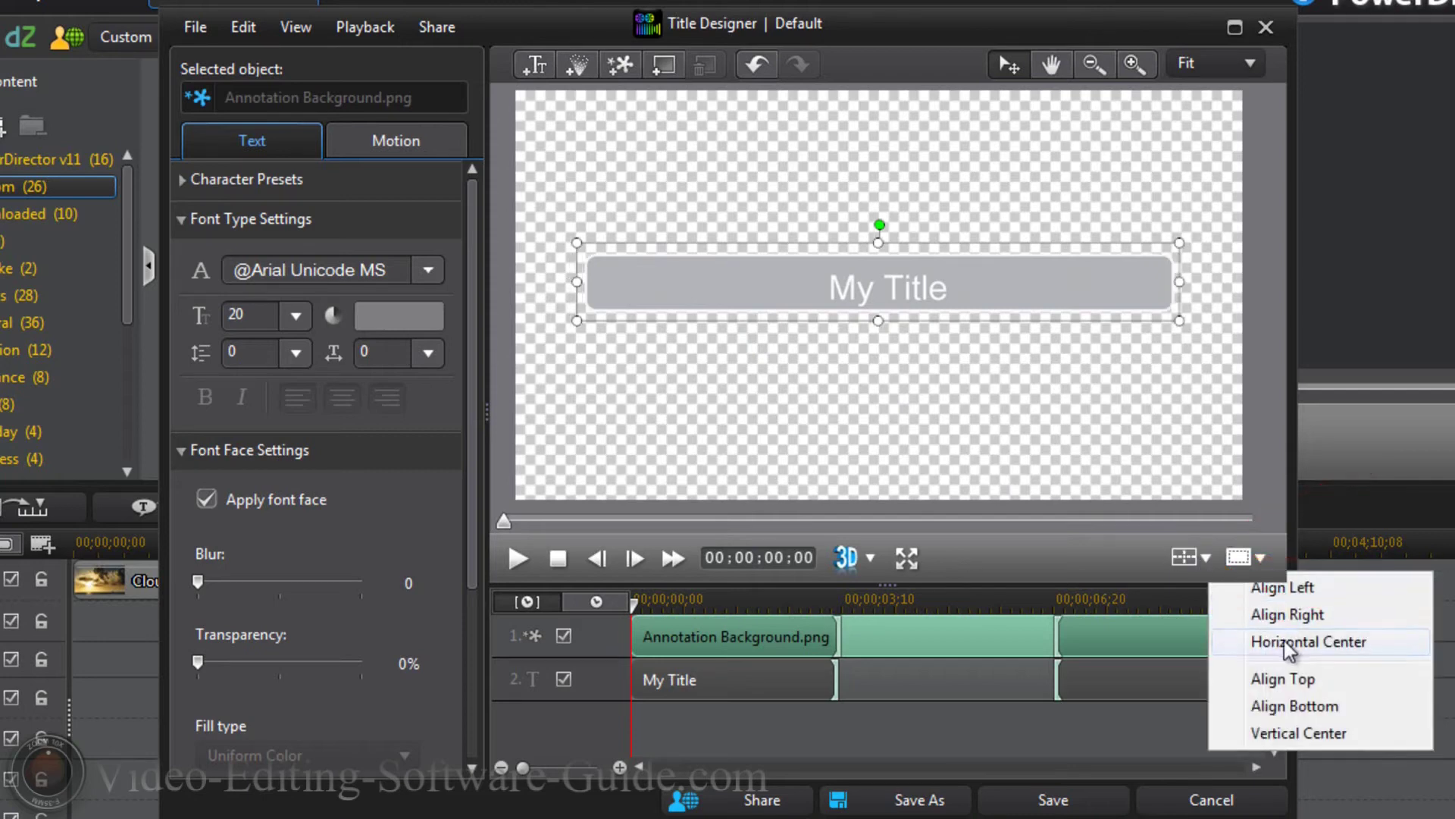
{"action": "left_click", "coordinate": [1205, 557]}
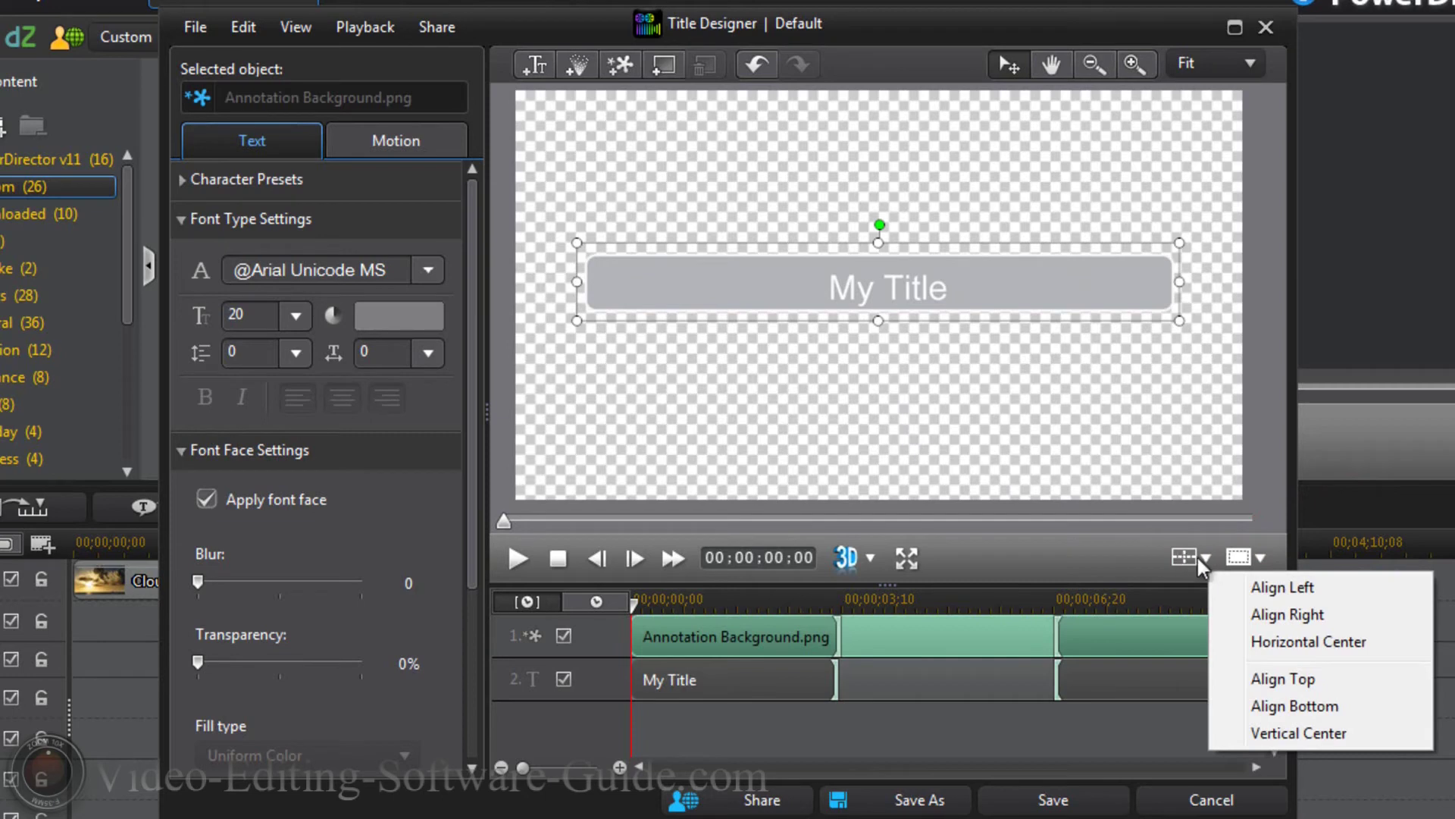
{"action": "left_click", "coordinate": [1297, 733]}
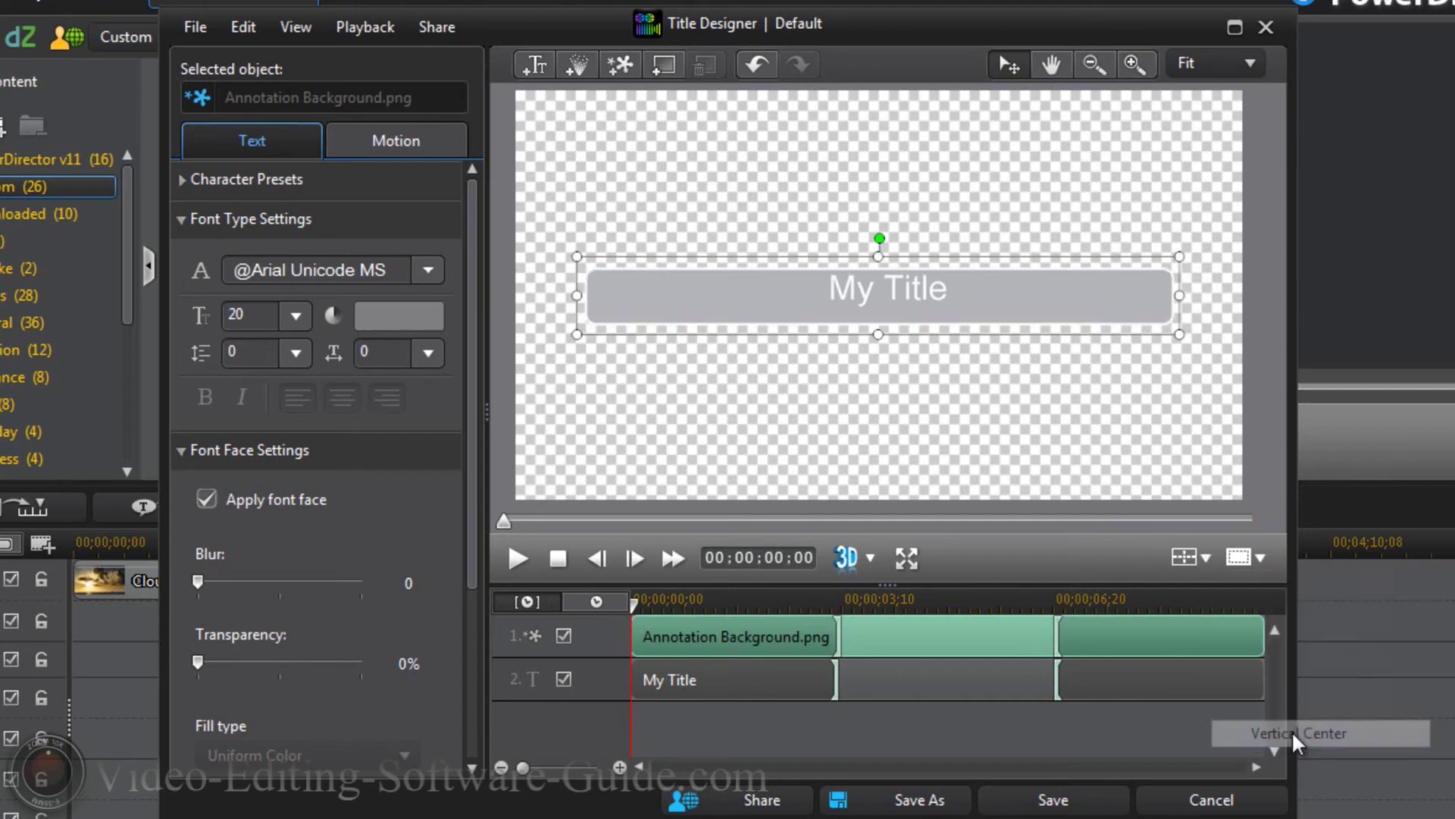
Centre the My Title text horizontally and vertically on the canvas
{"action": "left_click", "coordinate": [834, 289]}
{"action": "left_click_drag", "start_coordinate": [833, 289], "coordinate": [961, 297]}
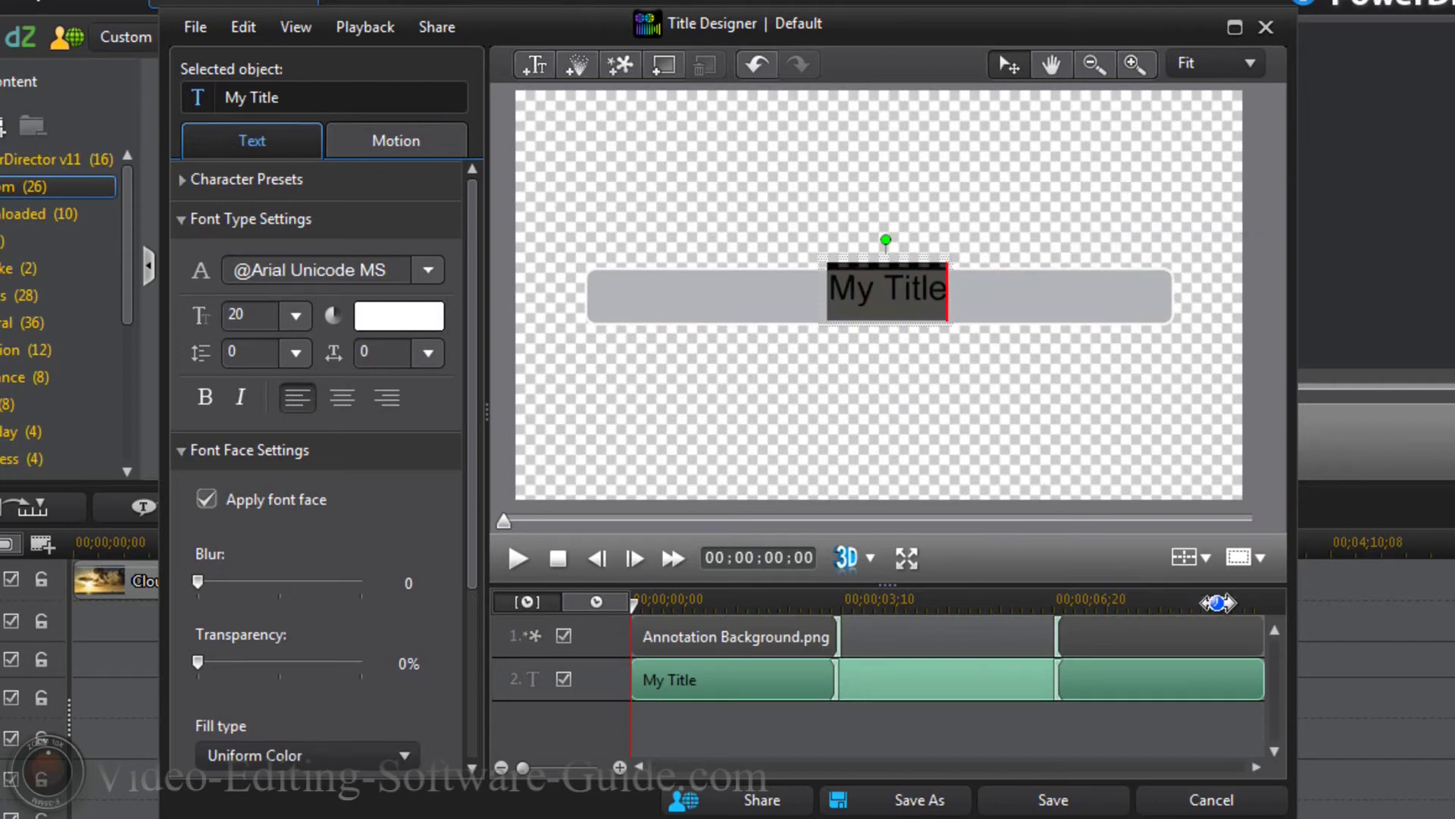
{"action": "left_click", "coordinate": [1205, 557]}
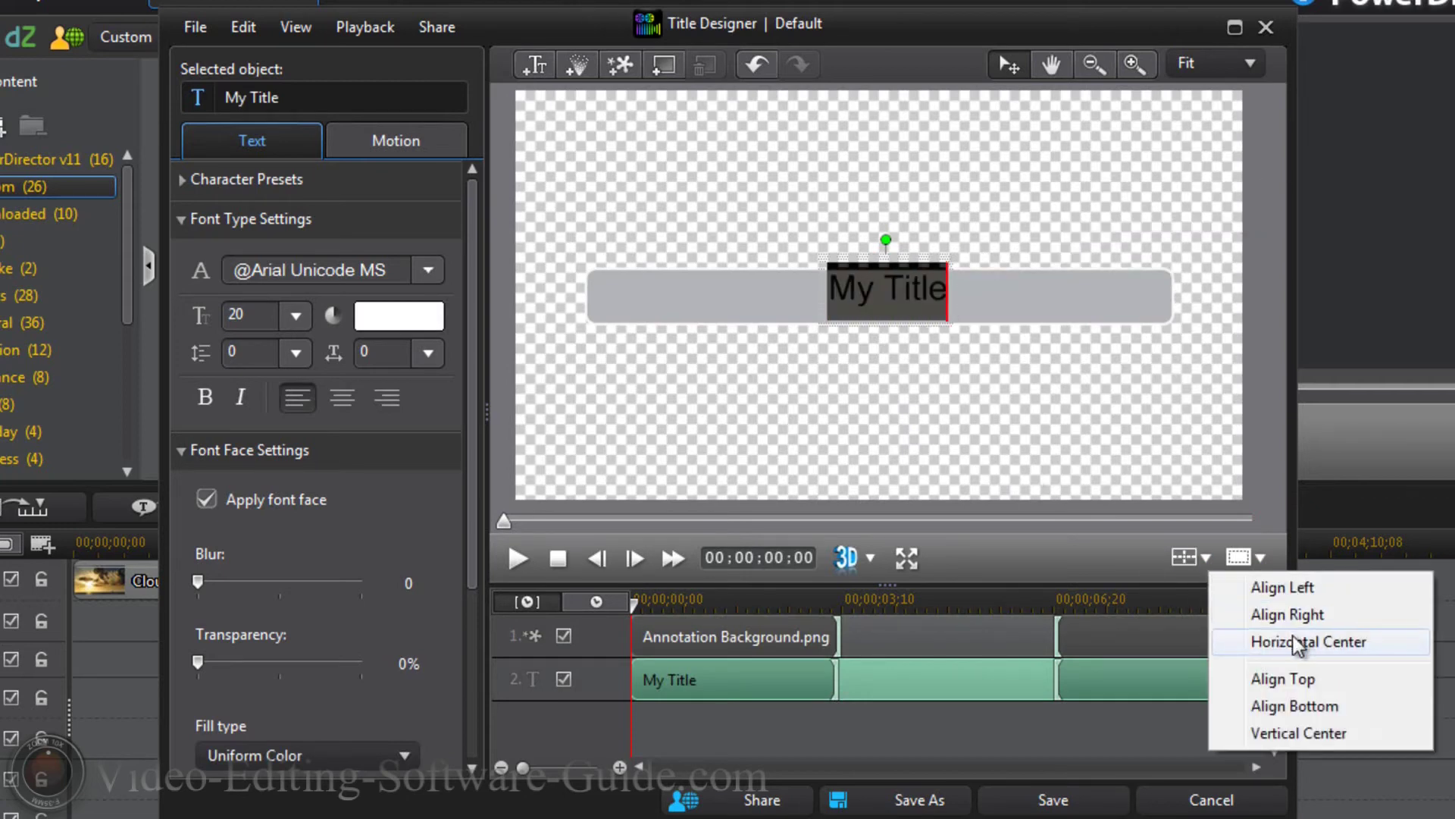
{"action": "left_click", "coordinate": [1294, 641]}
{"action": "left_click", "coordinate": [1206, 558]}
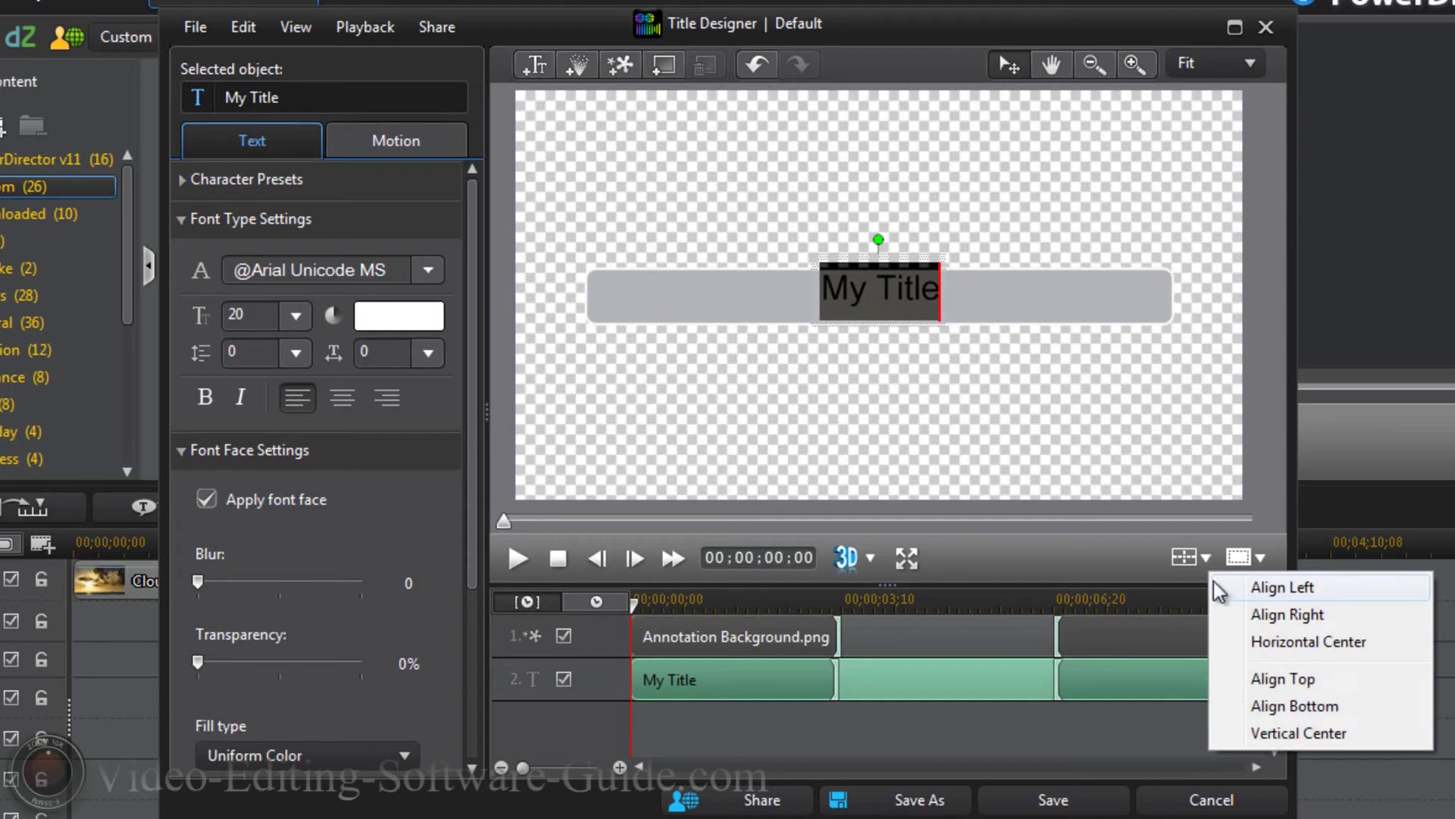
{"action": "left_click", "coordinate": [1278, 736]}
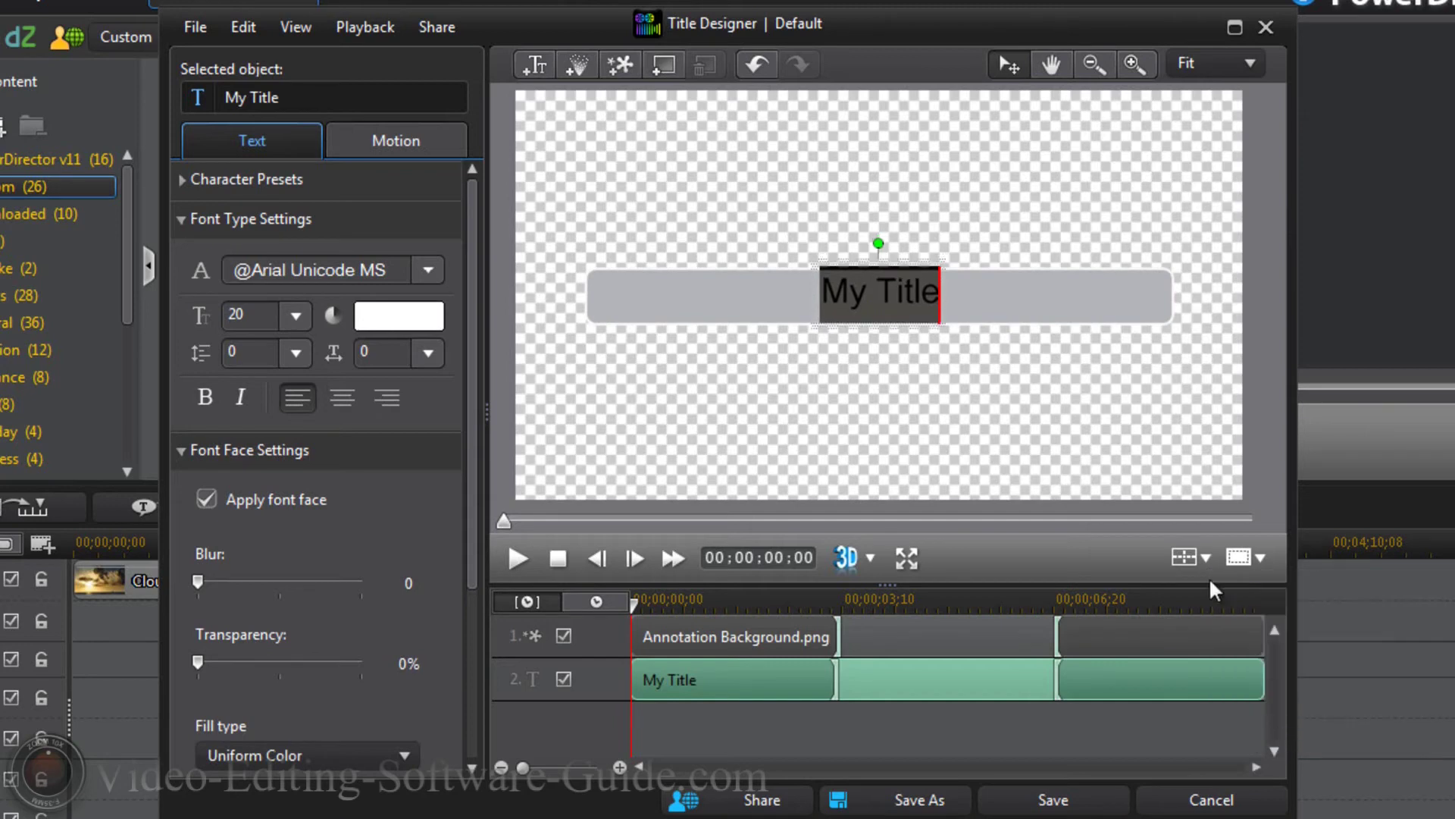
{"action": "left_click", "coordinate": [1079, 430]}
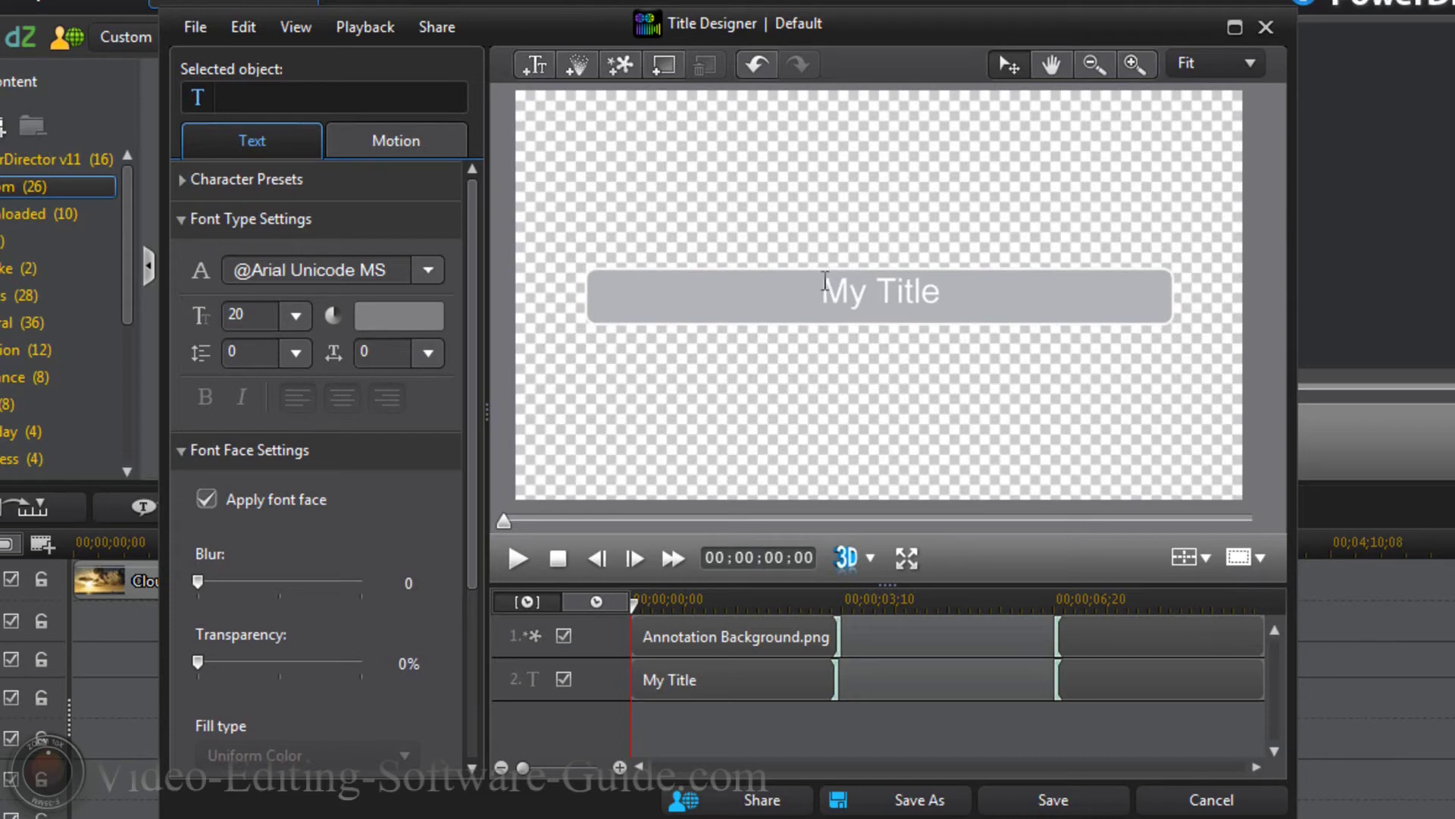
Replace 'My Title' with 'The World Is Mine And You Know It', correcting typos along the way
{"action": "left_click_drag", "start_coordinate": [819, 292], "coordinate": [944, 294]}
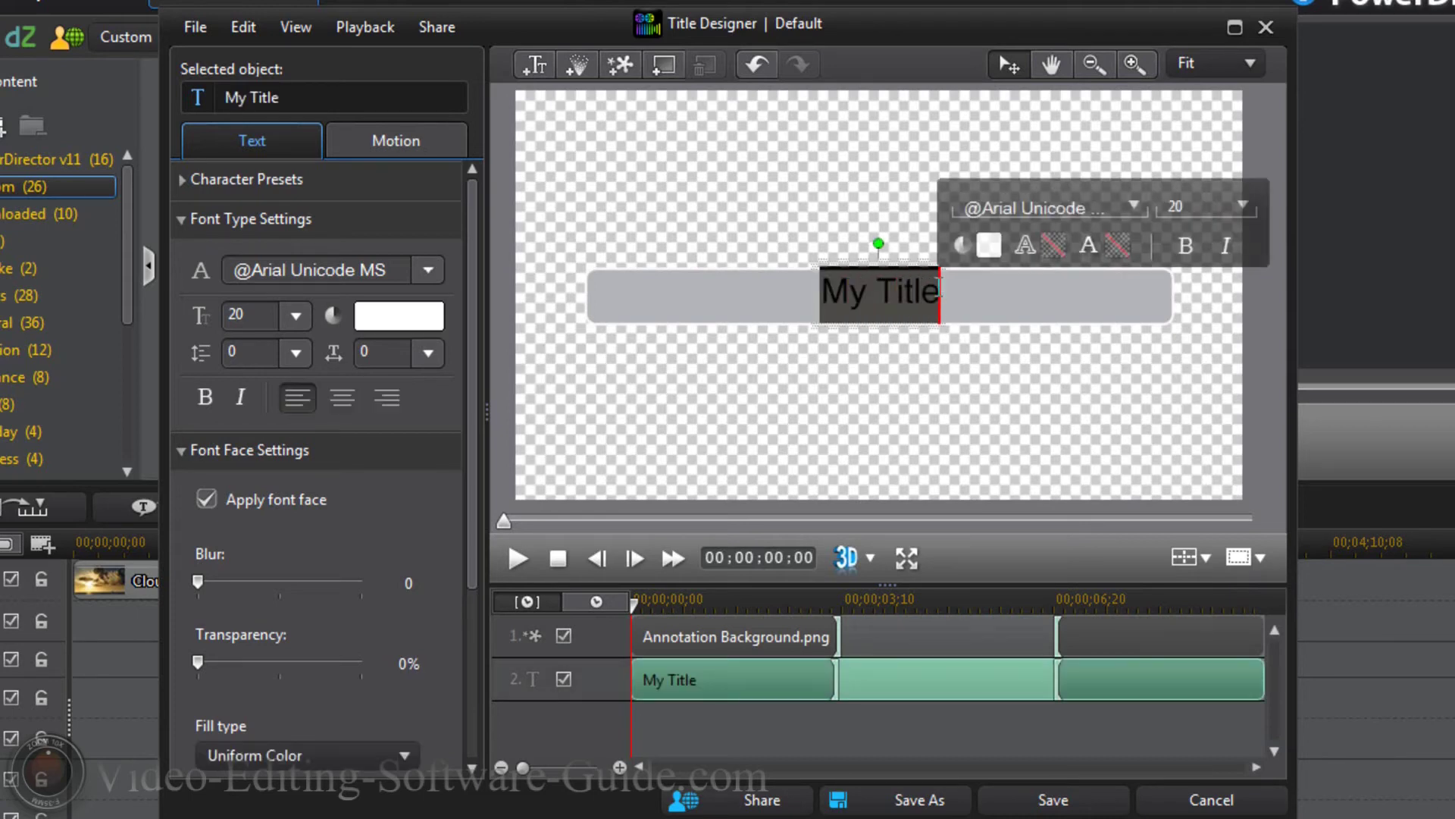
{"action": "mouse_move", "coordinate": [1046, 281]}
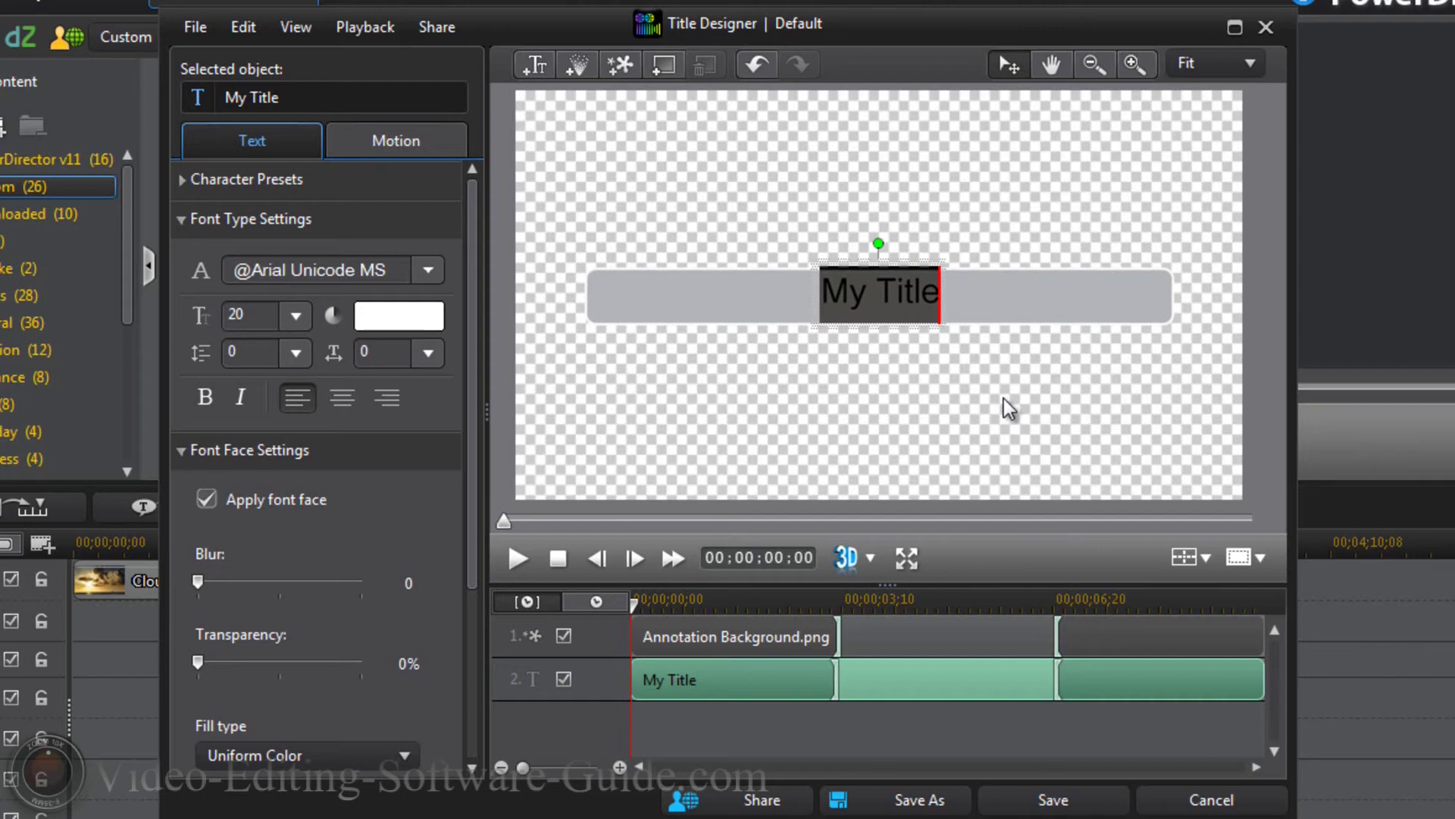
{"action": "key", "text": "BackSpace"}
{"action": "type", "text": "The "}
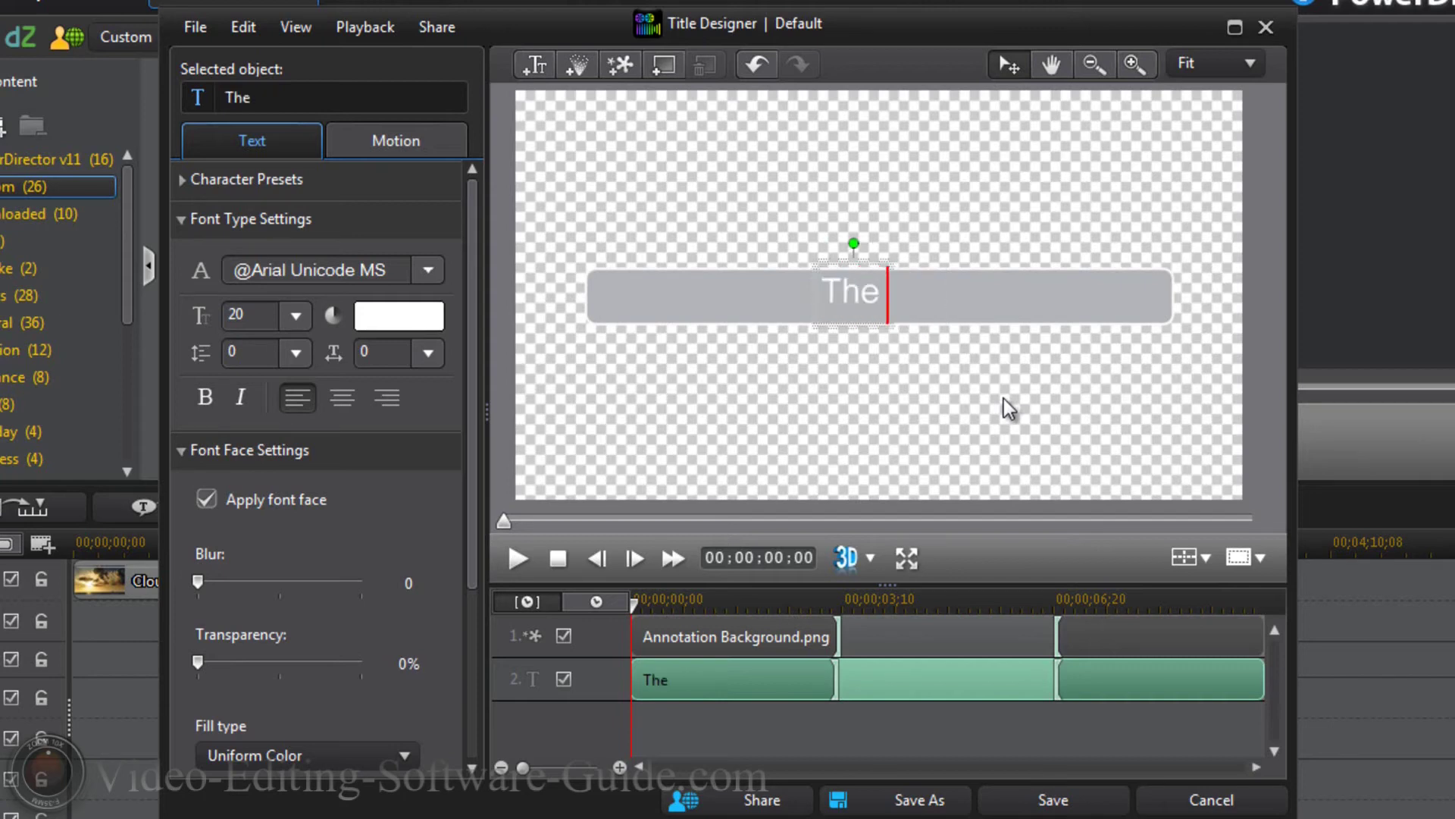
{"action": "type", "text": "World Is "}
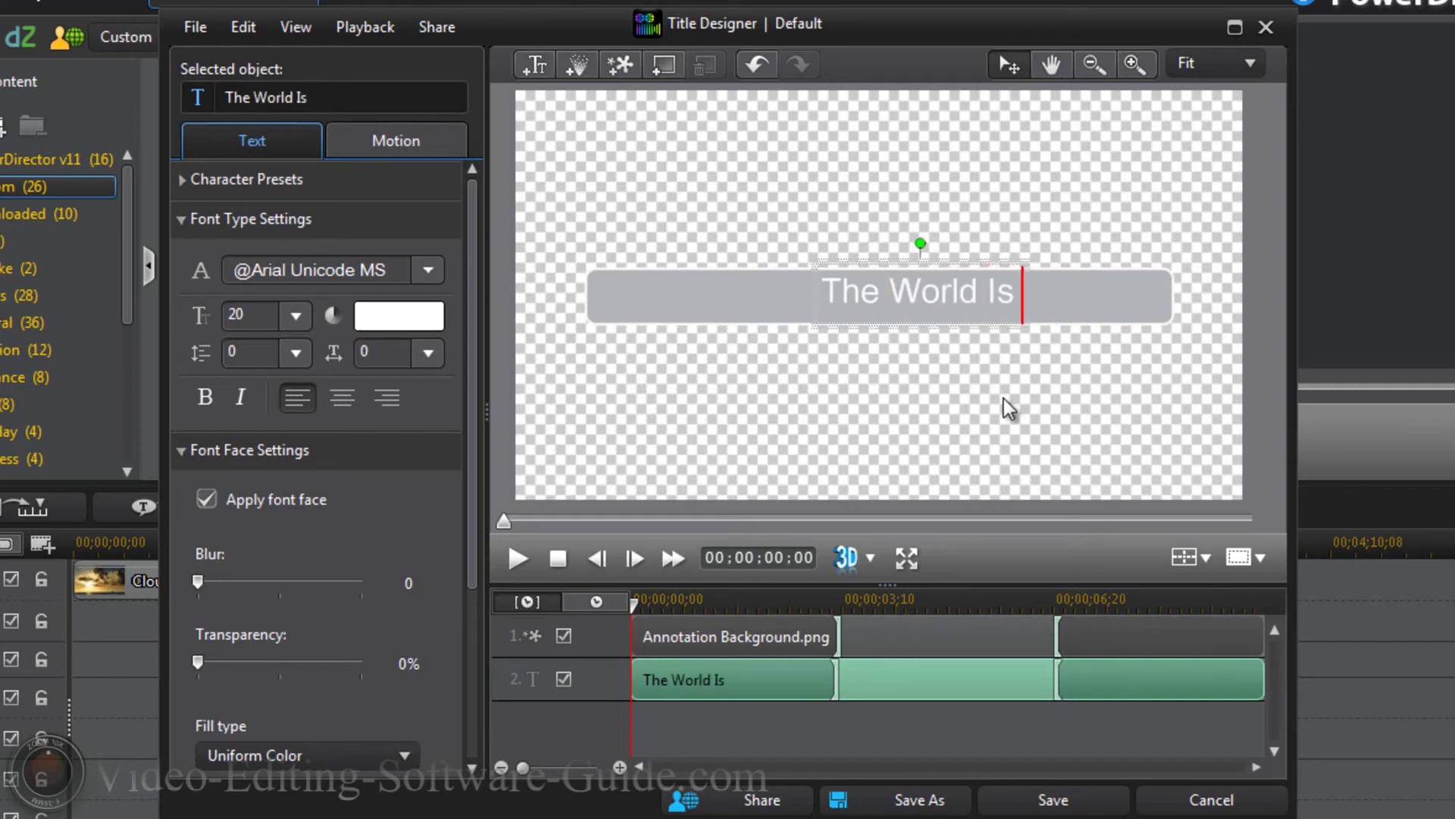
{"action": "type", "text": "Mine baby"}
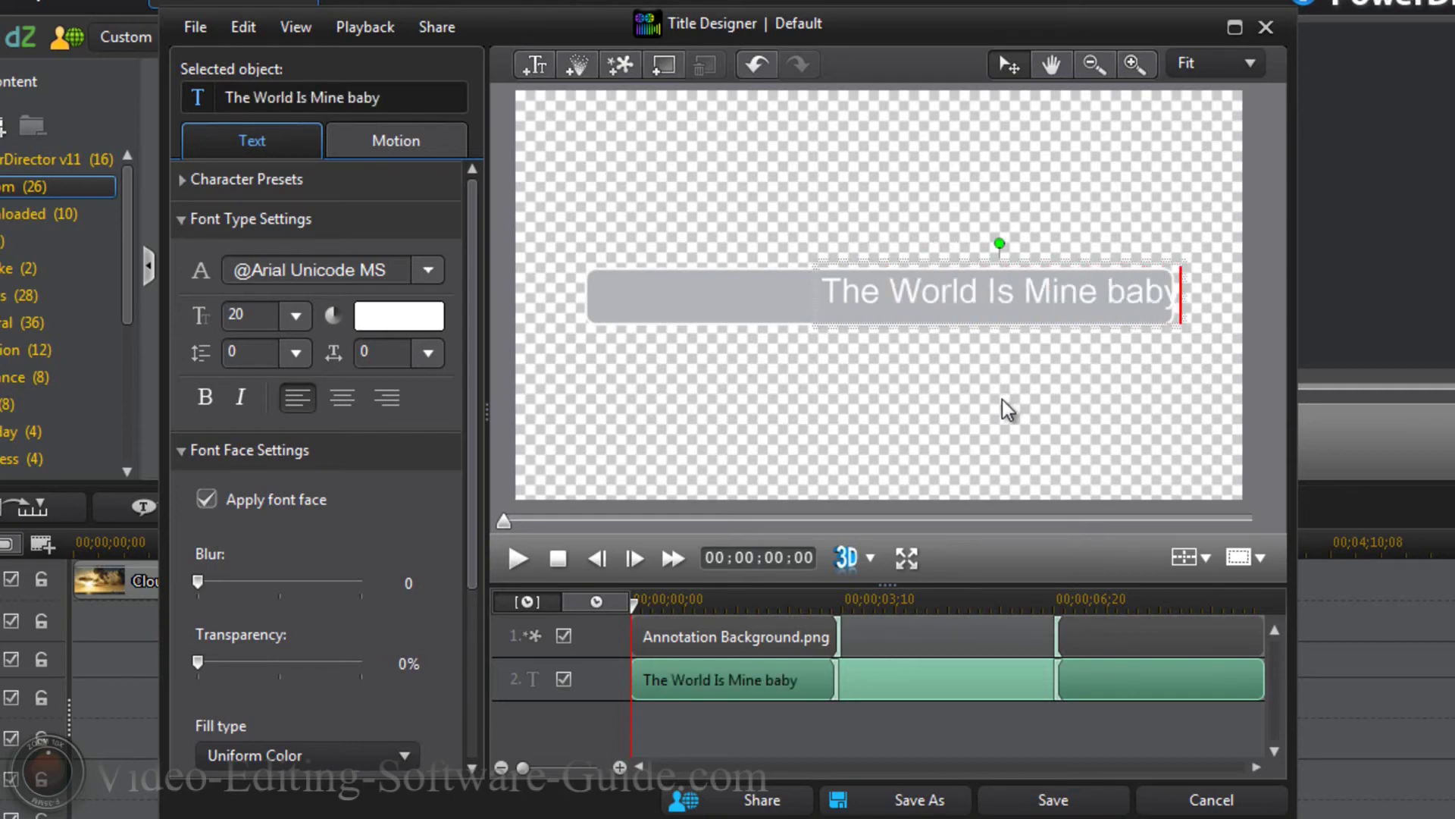
{"action": "key", "text": "BackSpace"}
{"action": "key", "text": "BackSpace"}
{"action": "key", "text": "BackSpace"}
{"action": "key", "text": "BackSpace"}
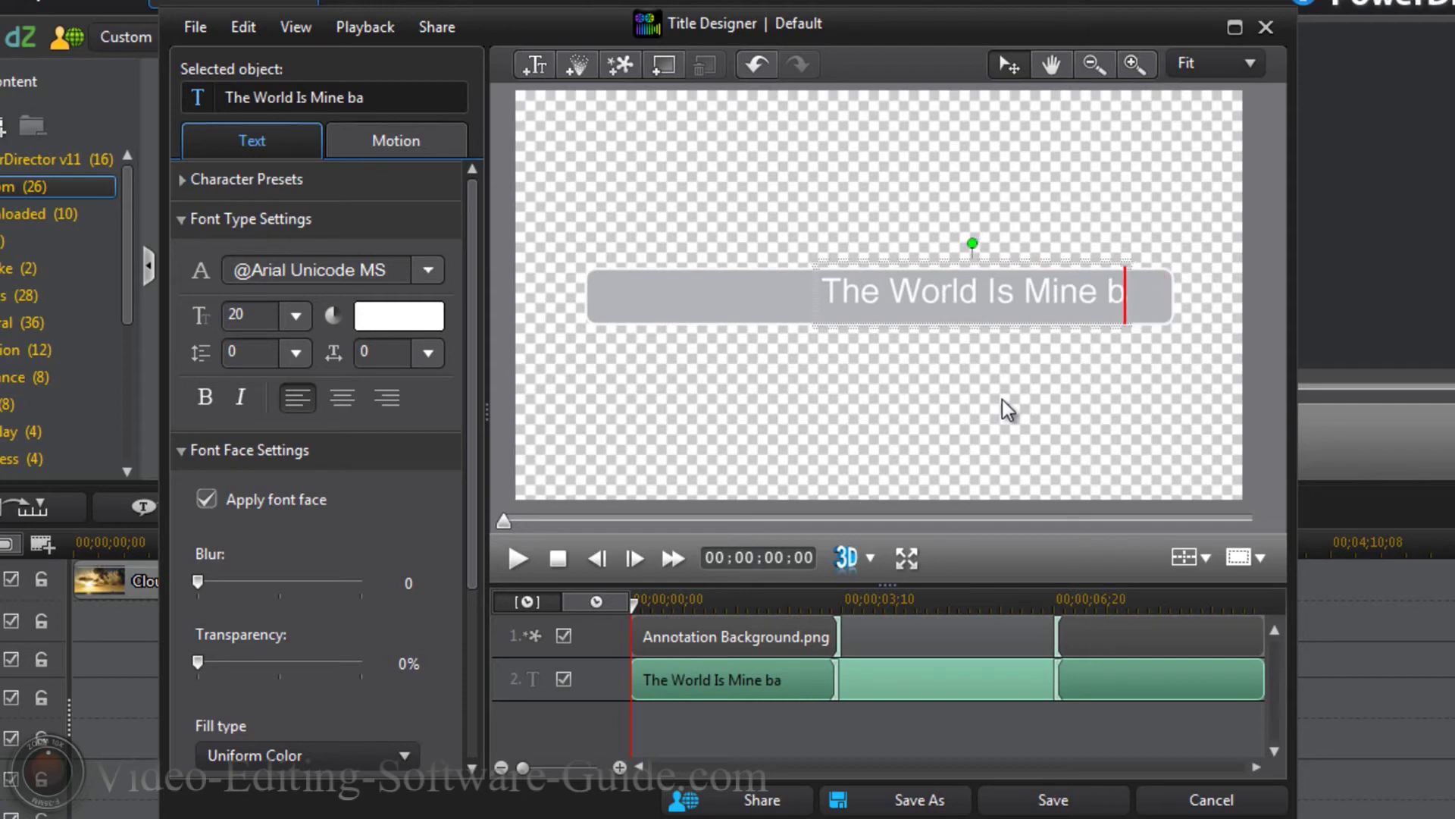
{"action": "type", "text": "Baby"}
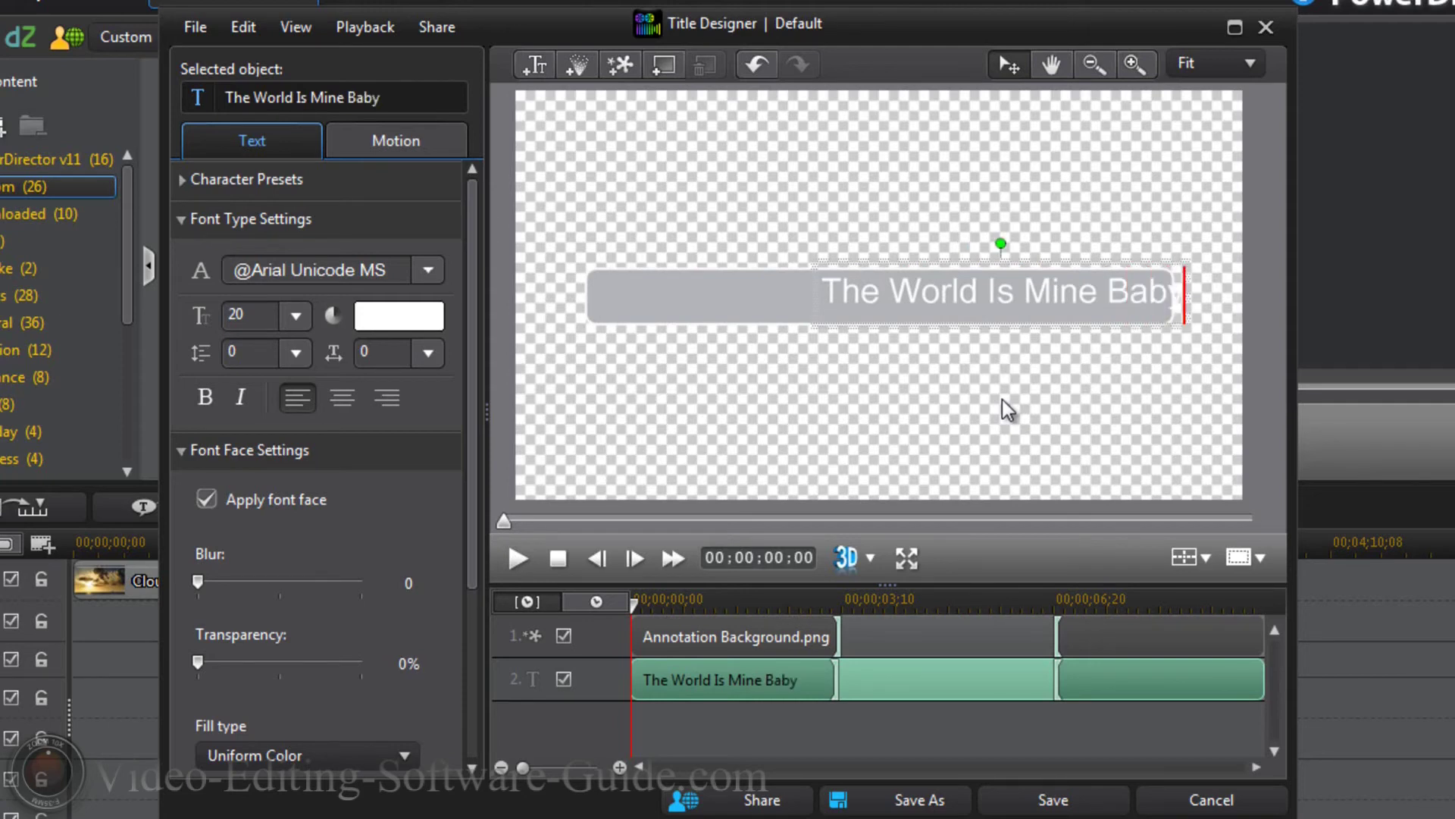
{"action": "key", "text": "BackSpace"}
{"action": "key", "text": "BackSpace"}
{"action": "key", "text": "BackSpace"}
{"action": "key", "text": "BackSpace"}
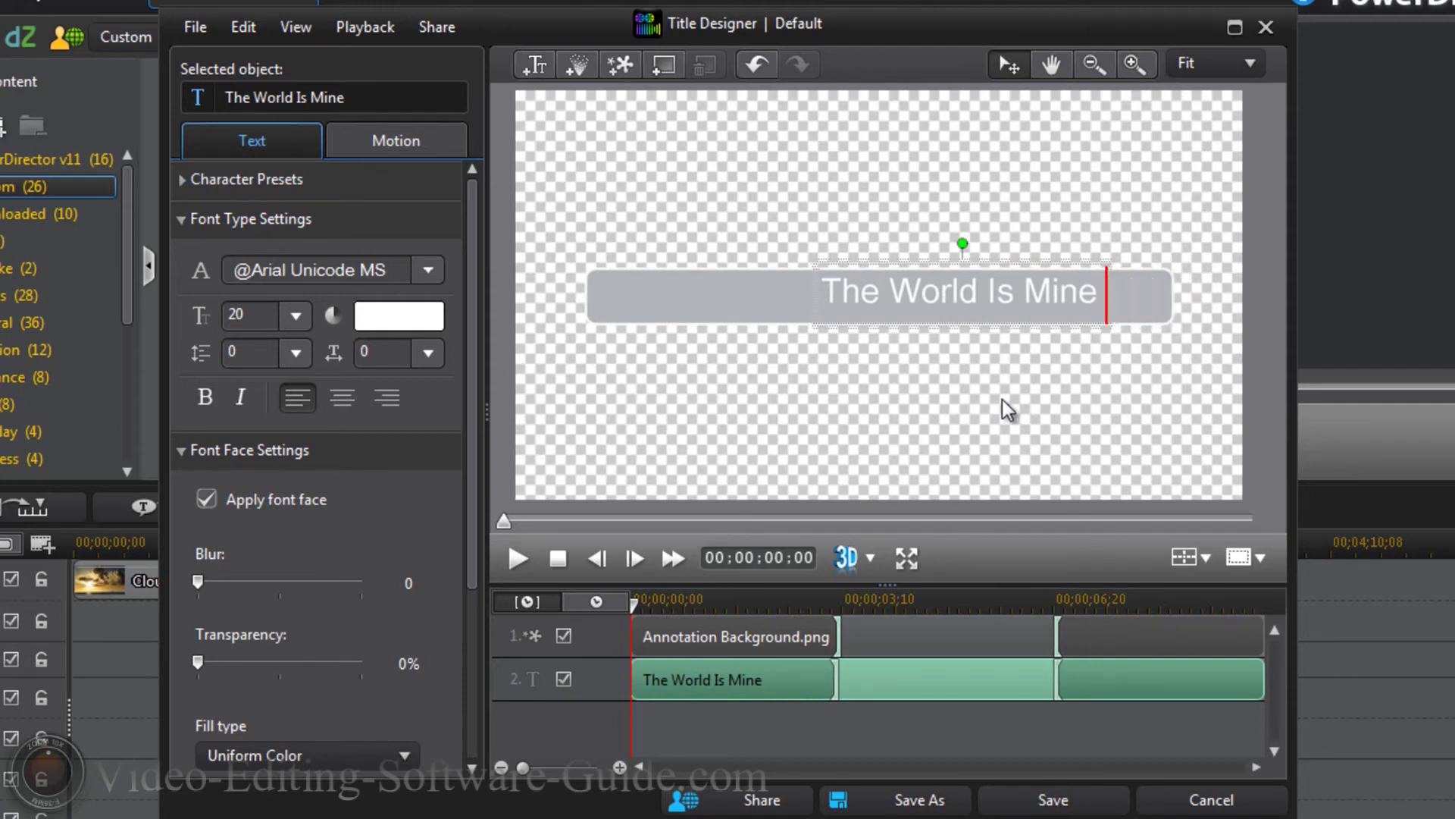
{"action": "type", "text": "And You"}
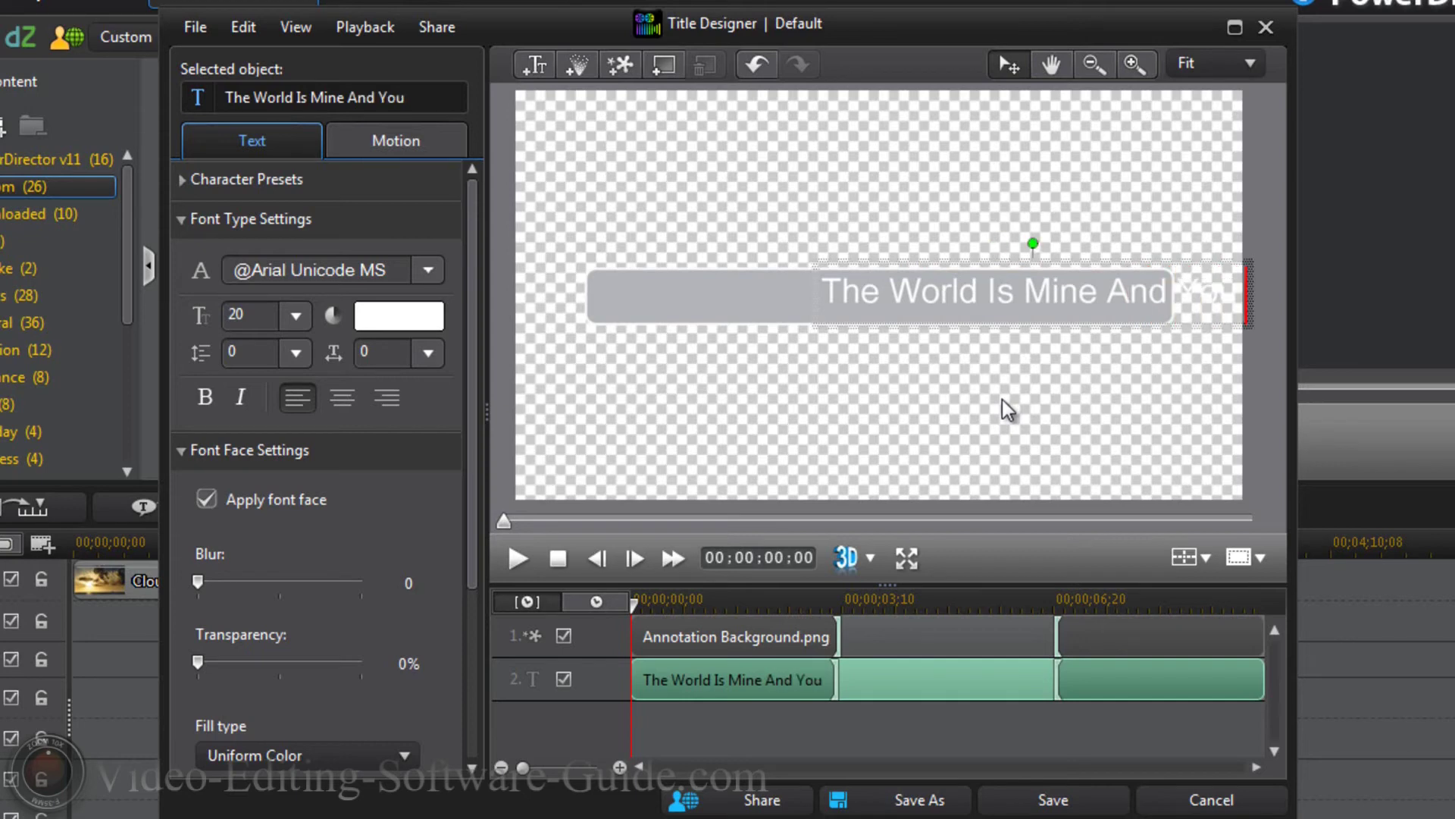
{"action": "type", "text": " Know It"}
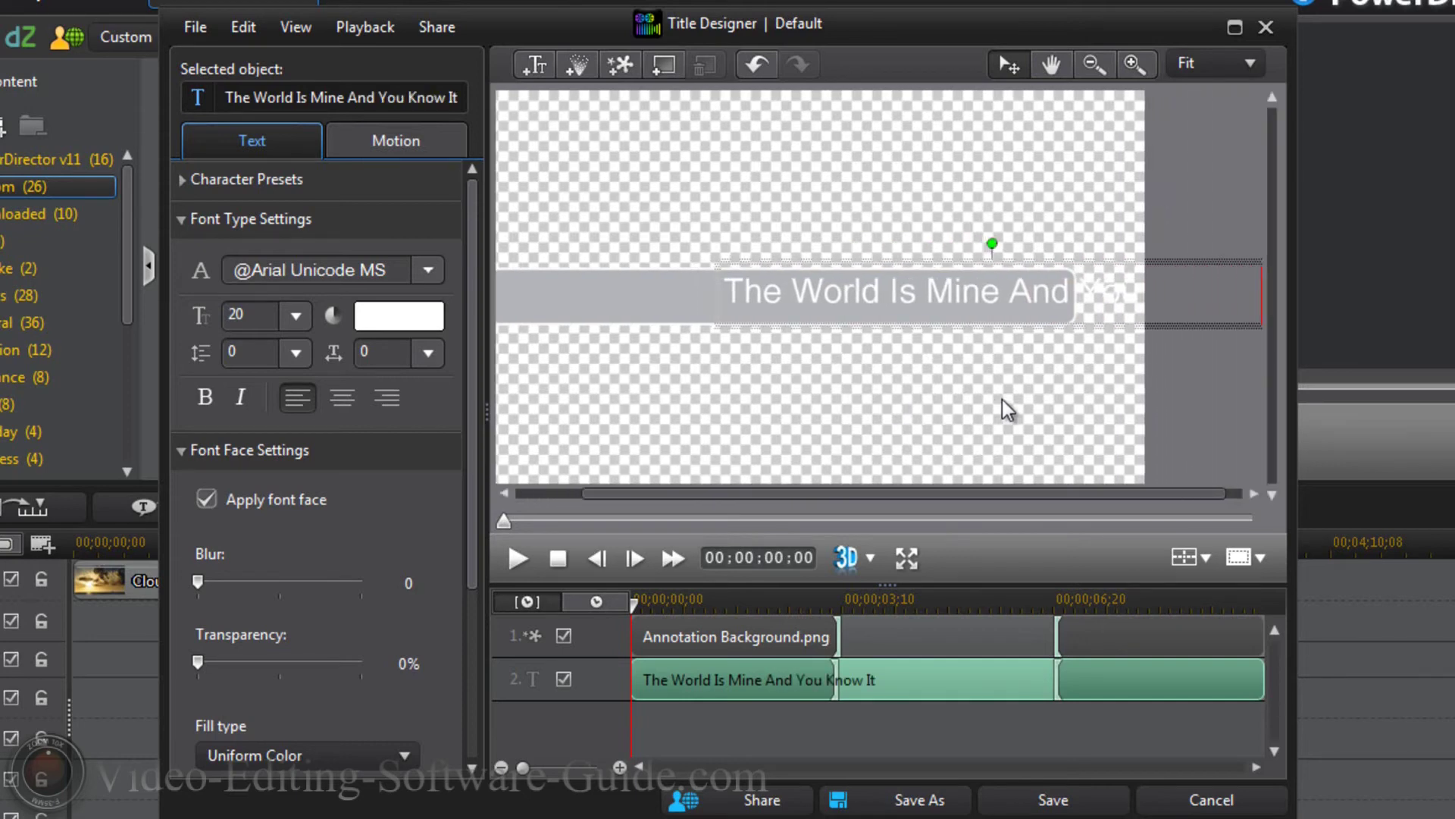
Re-centre the lengthened title horizontally and vertically so it fits inside the gray box
{"action": "left_click", "coordinate": [1205, 557]}
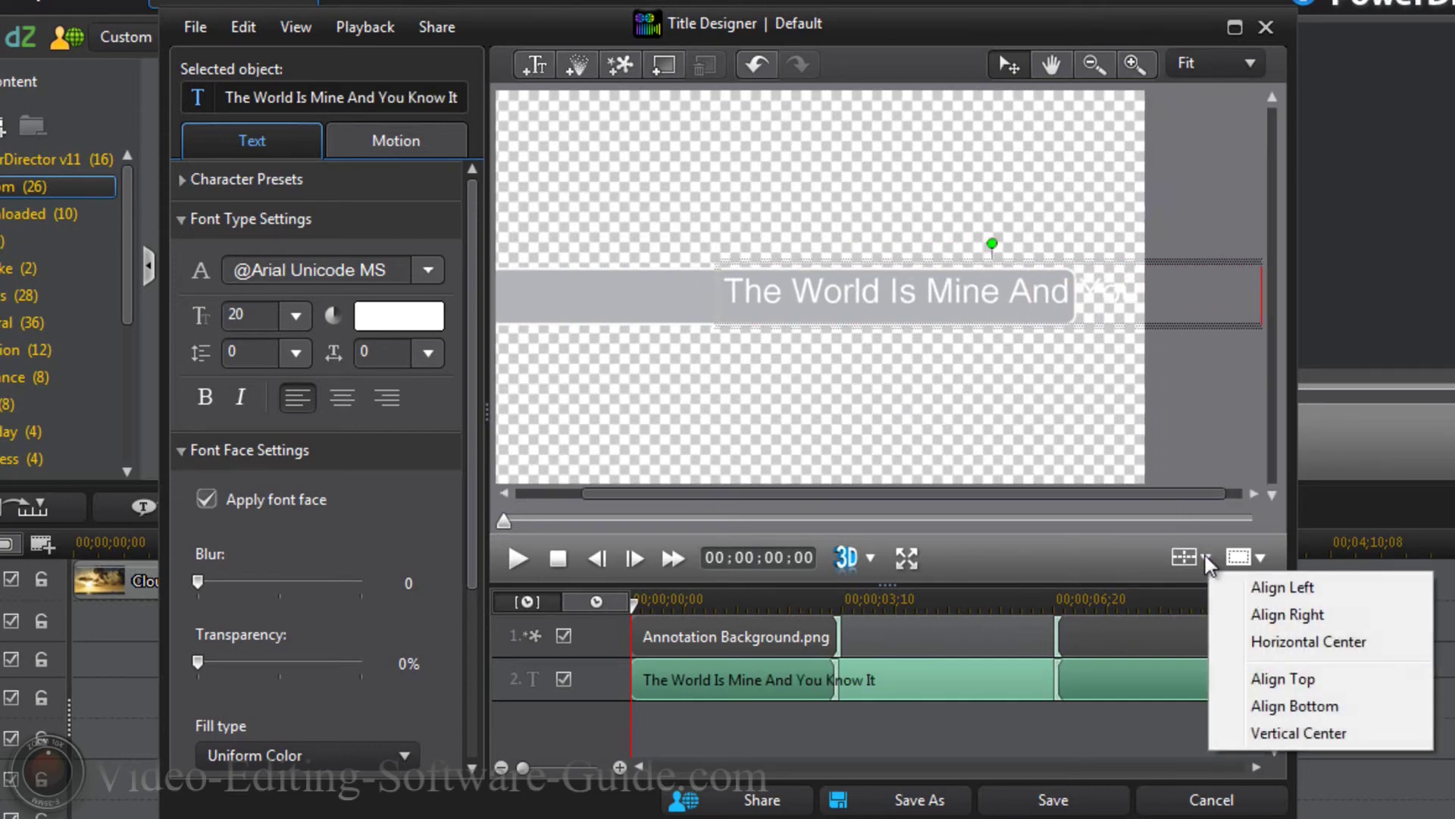
{"action": "left_click", "coordinate": [1268, 641]}
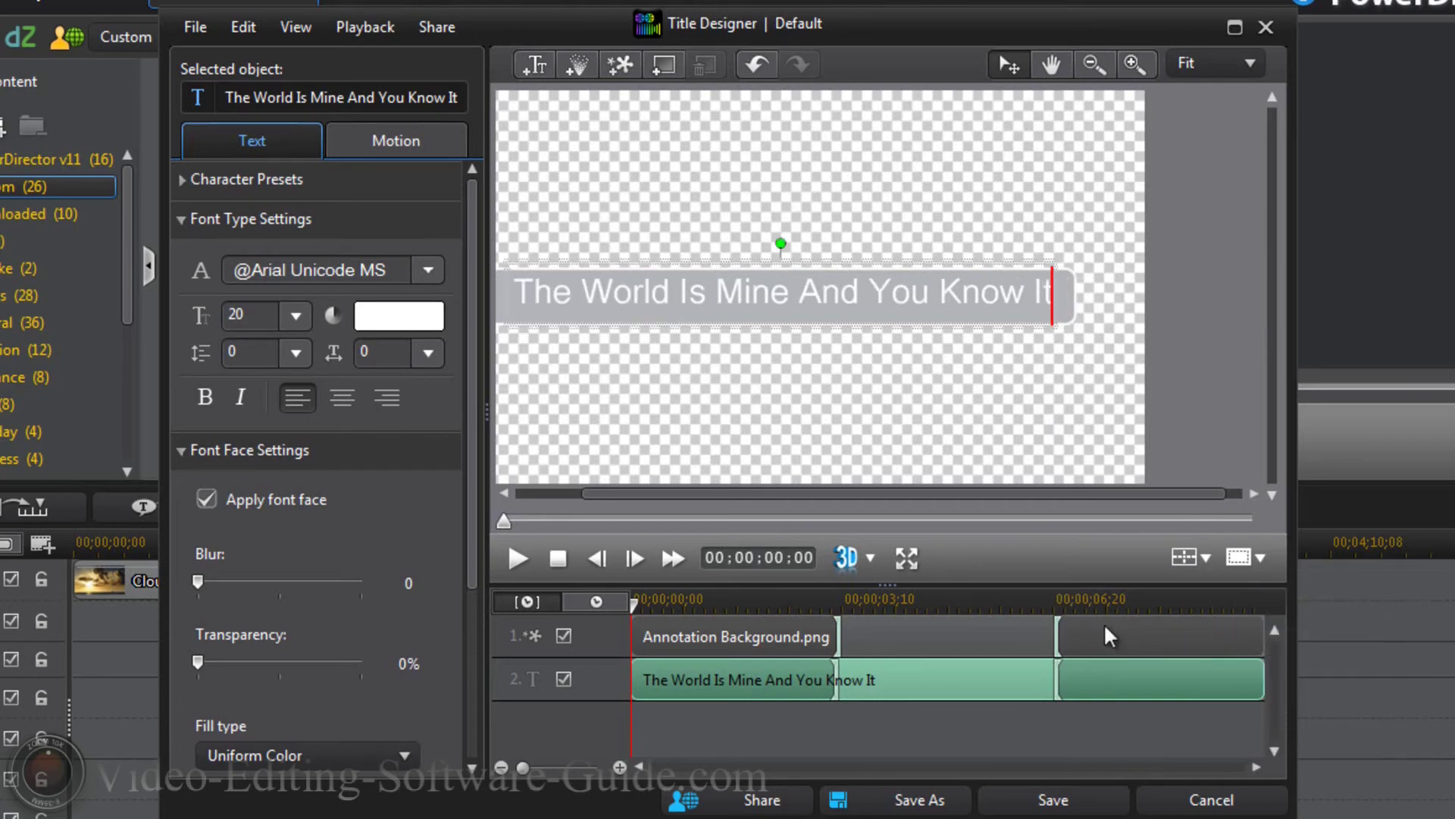
{"action": "left_click", "coordinate": [1206, 558]}
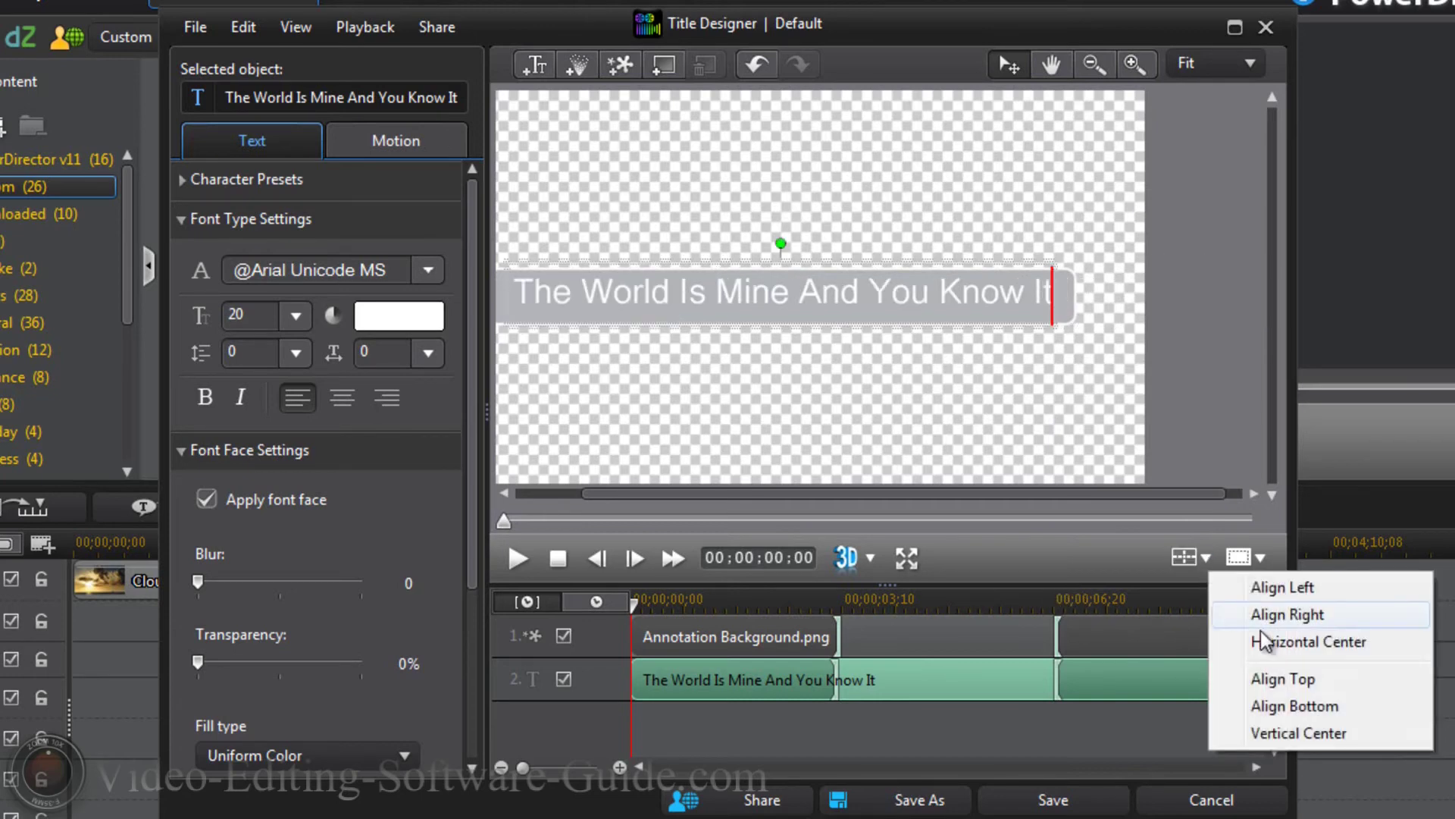
{"action": "left_click", "coordinate": [1281, 733]}
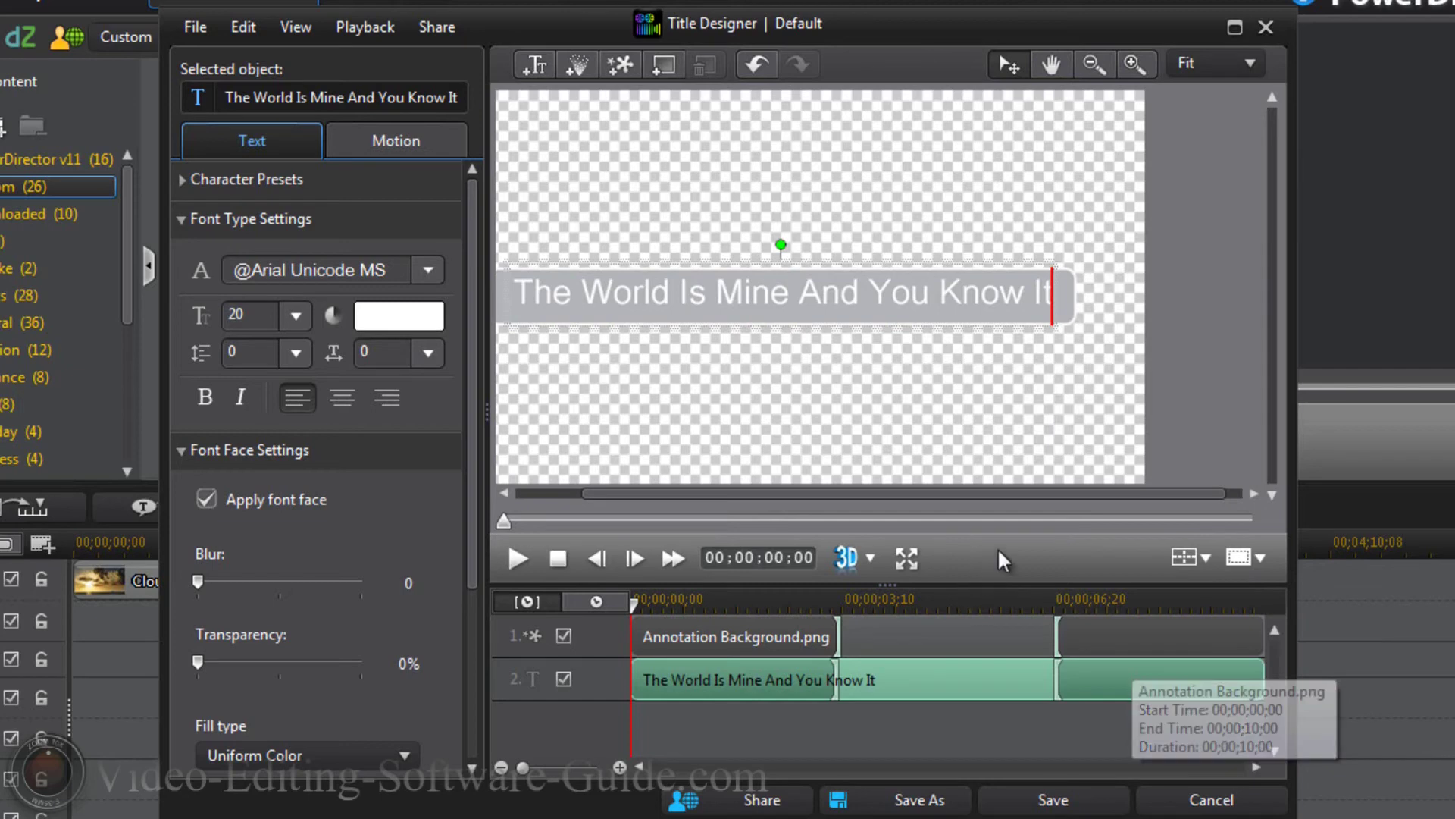
{"action": "left_click", "coordinate": [604, 633]}
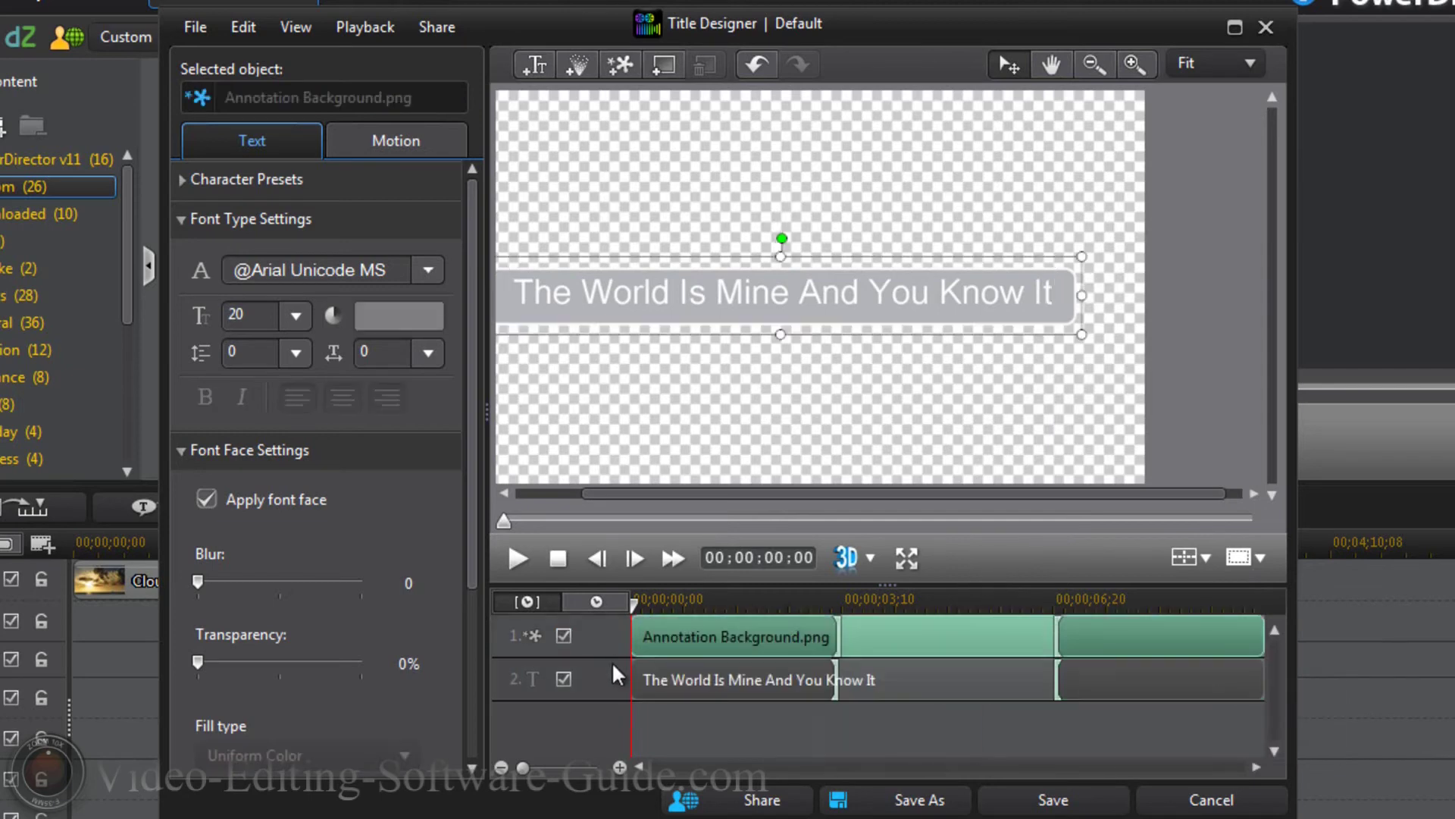
{"action": "left_click", "coordinate": [603, 681]}
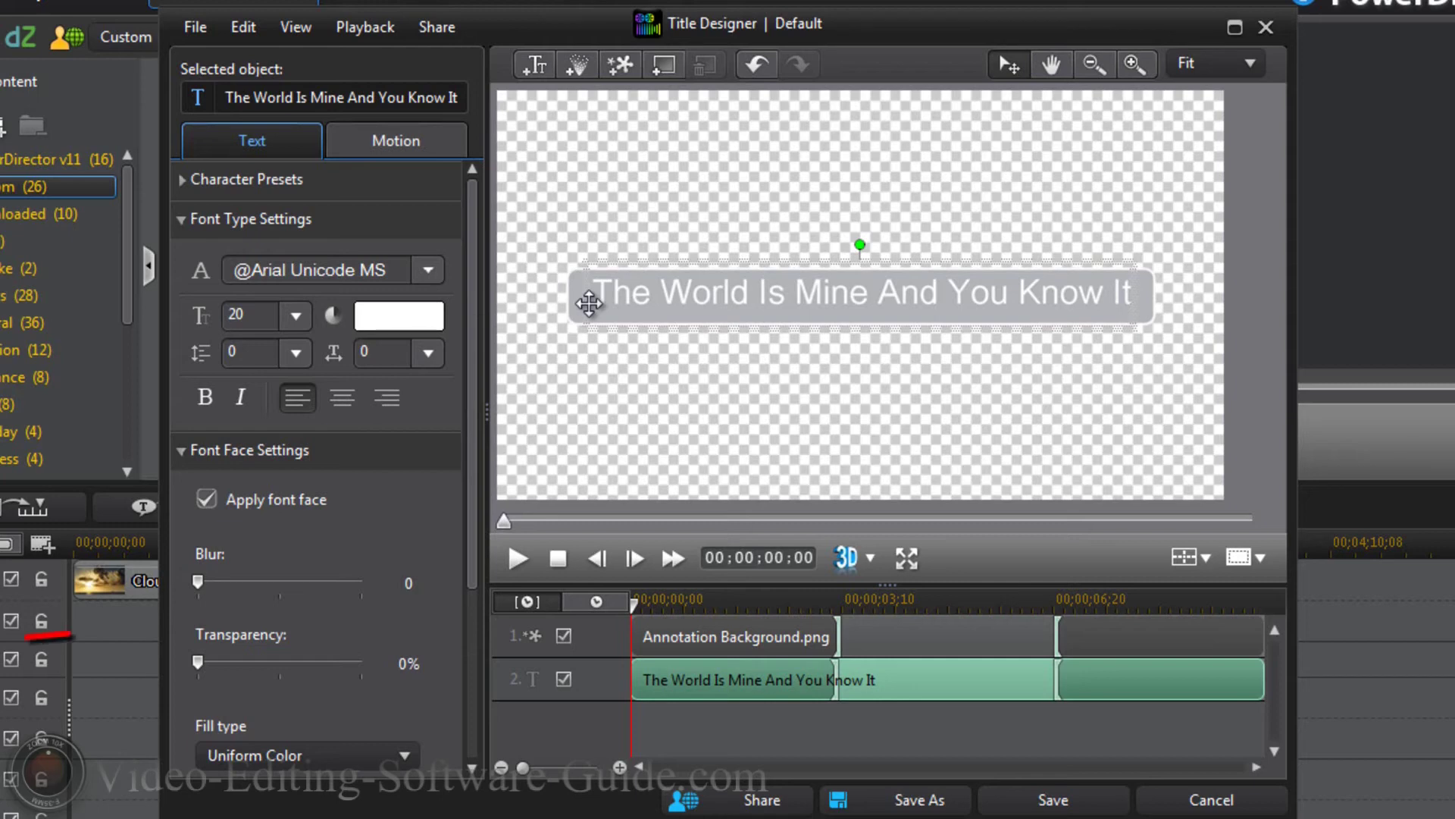
Set the Annotation Background box's transparency to 50%
{"action": "left_click", "coordinate": [607, 632]}
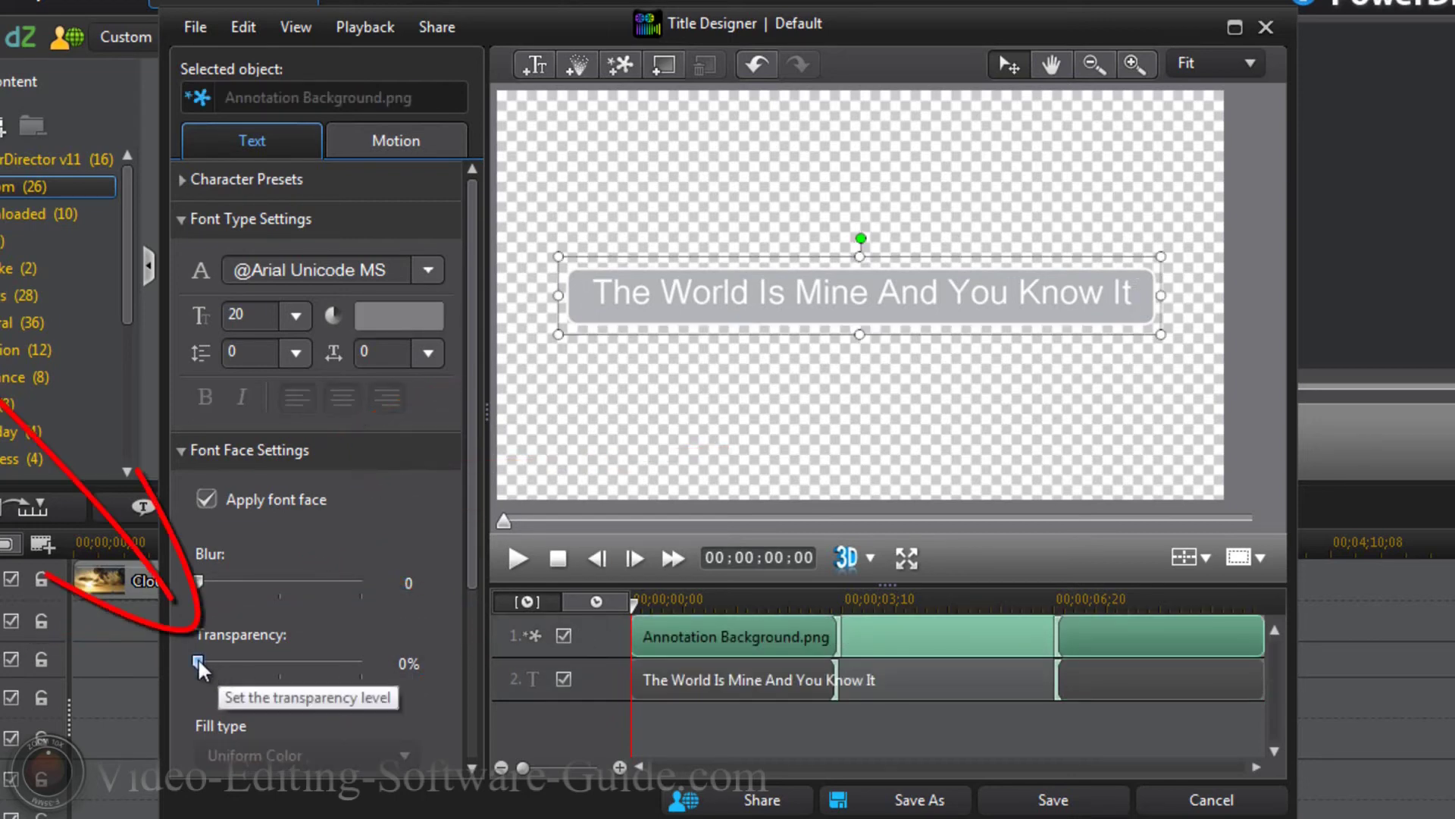
{"action": "left_click_drag", "start_coordinate": [194, 661], "coordinate": [283, 699]}
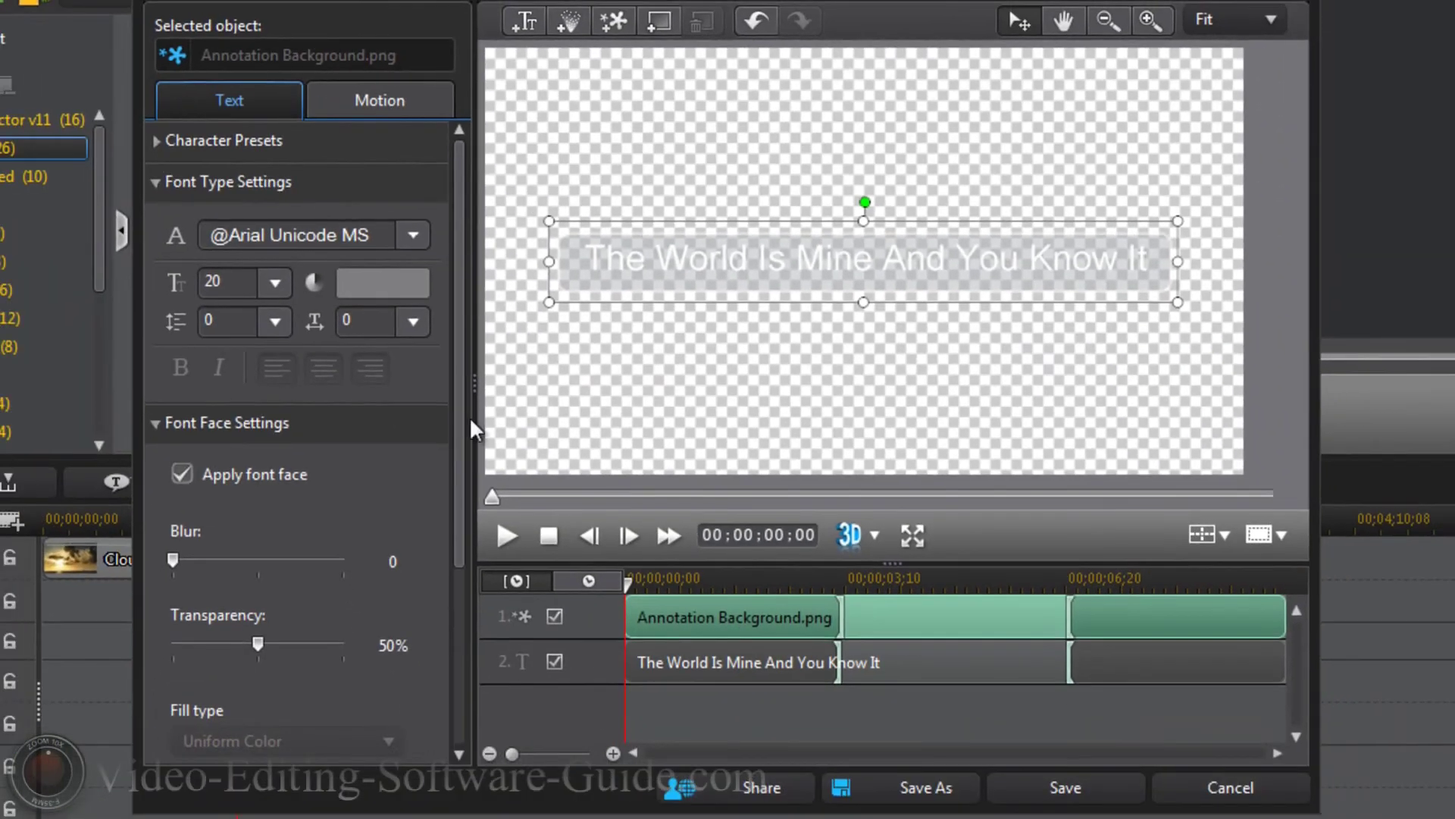
Uncheck Enable fade-in and Enable fade-out in the background box's Image Settings
{"action": "left_click", "coordinate": [156, 424]}
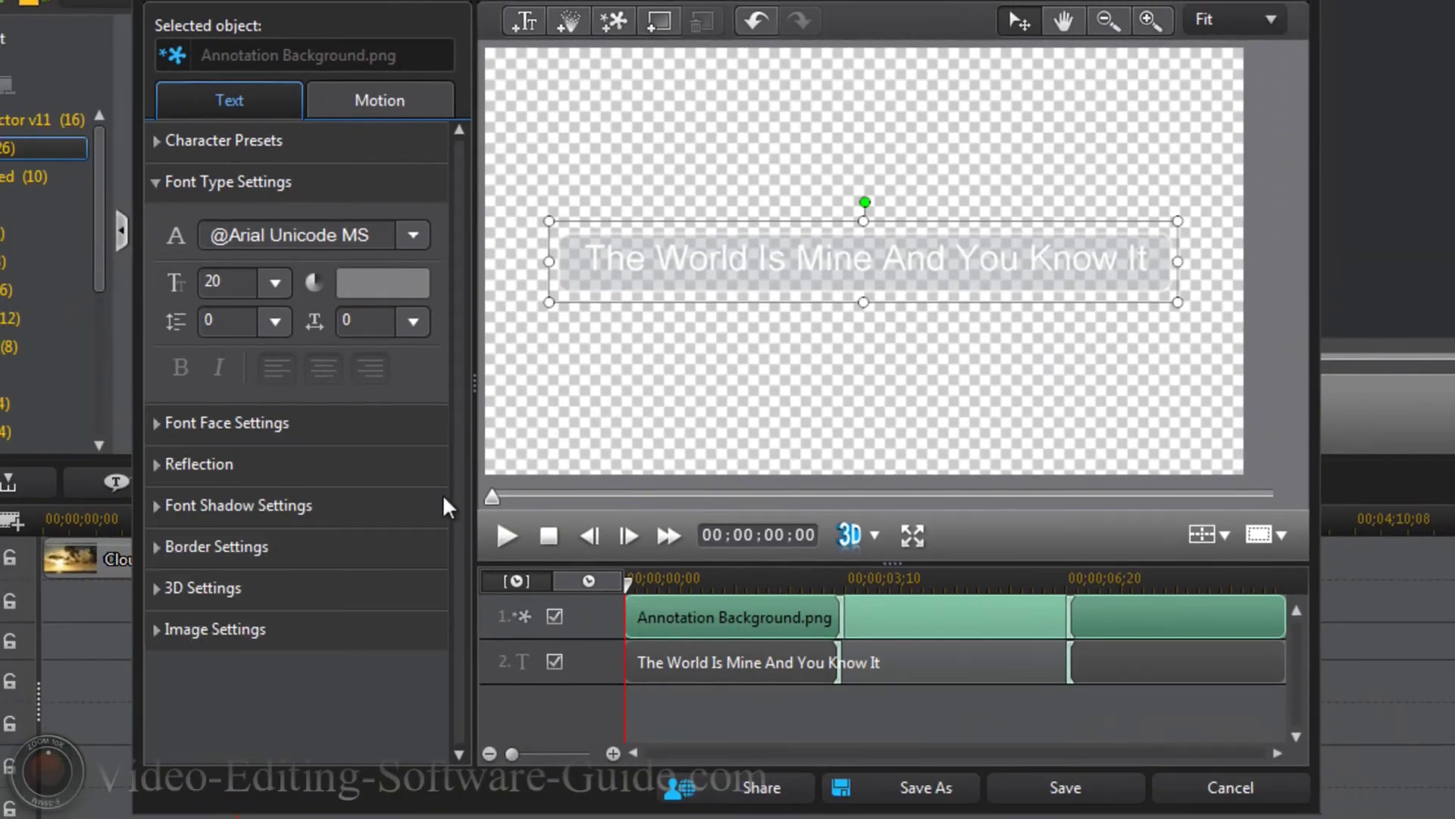
{"action": "left_click", "coordinate": [158, 629]}
{"action": "left_click_drag", "start_coordinate": [457, 367], "coordinate": [447, 658]}
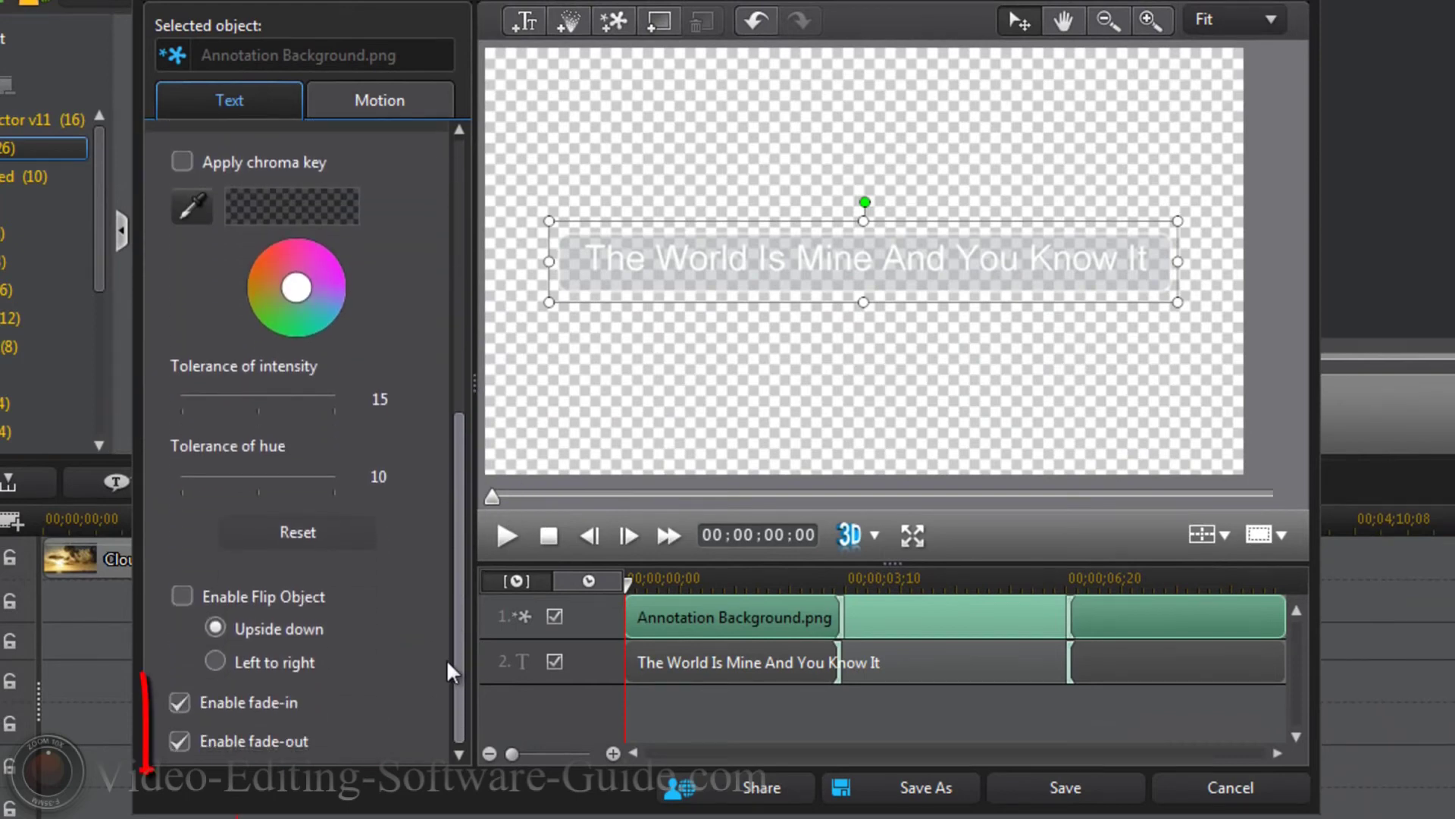
{"action": "left_click", "coordinate": [177, 708]}
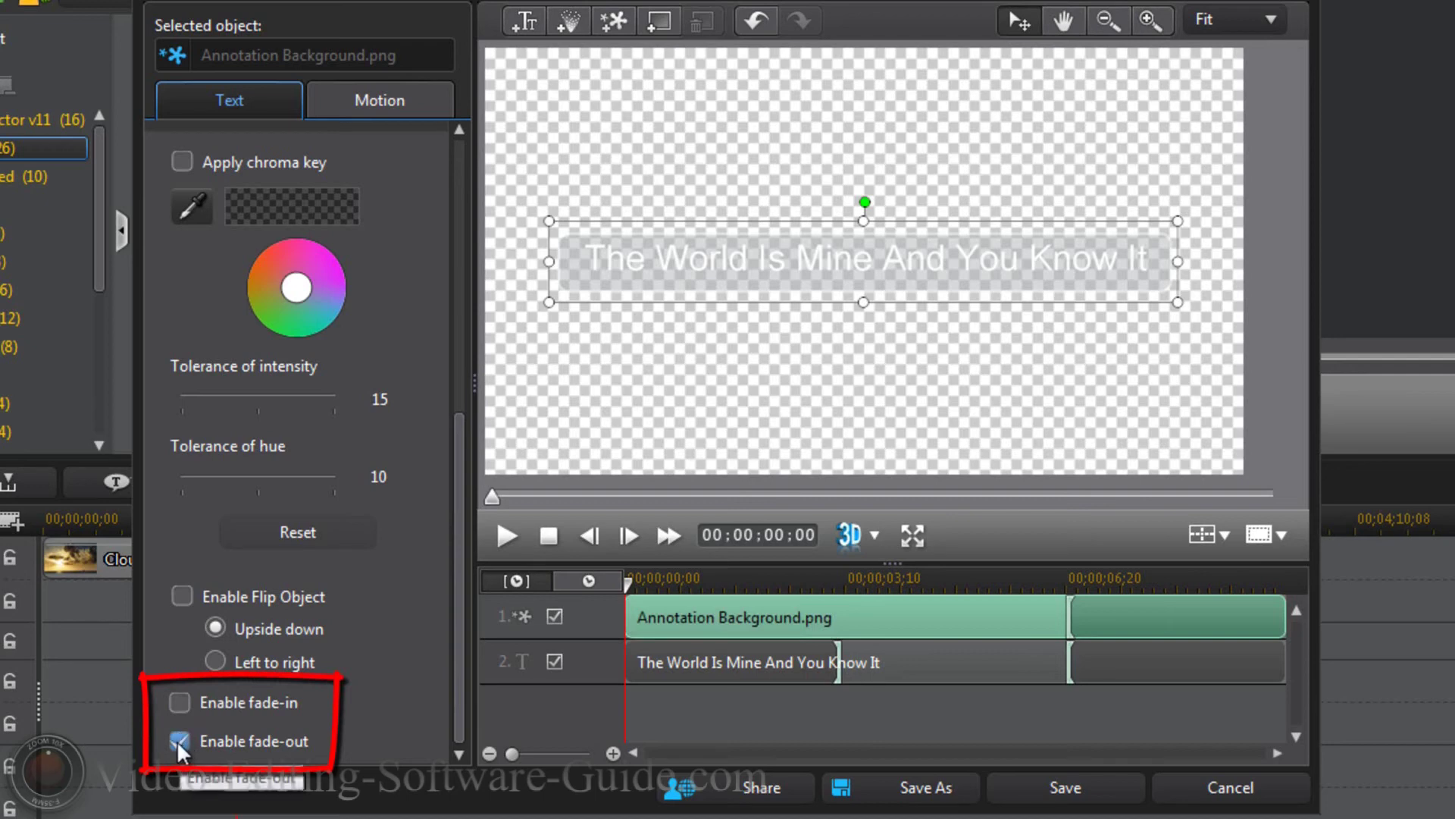
{"action": "left_click", "coordinate": [176, 739]}
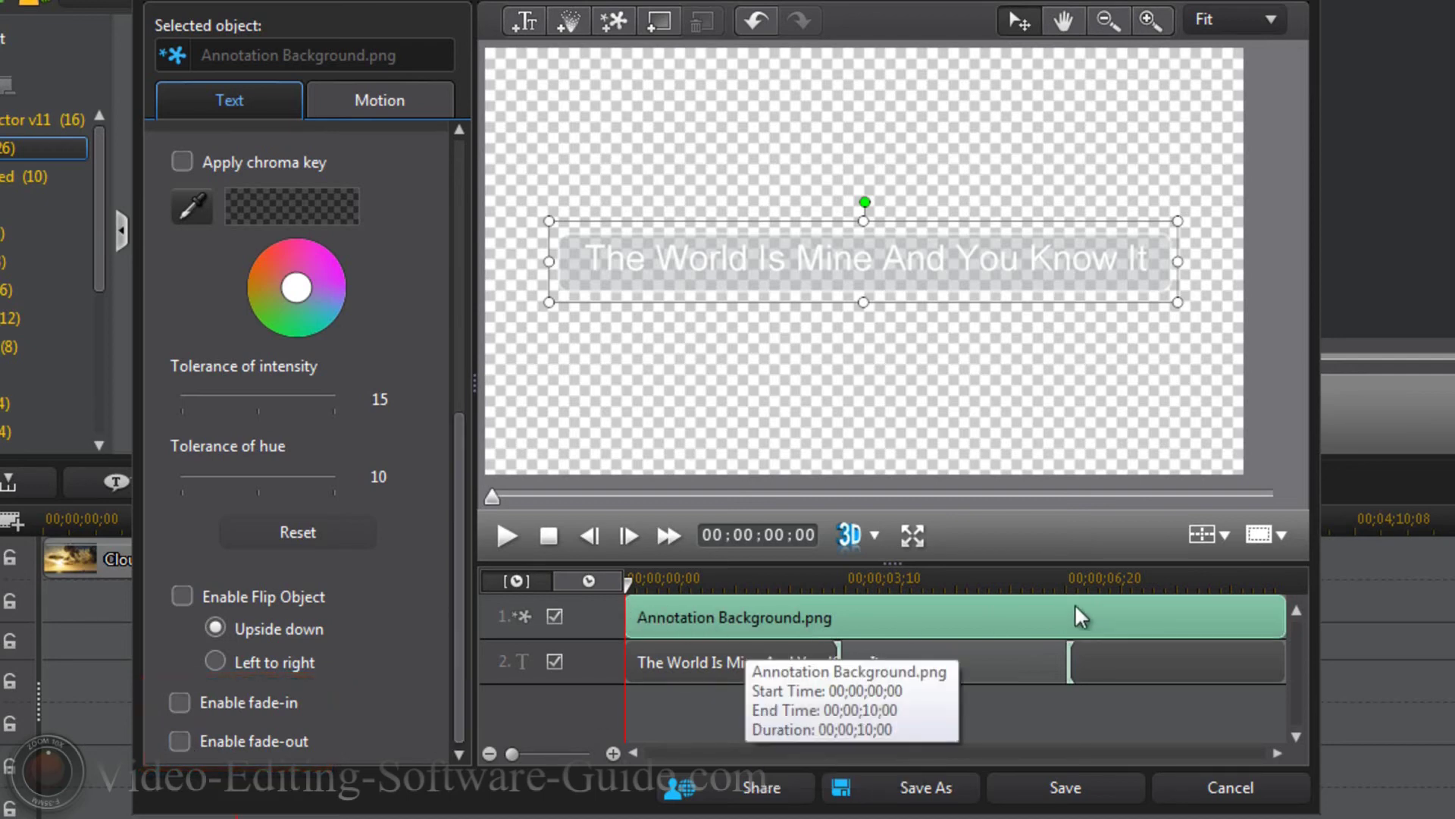
{"action": "left_click_drag", "start_coordinate": [461, 506], "coordinate": [466, 225]}
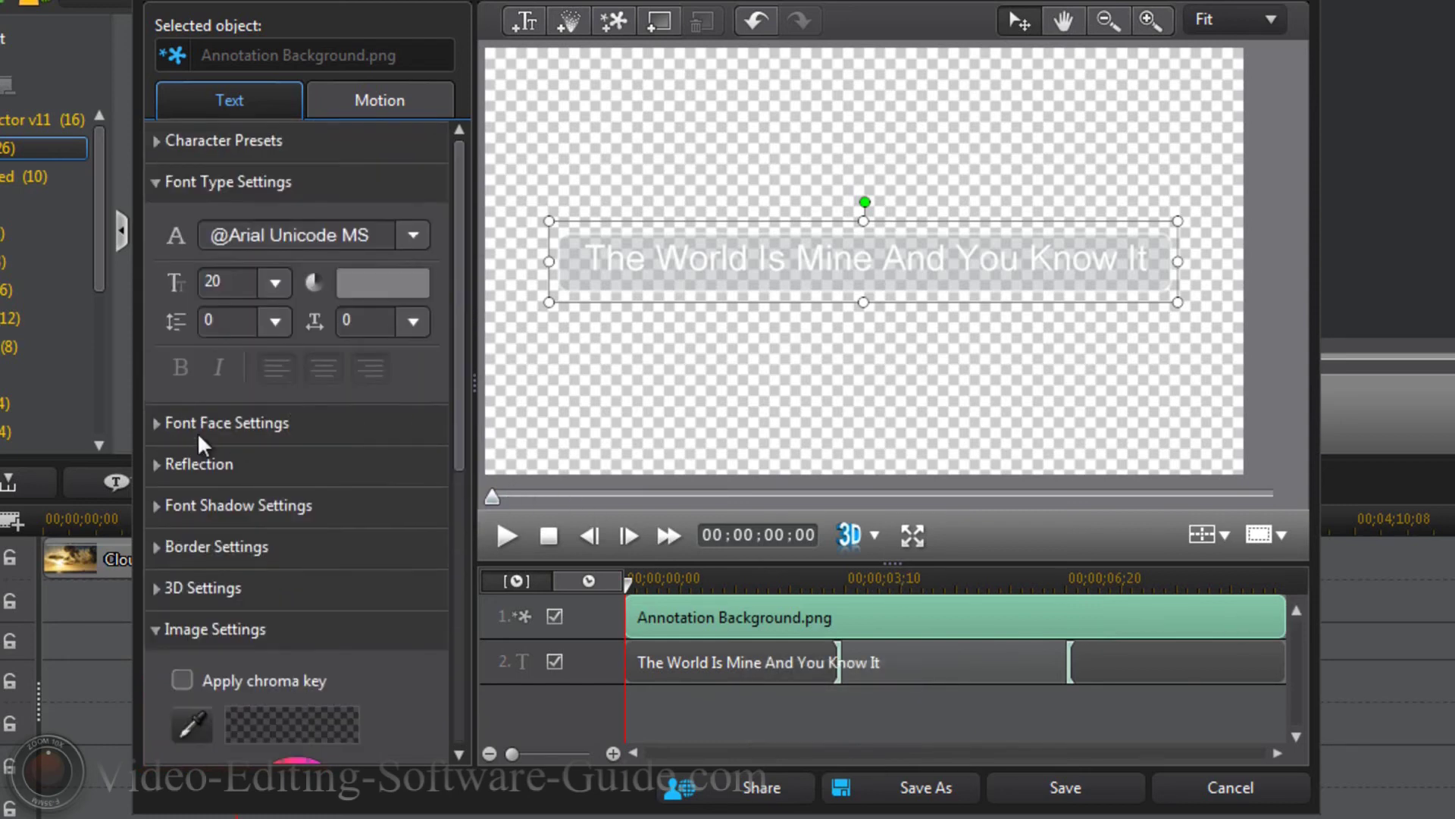
Select the title text object and review its settings
{"action": "left_click", "coordinate": [602, 656]}
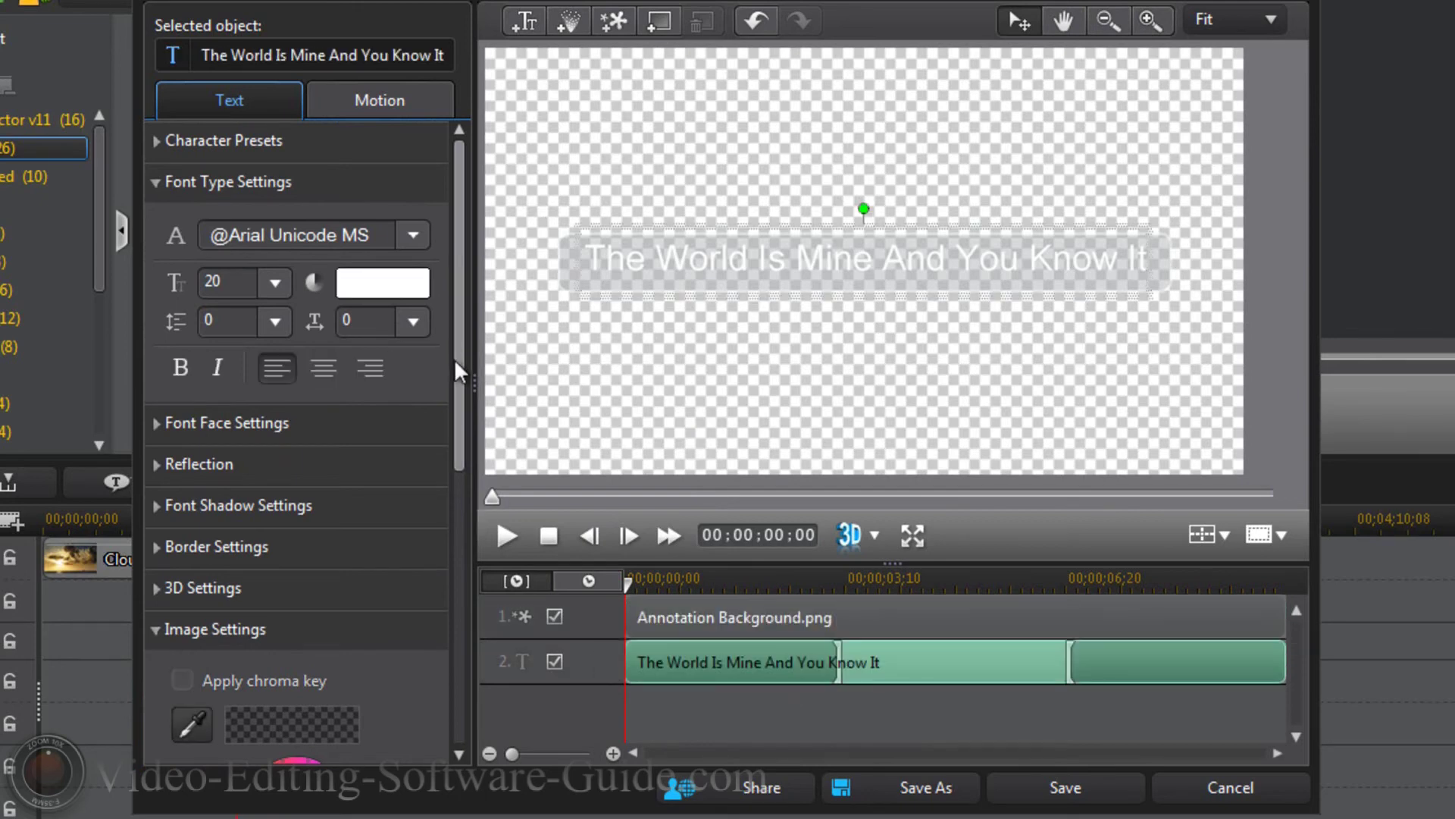
{"action": "left_click_drag", "start_coordinate": [453, 358], "coordinate": [430, 725]}
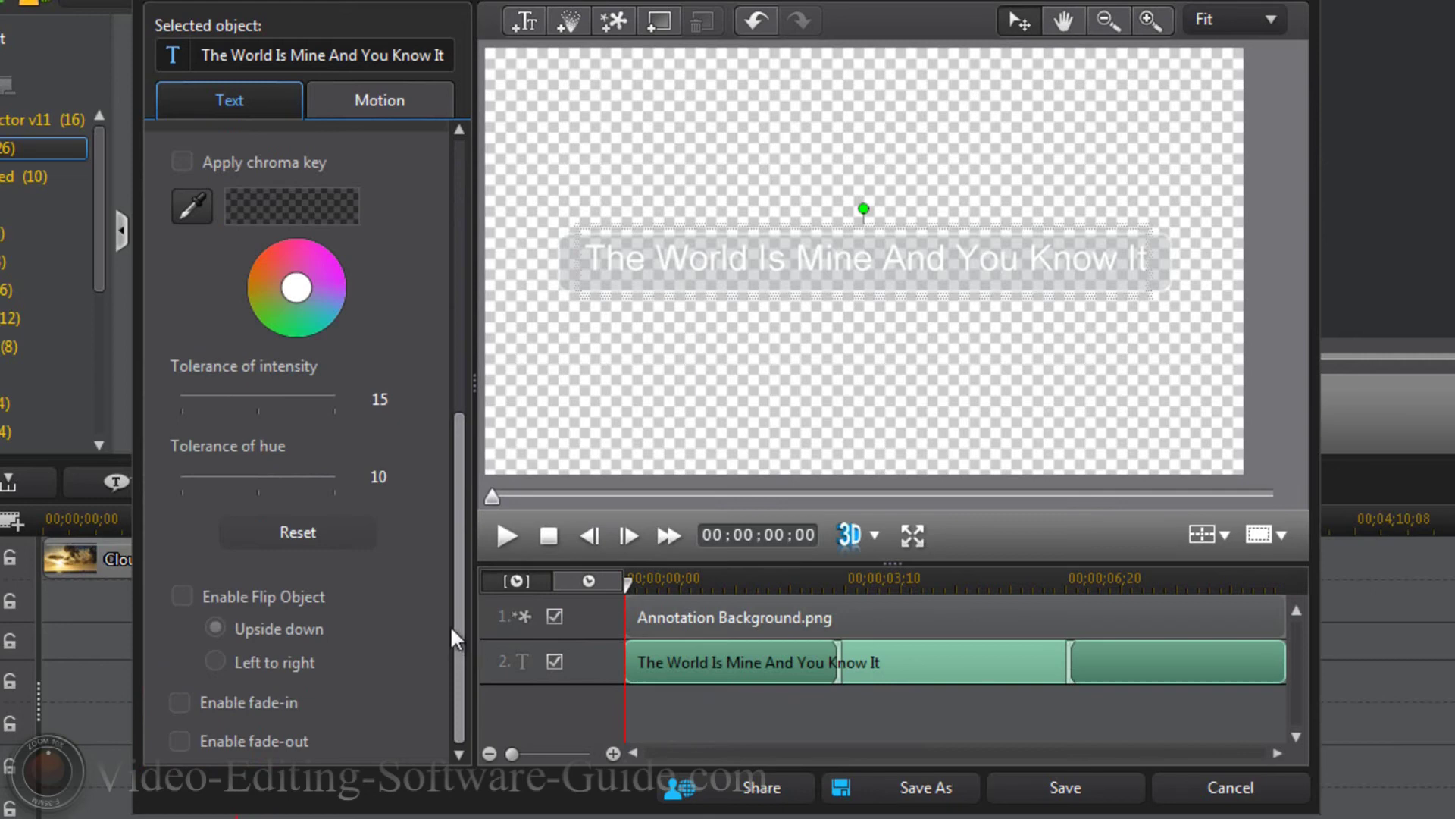
{"action": "left_click_drag", "start_coordinate": [459, 626], "coordinate": [467, 493]}
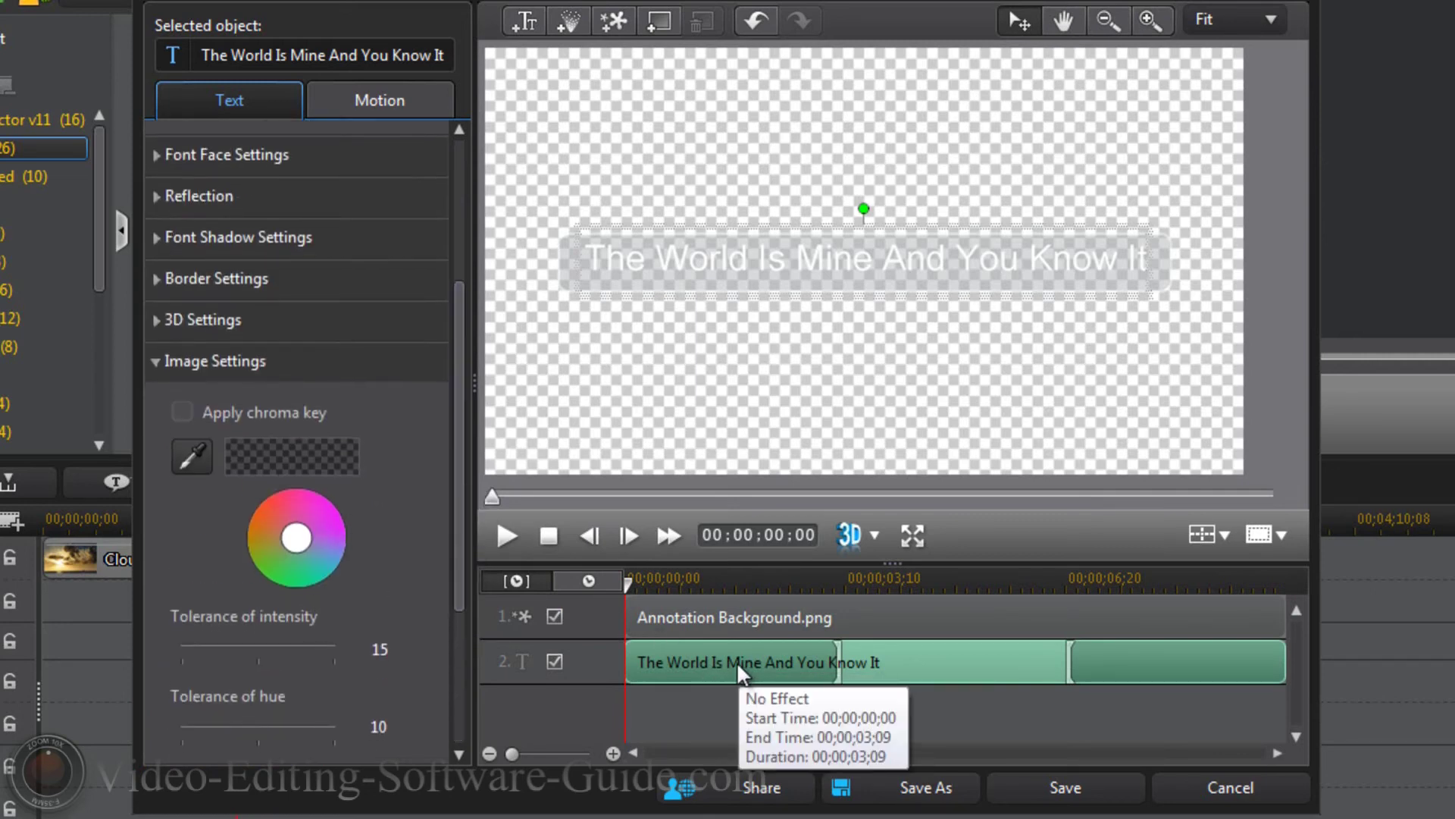
{"action": "mouse_move", "coordinate": [1135, 654]}
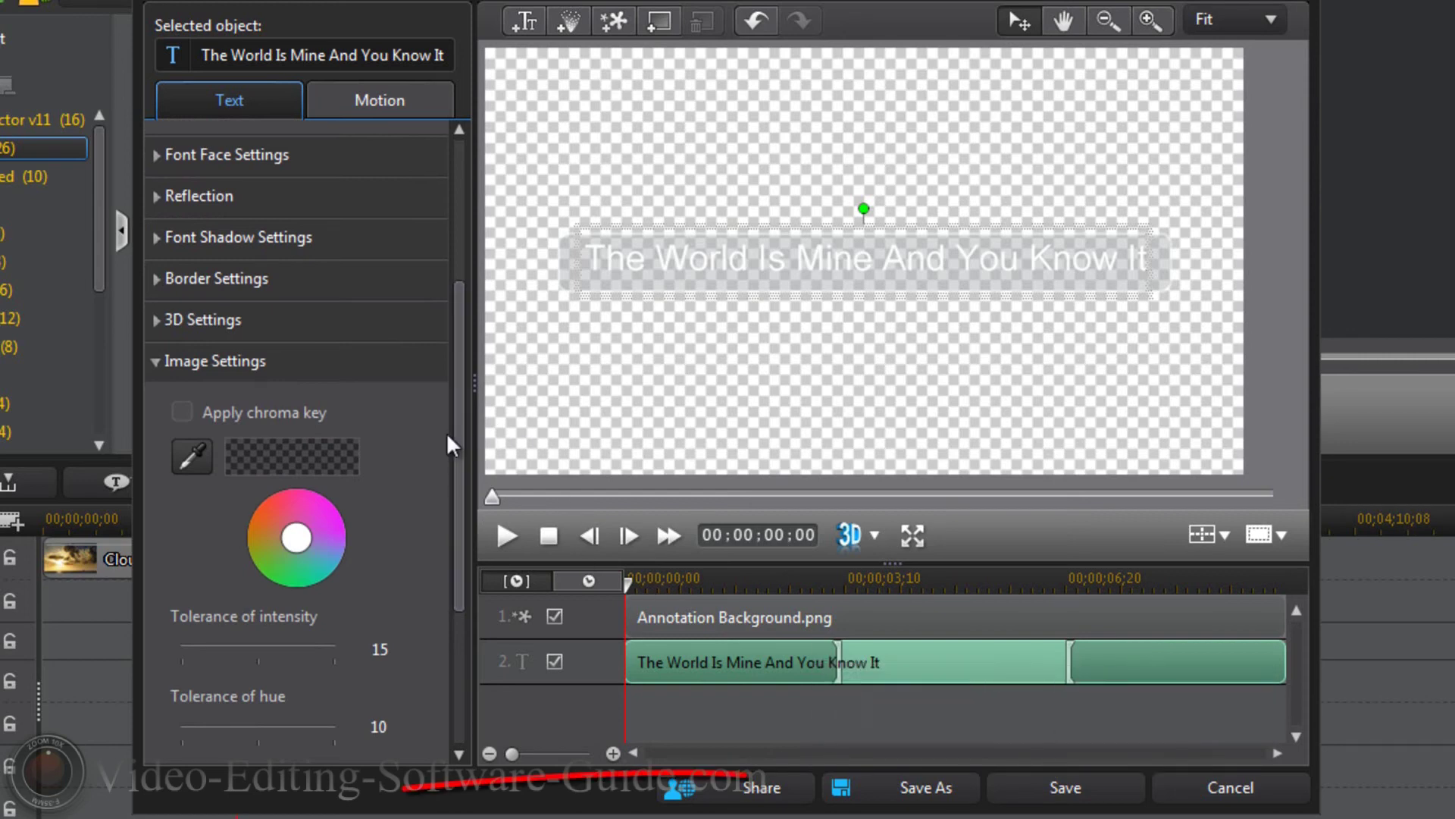
{"action": "left_click_drag", "start_coordinate": [452, 438], "coordinate": [458, 274]}
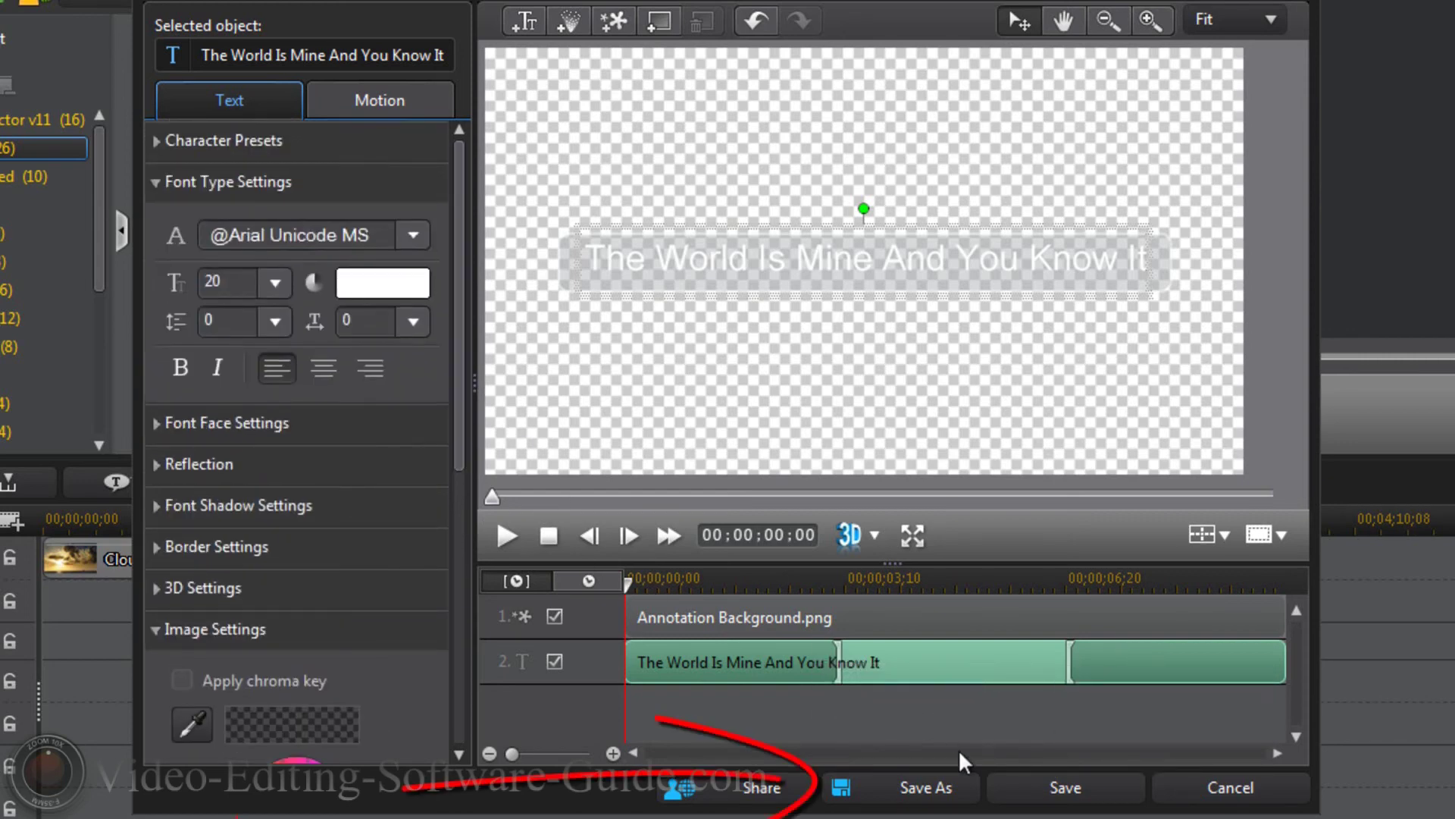
Save the title as custom template 'YouTube Annotaition' and return to the Edit workspace
{"action": "left_click", "coordinate": [932, 784]}
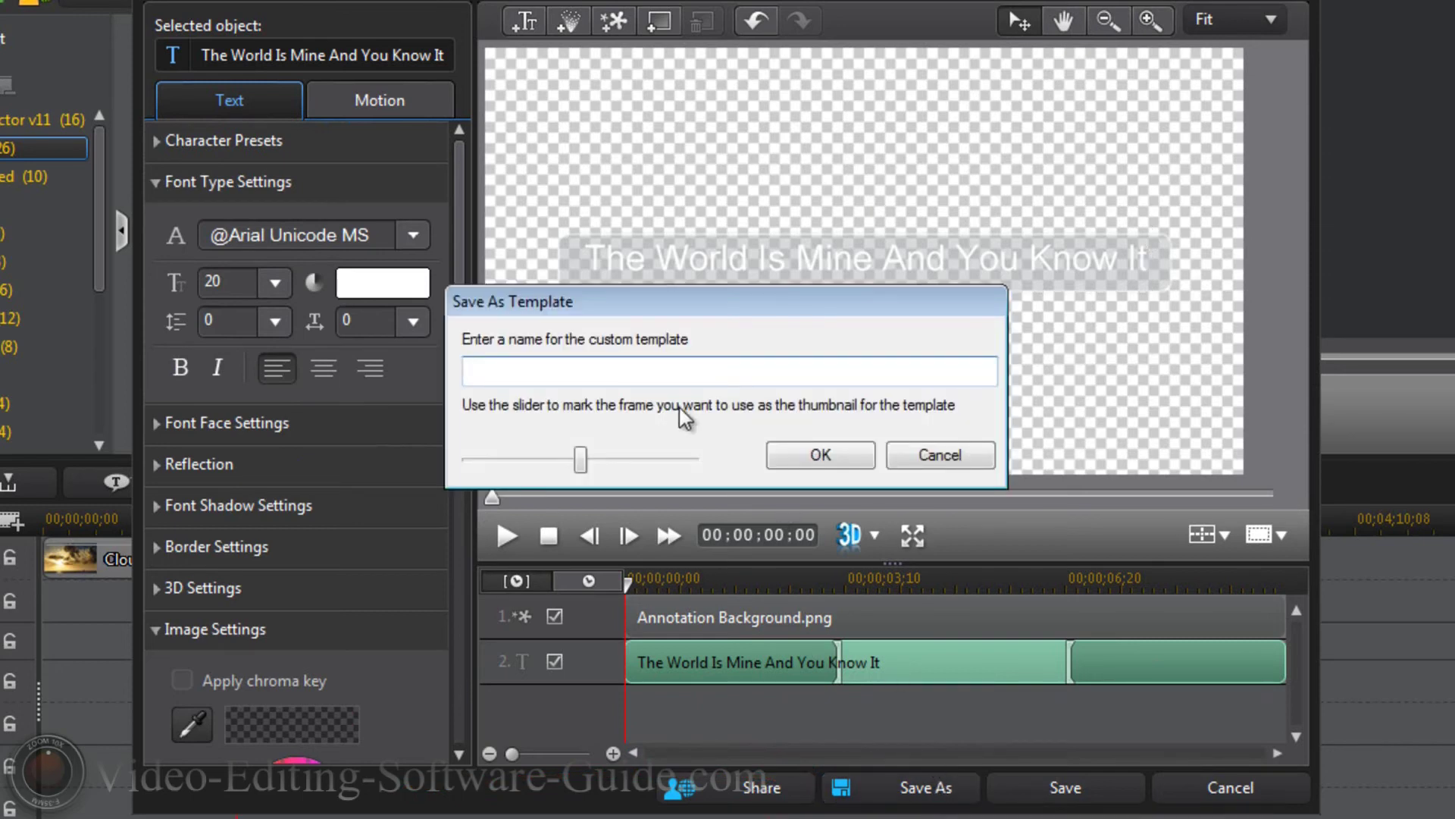
{"action": "type", "text": "YouTube Annotaition"}
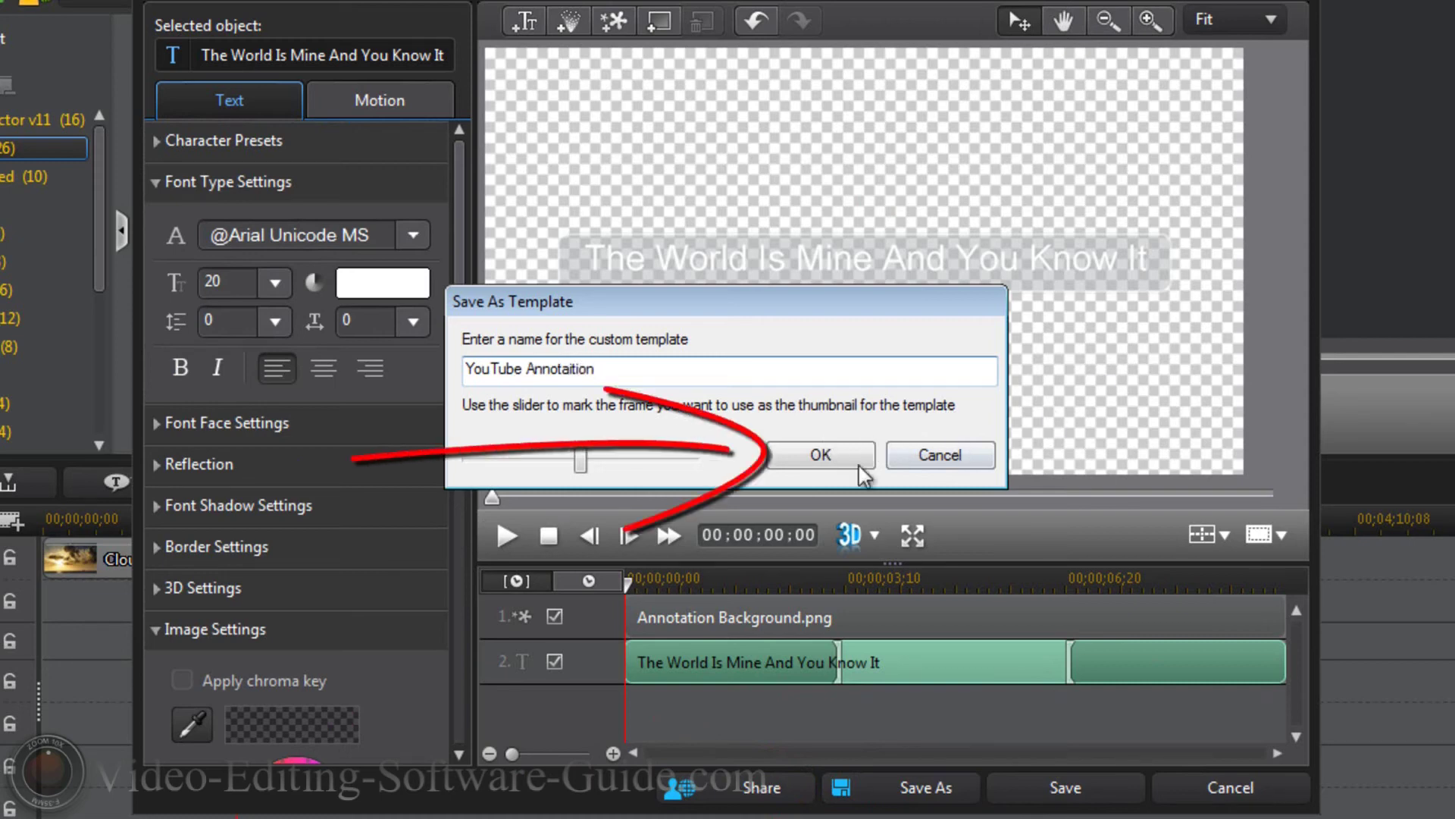
{"action": "left_click", "coordinate": [821, 455]}
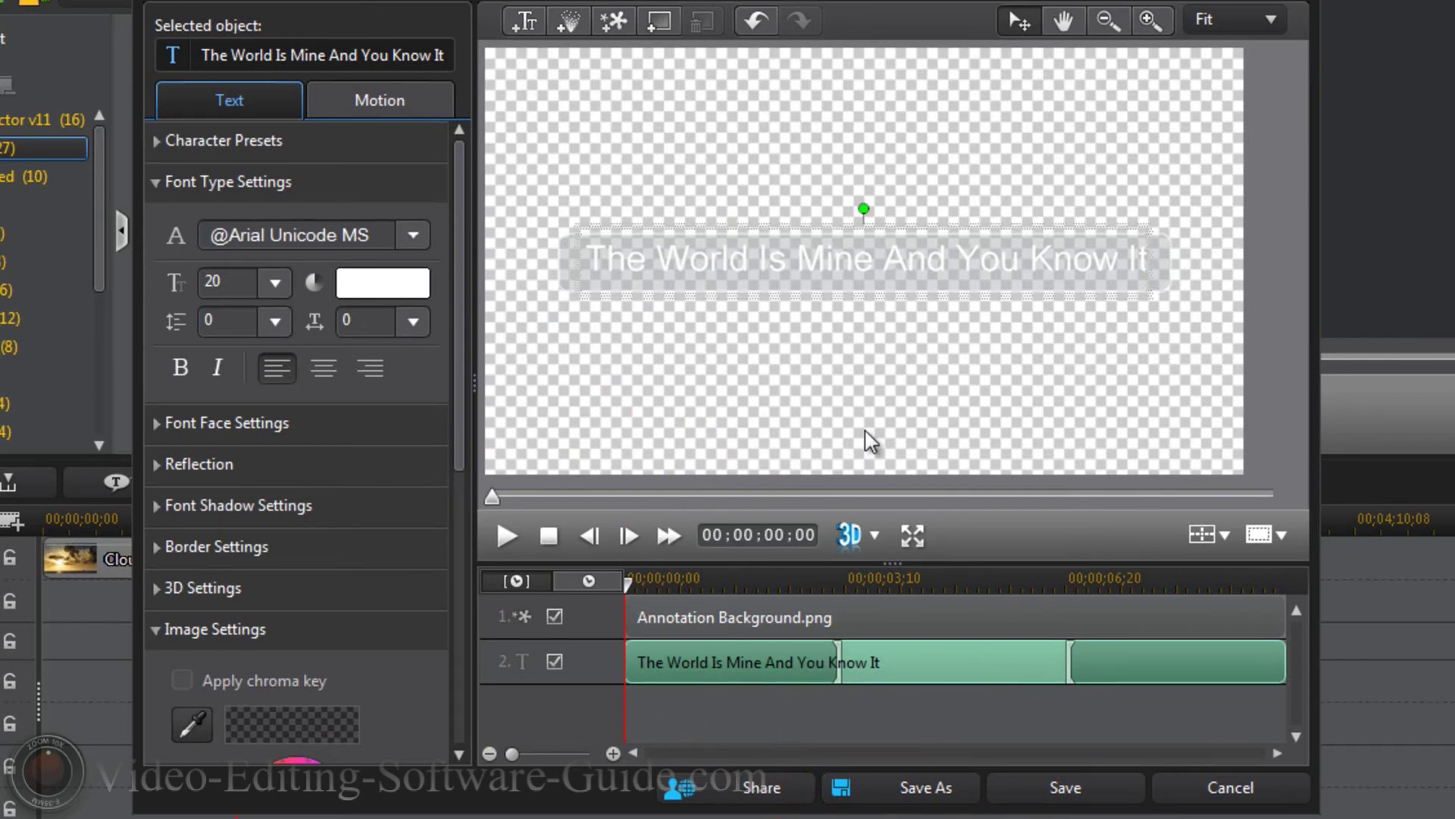
{"action": "left_click", "coordinate": [1049, 787]}
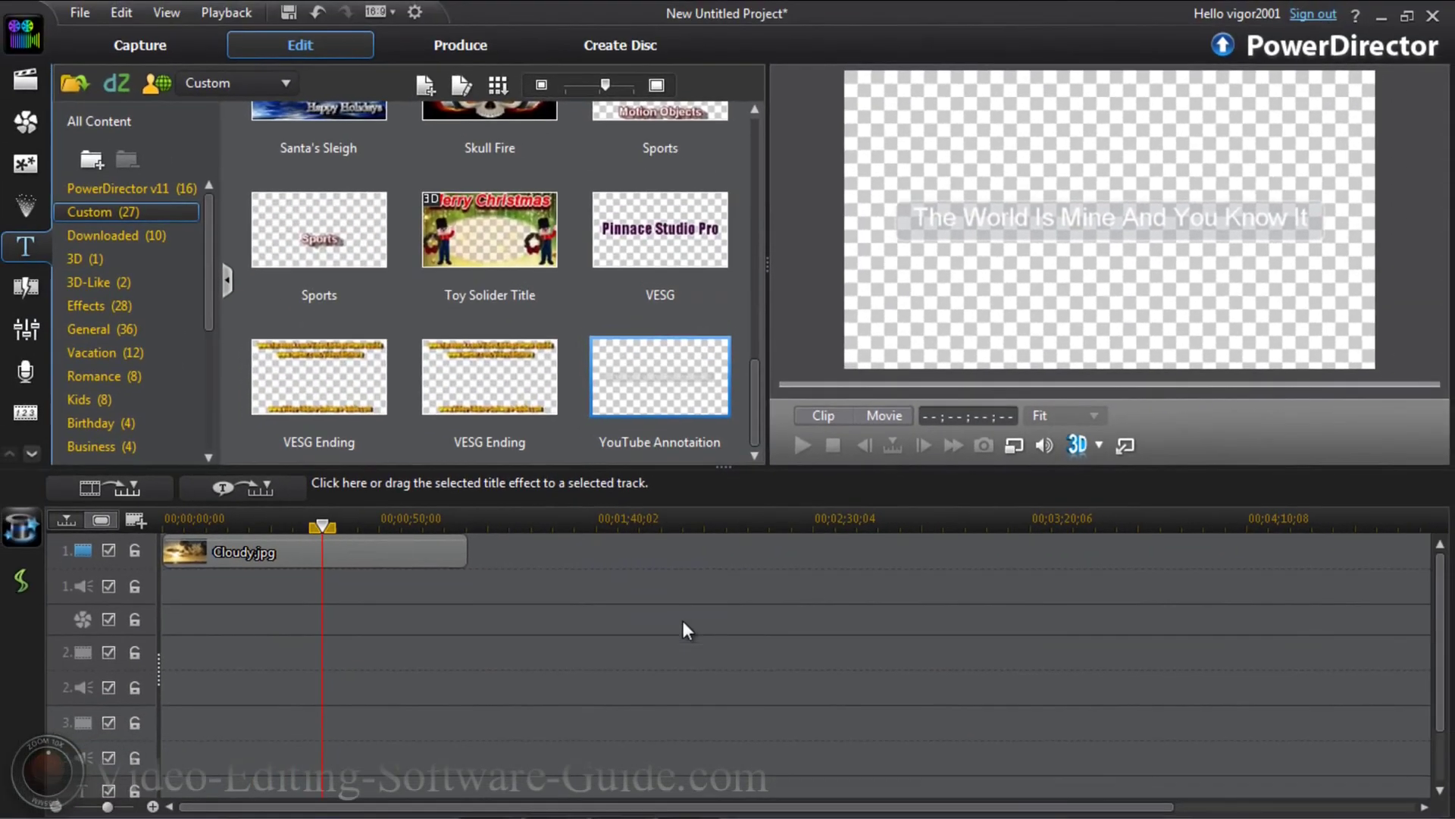
Place the YouTube Annotaition title on track 2 and stretch it to Cloudy.jpg's full length
{"action": "mouse_move", "coordinate": [665, 371]}
{"action": "left_mouse_down"}
{"action": "mouse_move", "coordinate": [559, 554]}
{"action": "mouse_move", "coordinate": [324, 641]}
{"action": "mouse_move", "coordinate": [173, 652]}
{"action": "left_mouse_up"}
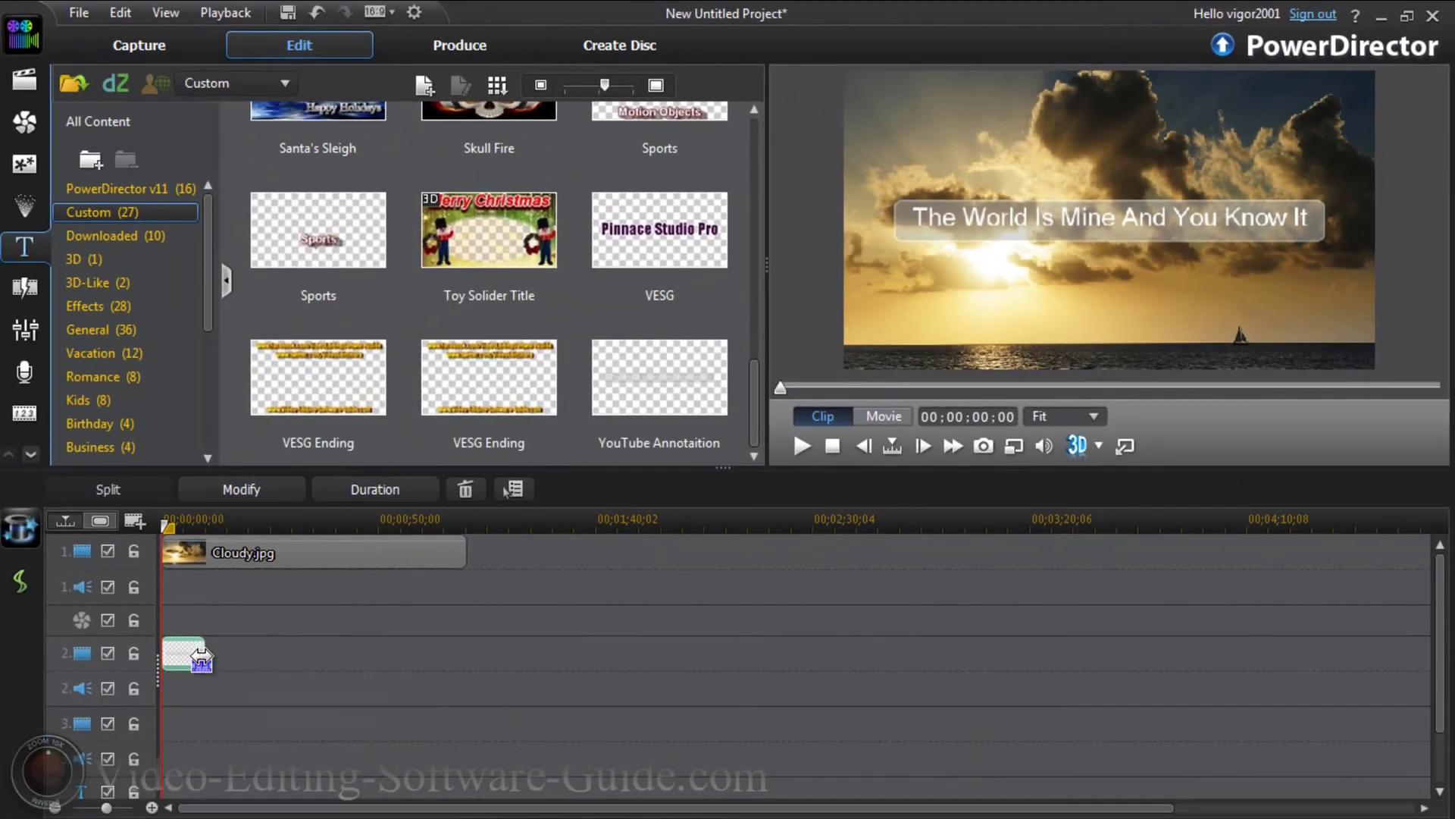
{"action": "left_click_drag", "start_coordinate": [201, 658], "coordinate": [468, 656]}
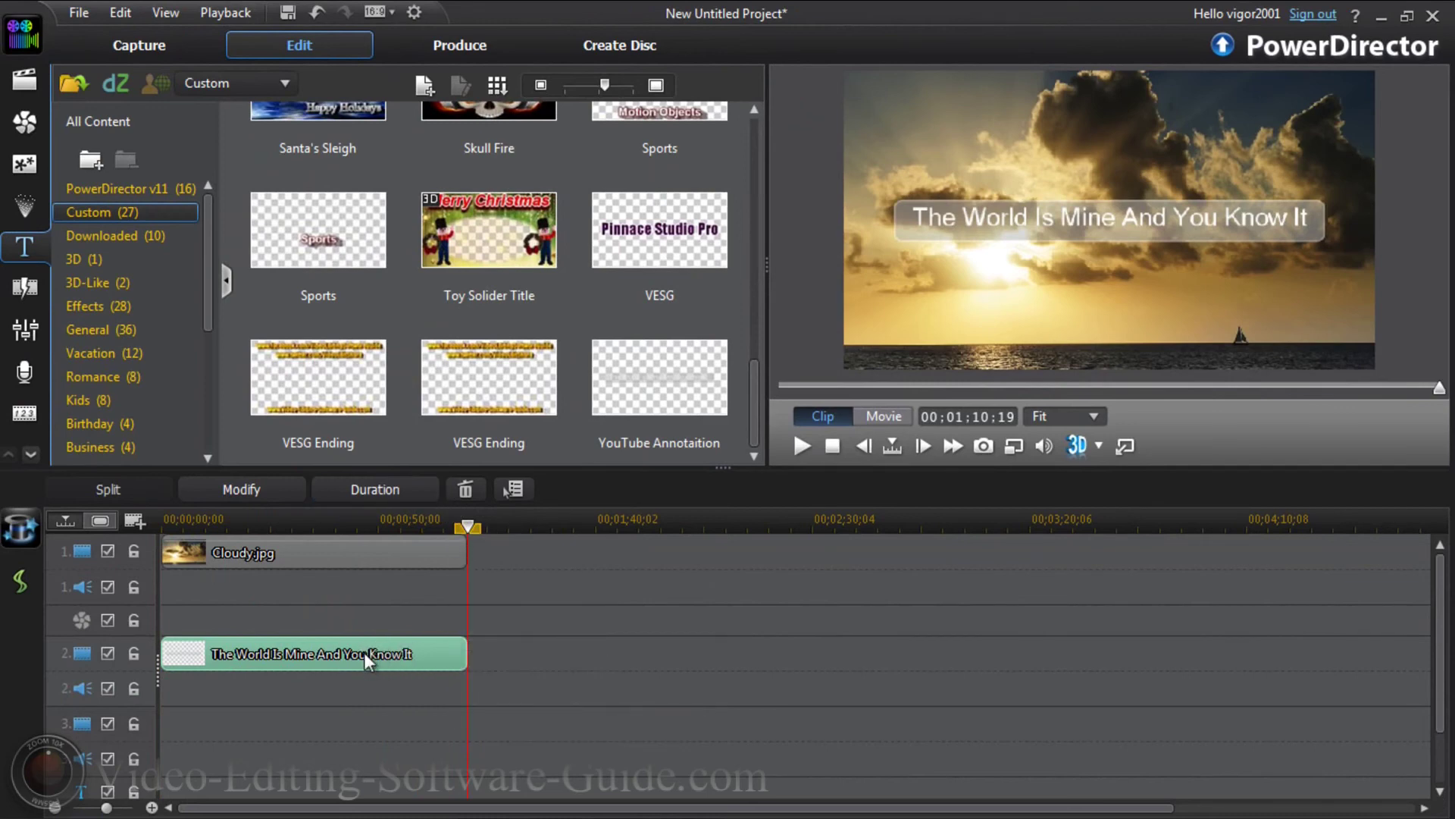
Reopen the title and try aligning its text to the bottom and left
{"action": "double_click", "coordinate": [367, 654]}
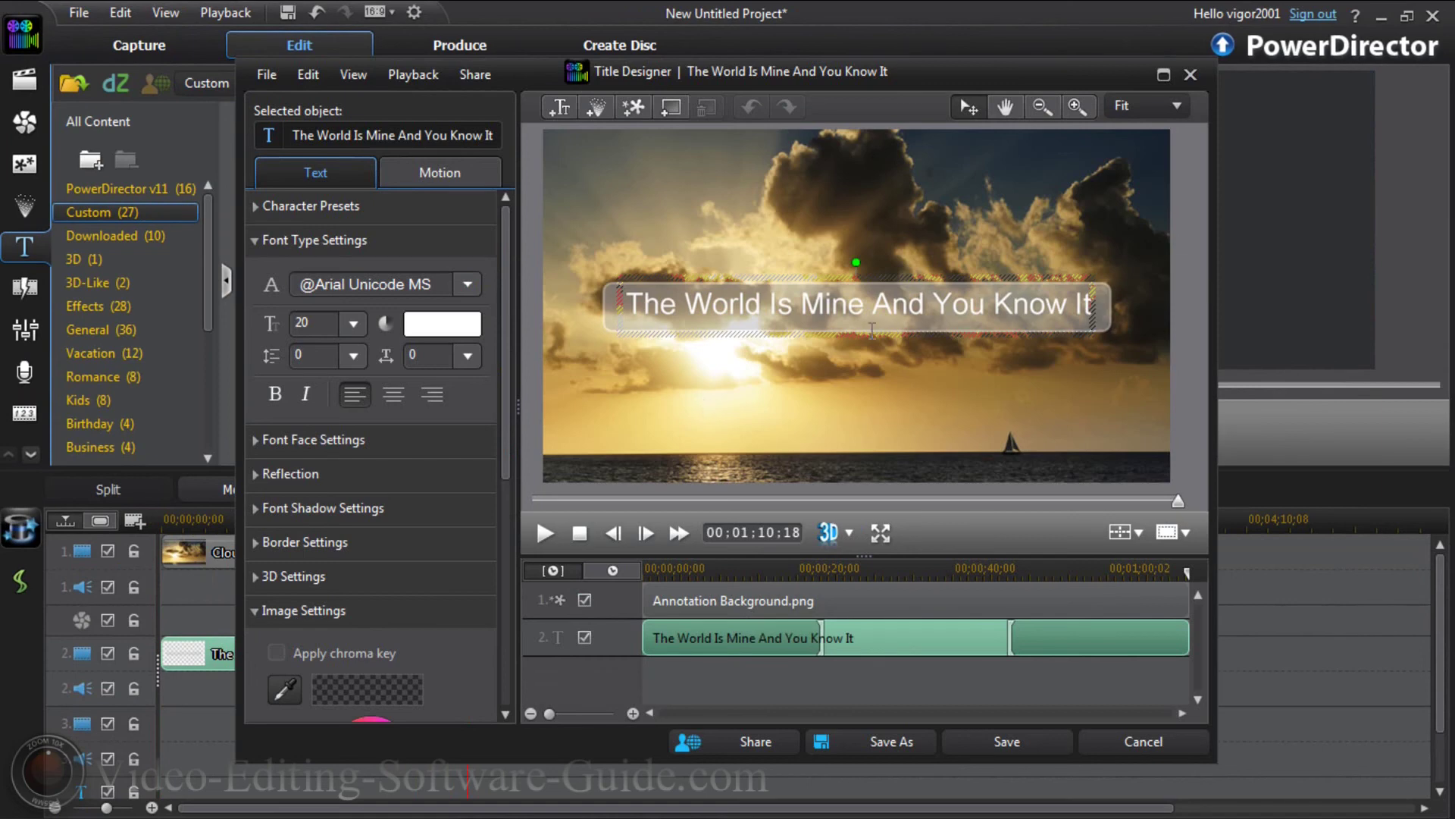
{"action": "left_click", "coordinate": [1138, 533]}
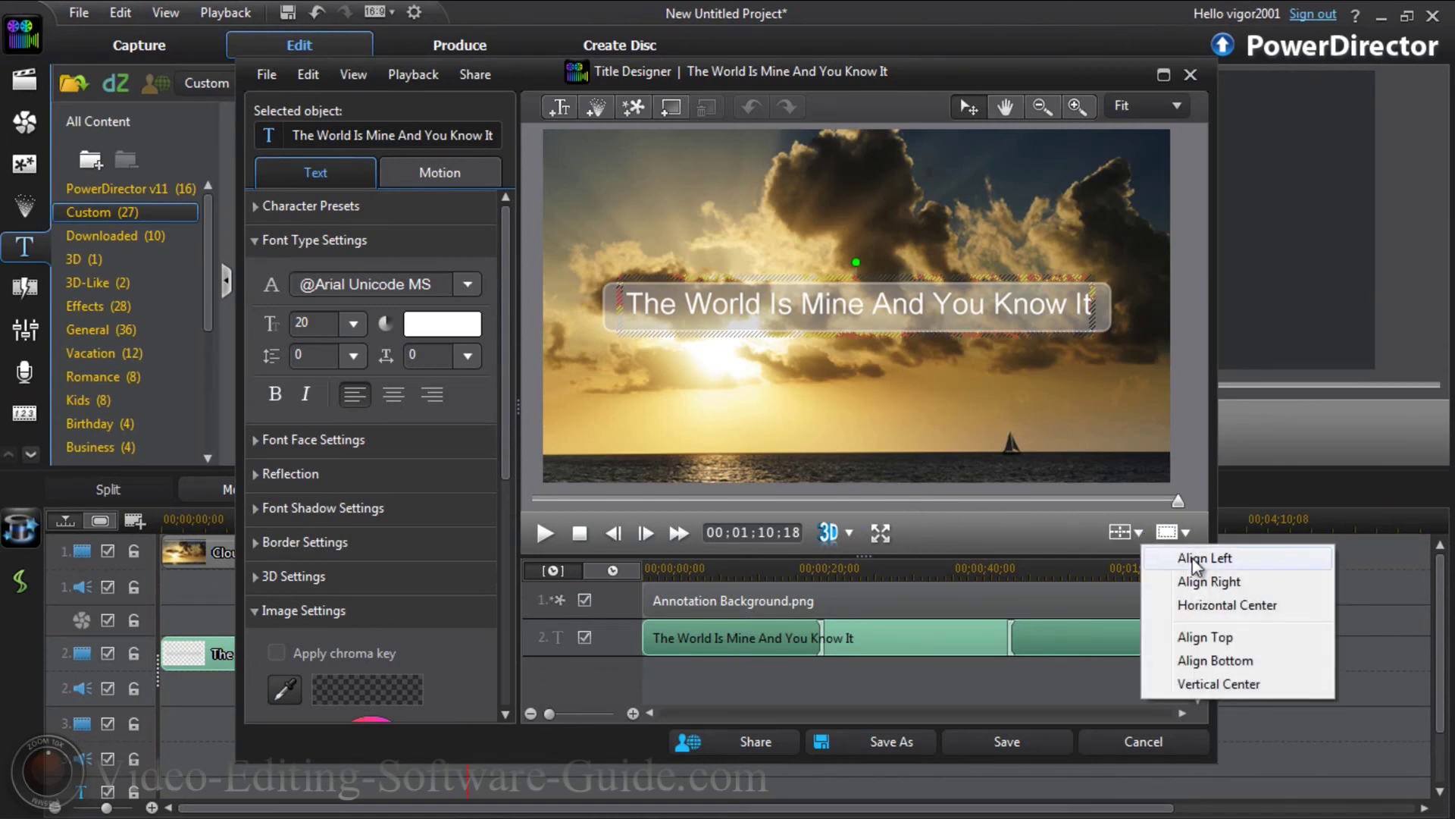
{"action": "left_click", "coordinate": [1193, 661]}
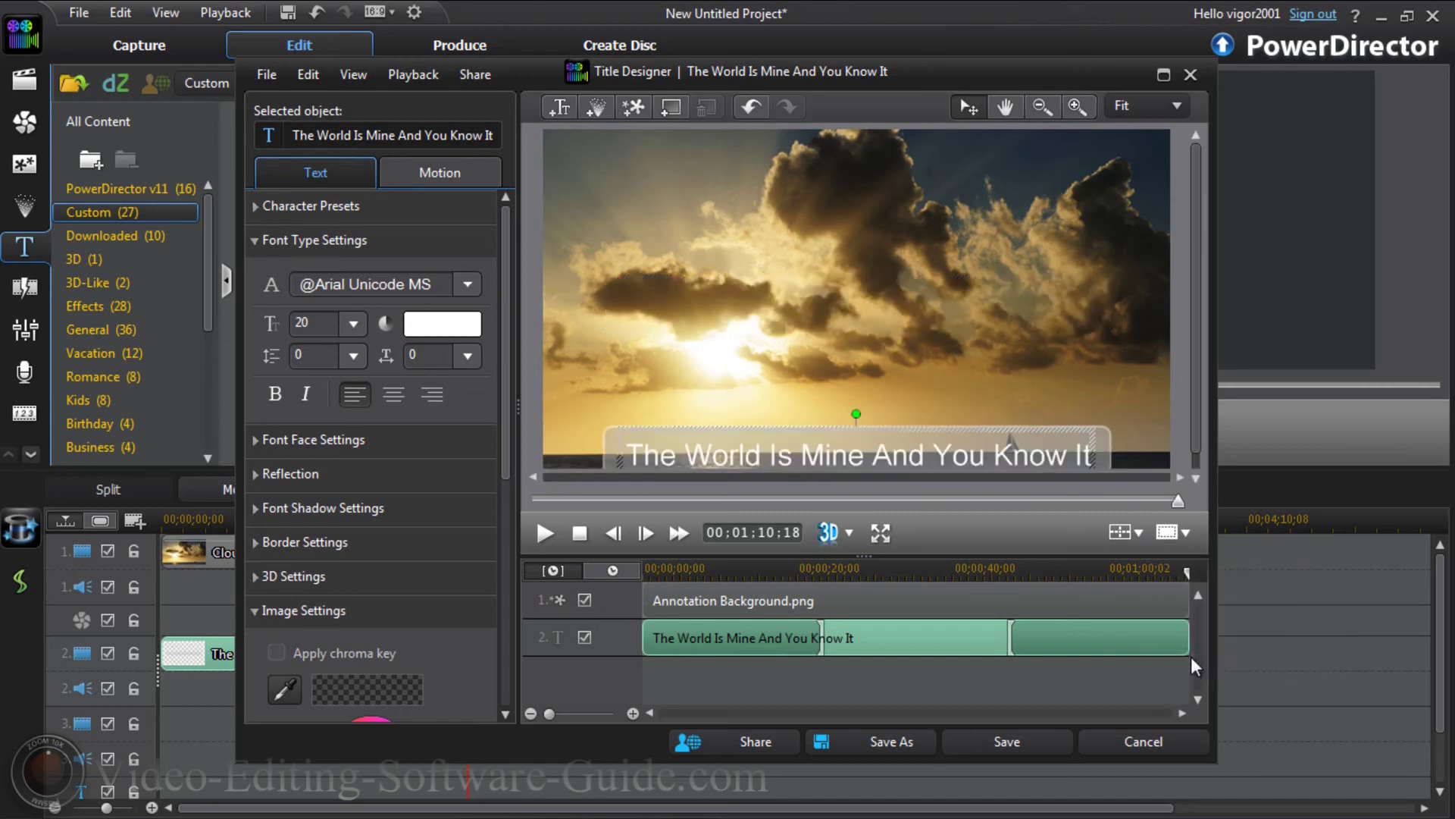
{"action": "scroll", "coordinate": [1193, 377], "scroll_direction": "down", "scroll_amount": 1}
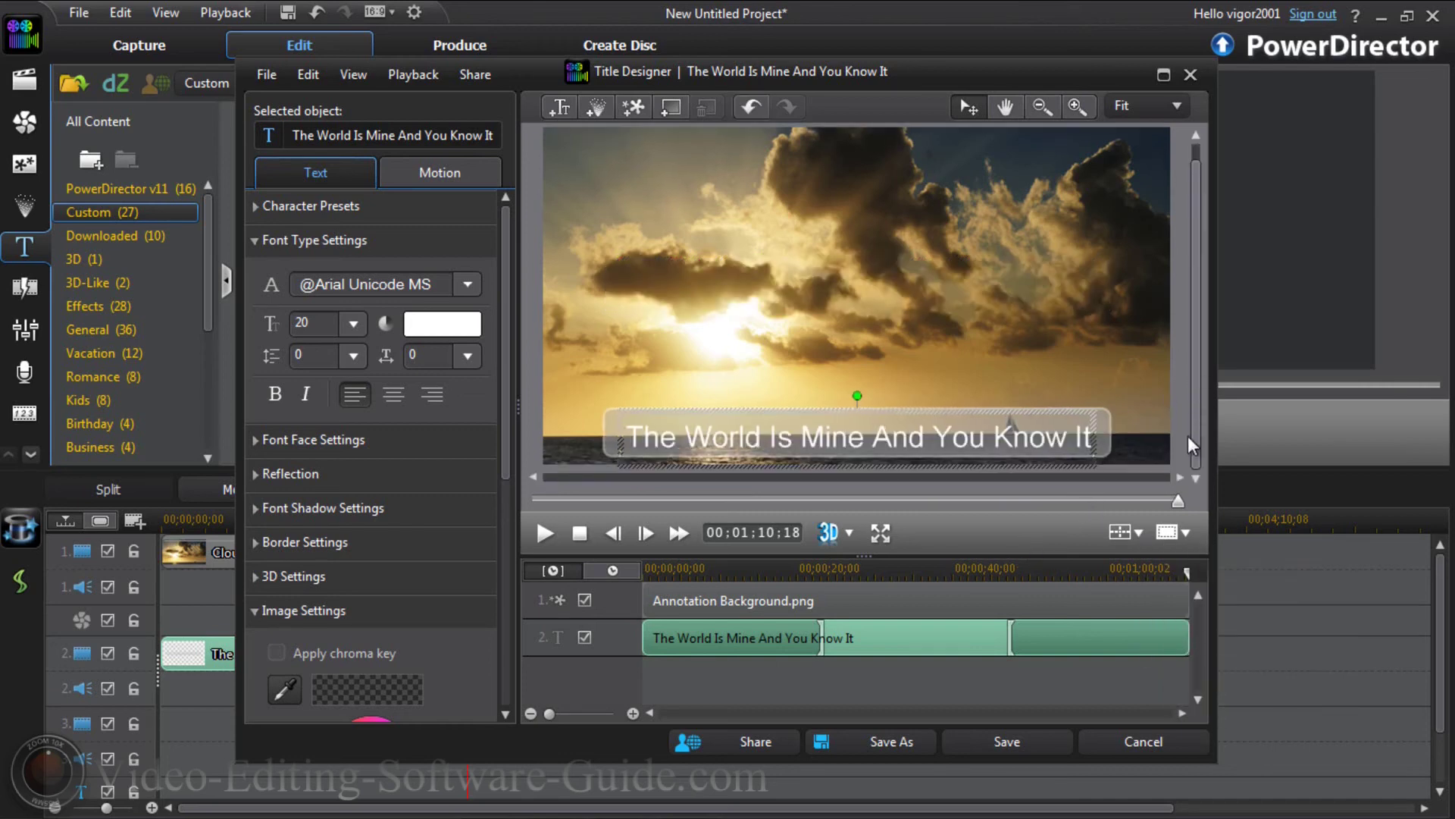
{"action": "left_click", "coordinate": [1140, 539]}
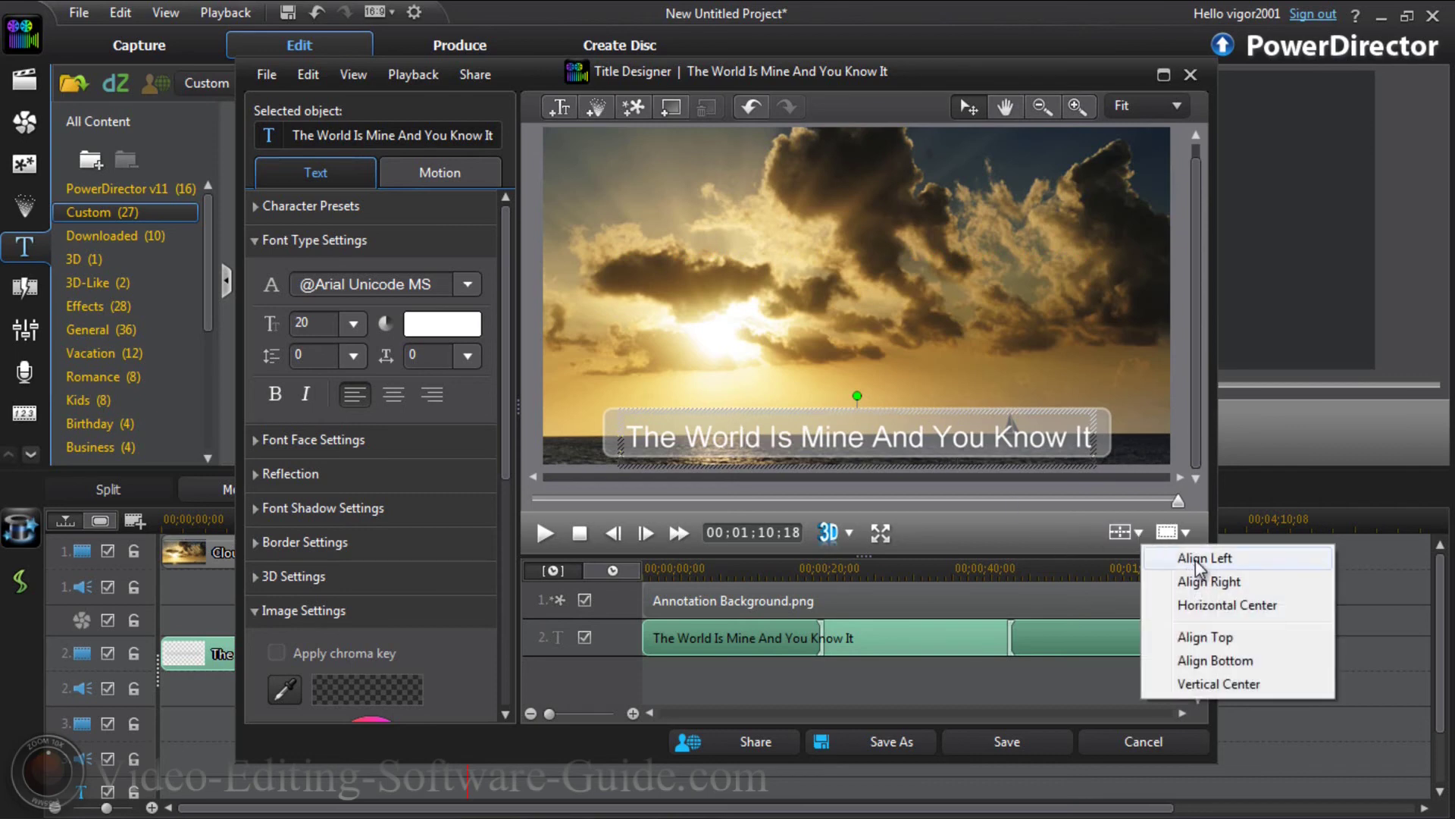
{"action": "left_click", "coordinate": [1198, 563]}
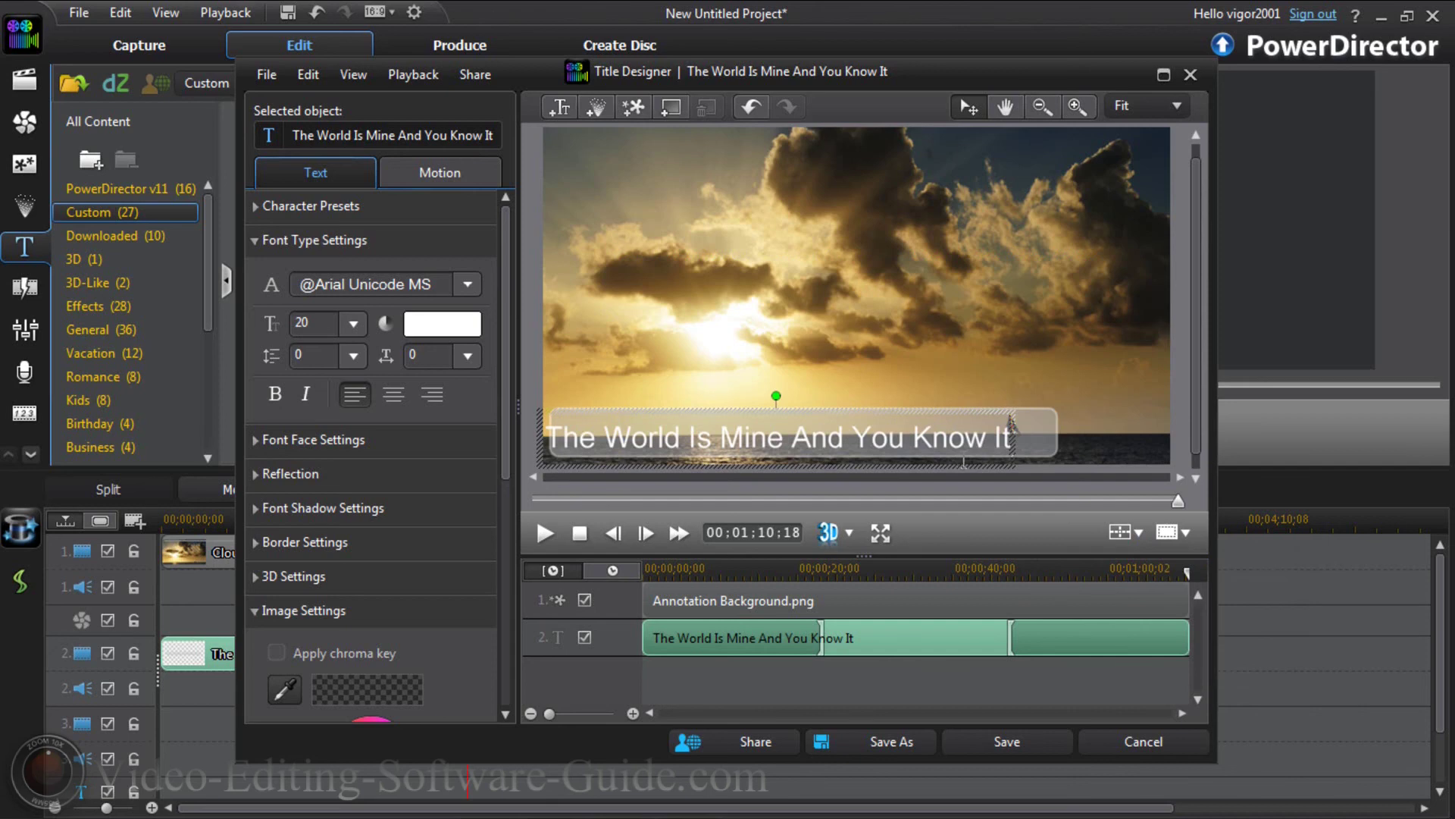
Align the gray box left, drag box and text to mid-sky, then close the editor
{"action": "left_click", "coordinate": [612, 607]}
{"action": "left_click", "coordinate": [1137, 533]}
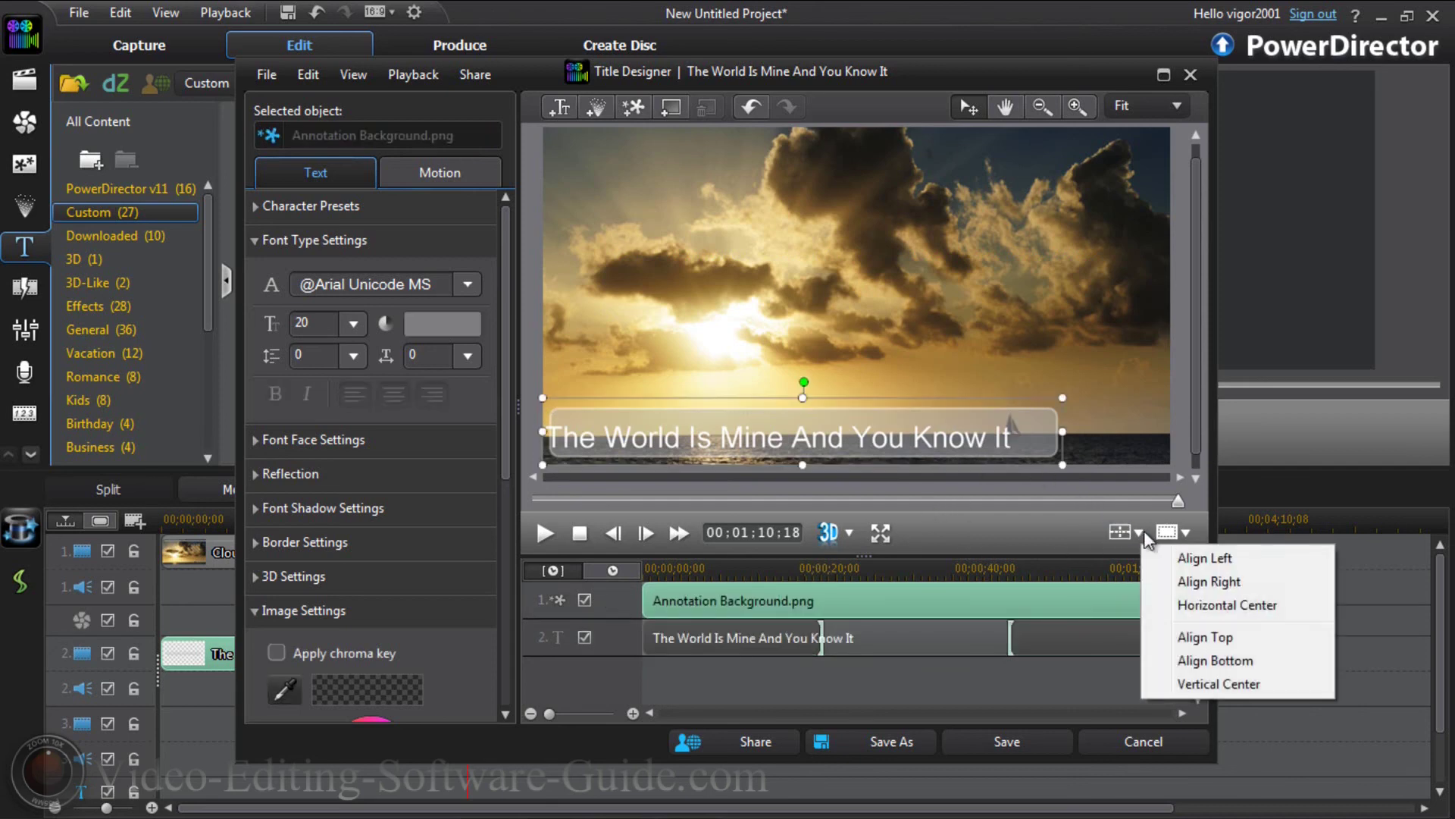
{"action": "left_click", "coordinate": [1177, 559]}
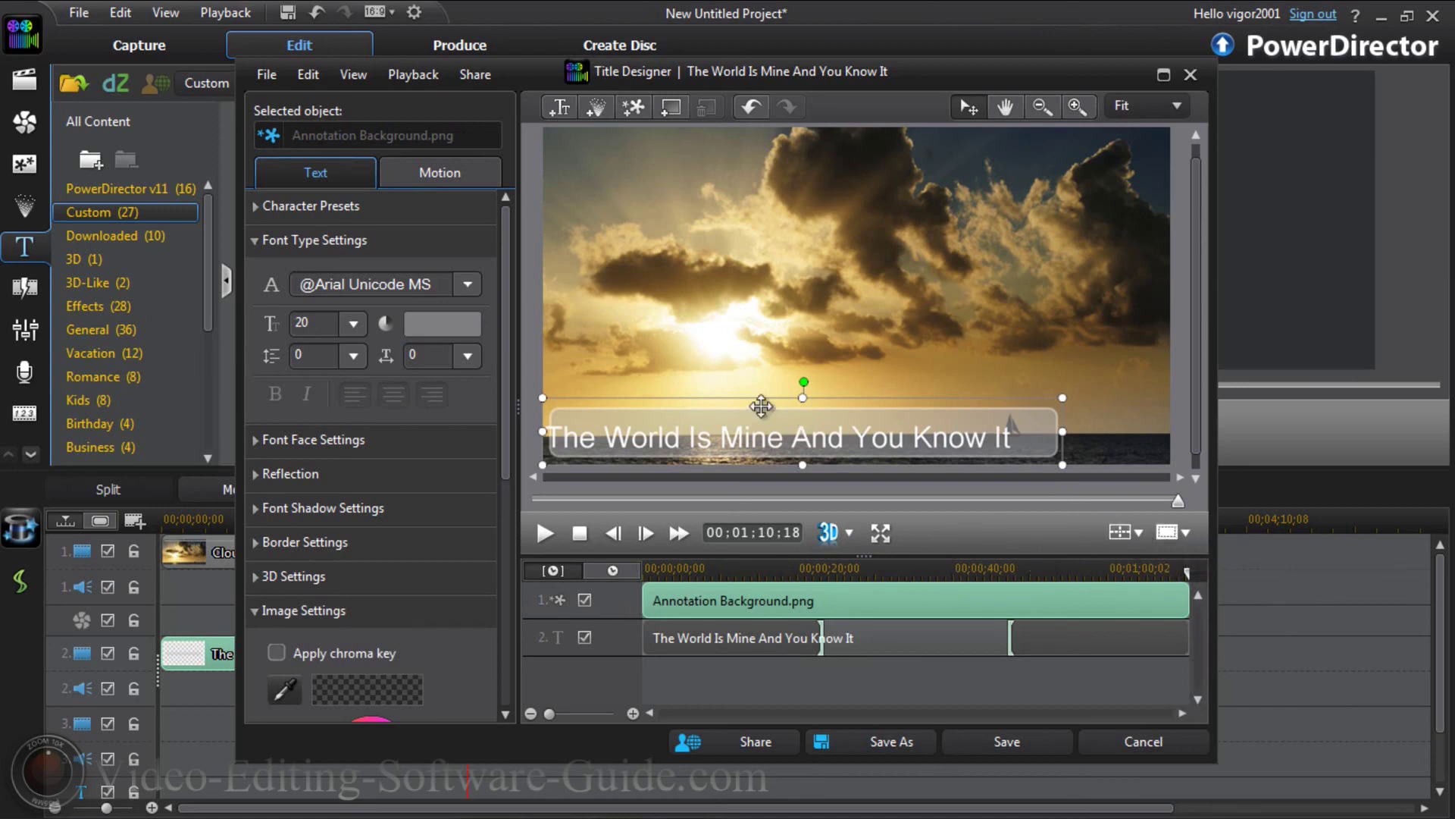
{"action": "mouse_move", "coordinate": [792, 400]}
{"action": "left_mouse_down"}
{"action": "mouse_move", "coordinate": [864, 337]}
{"action": "mouse_move", "coordinate": [835, 311]}
{"action": "left_mouse_up"}
{"action": "left_click", "coordinate": [775, 443]}
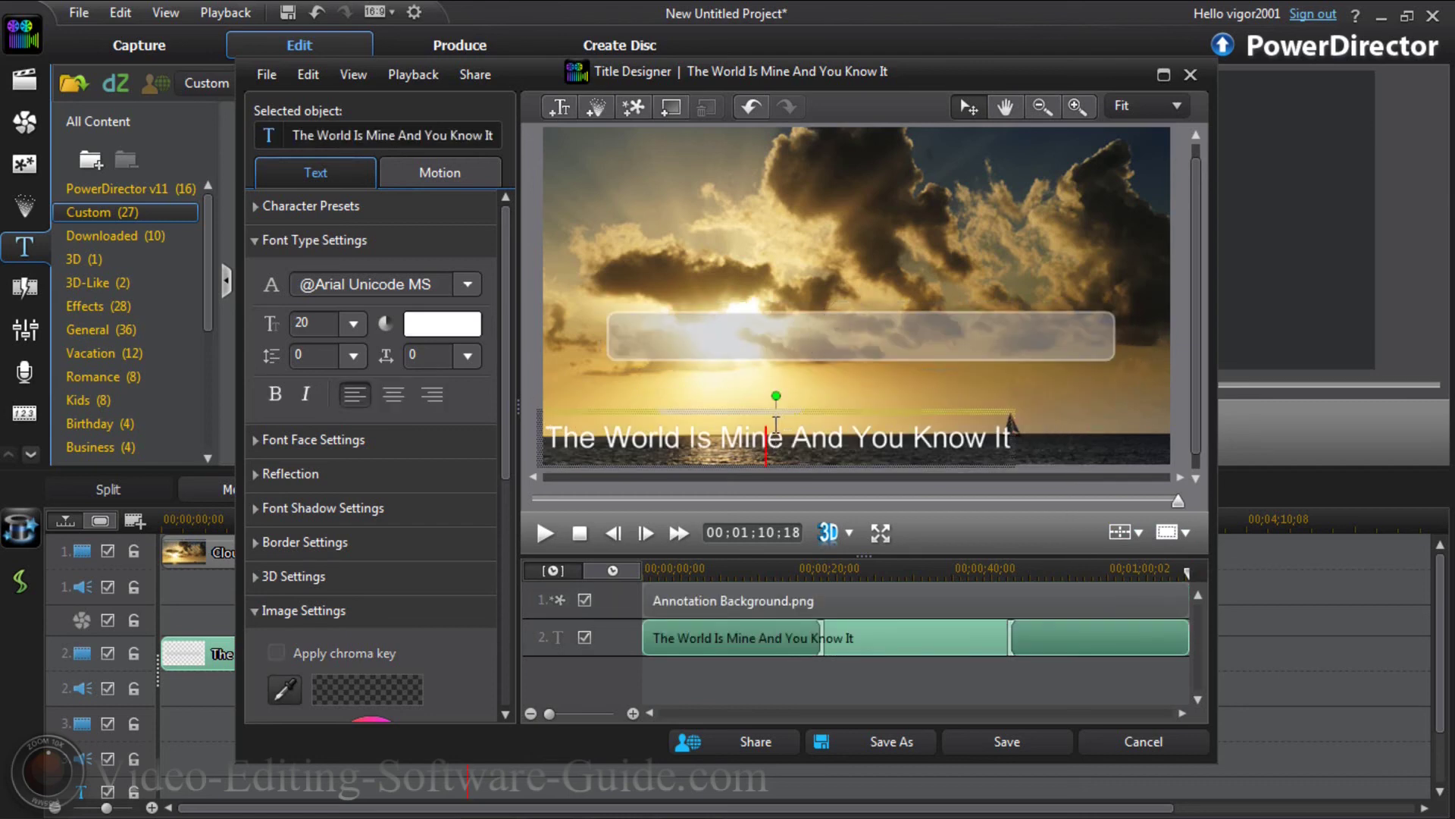
{"action": "mouse_move", "coordinate": [776, 412]}
{"action": "left_mouse_down"}
{"action": "mouse_move", "coordinate": [855, 307]}
{"action": "mouse_move", "coordinate": [858, 319]}
{"action": "left_mouse_up"}
{"action": "left_click", "coordinate": [859, 317]}
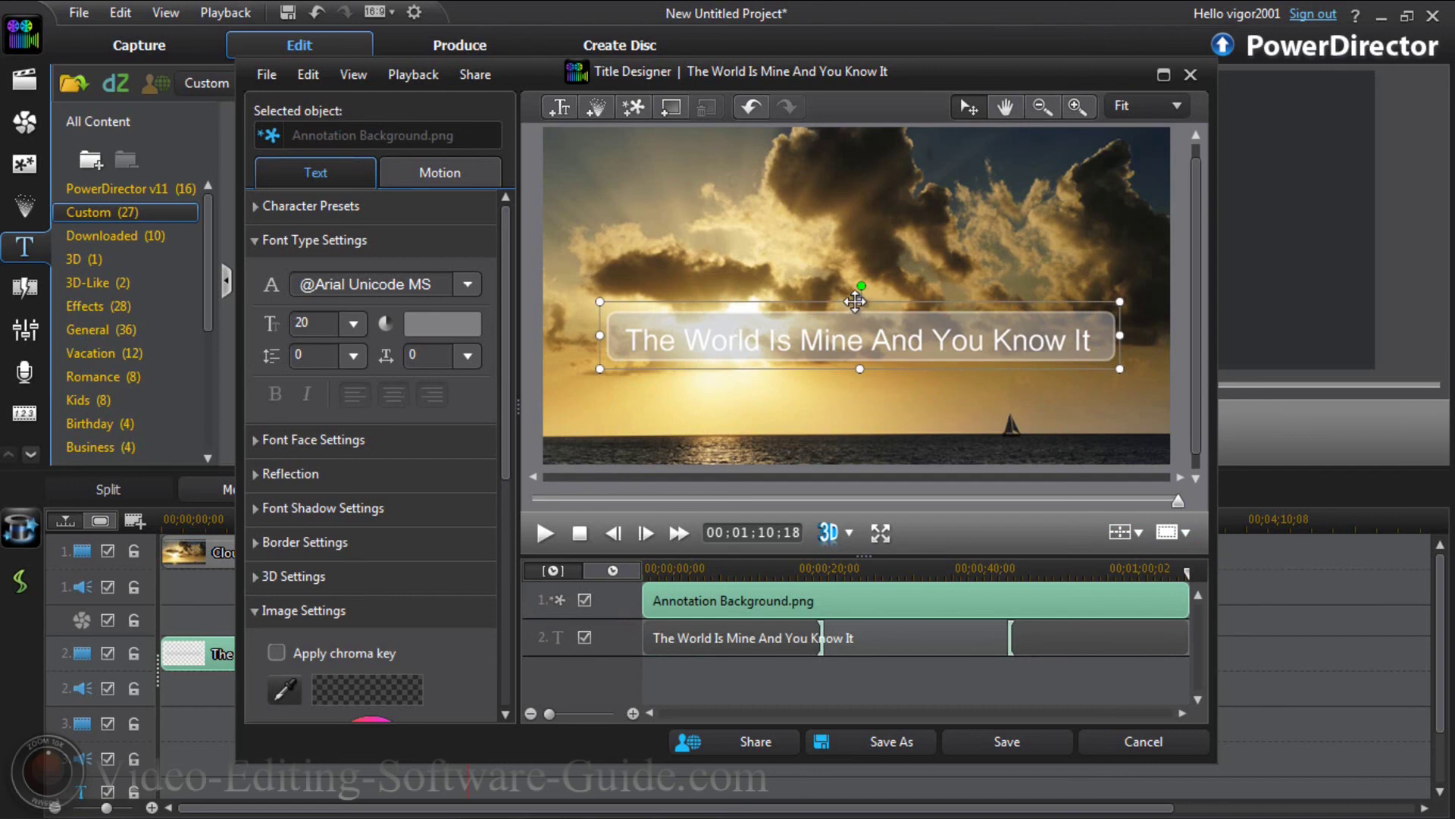
{"action": "left_click", "coordinate": [1135, 746]}
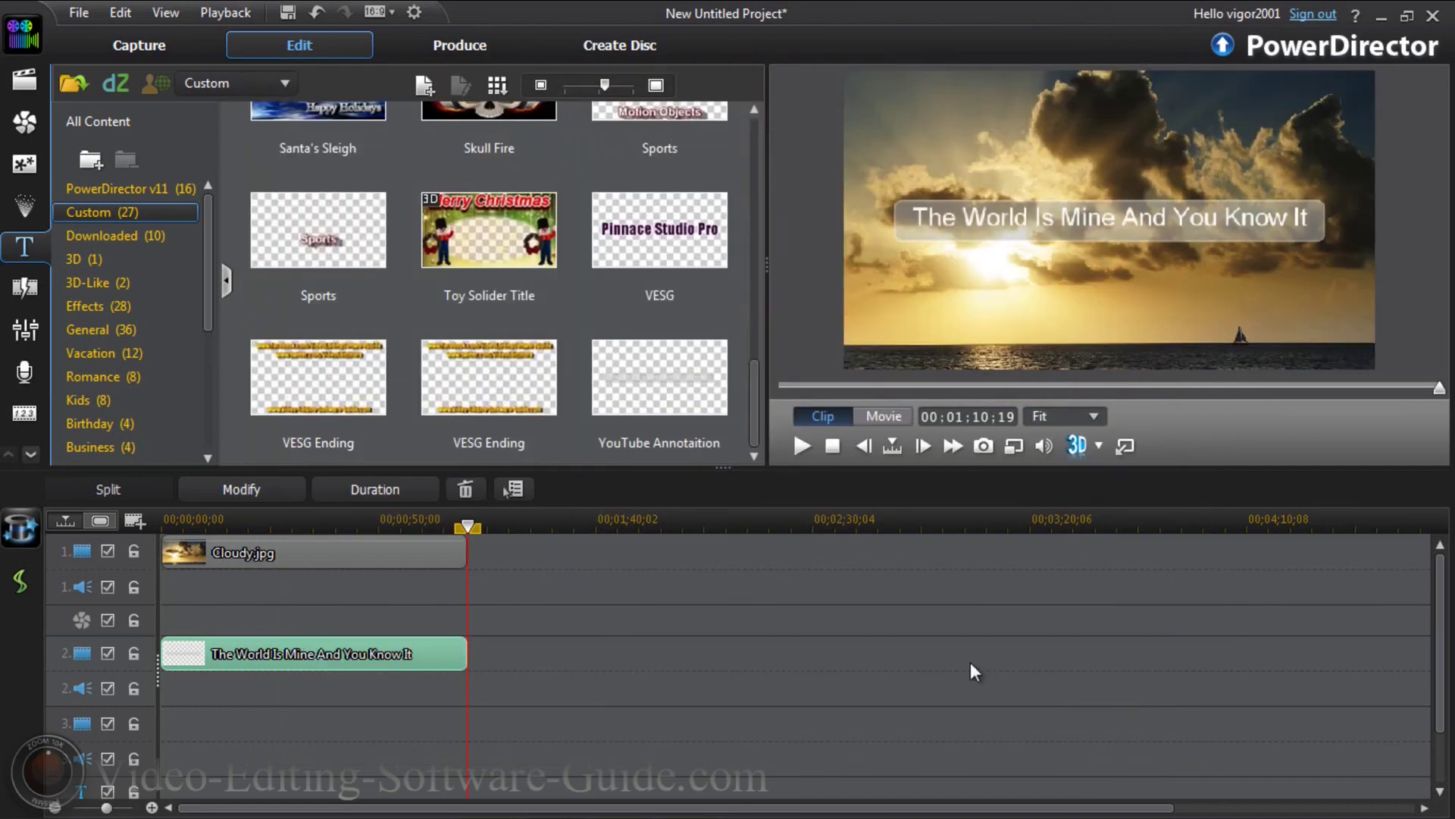